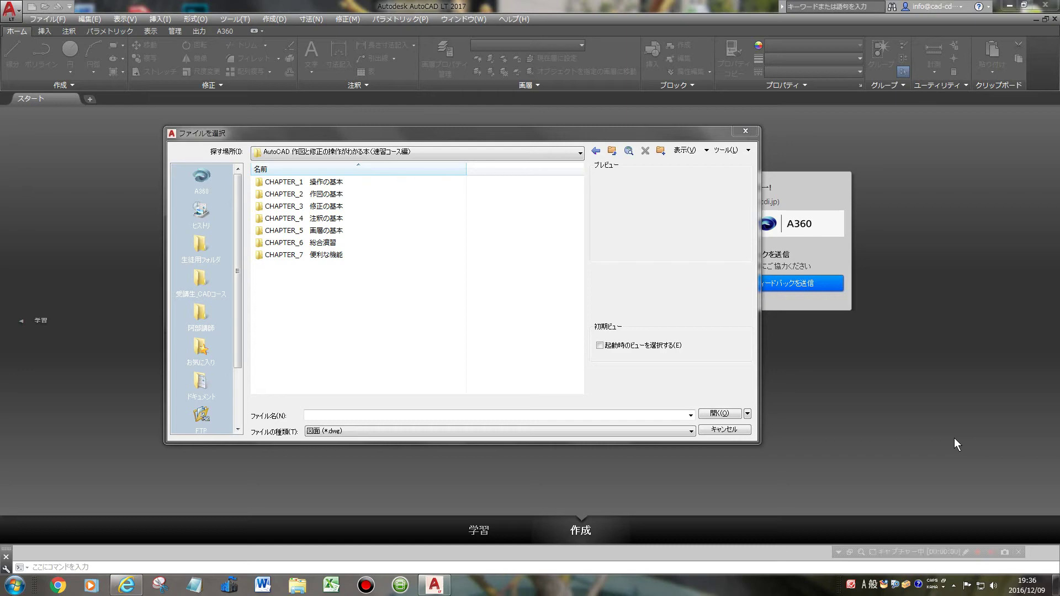
Open 2-1◎線分の描き方.dwg from the CHAPTER_2 folder.
{"action": "double_click", "coordinate": [318, 196]}
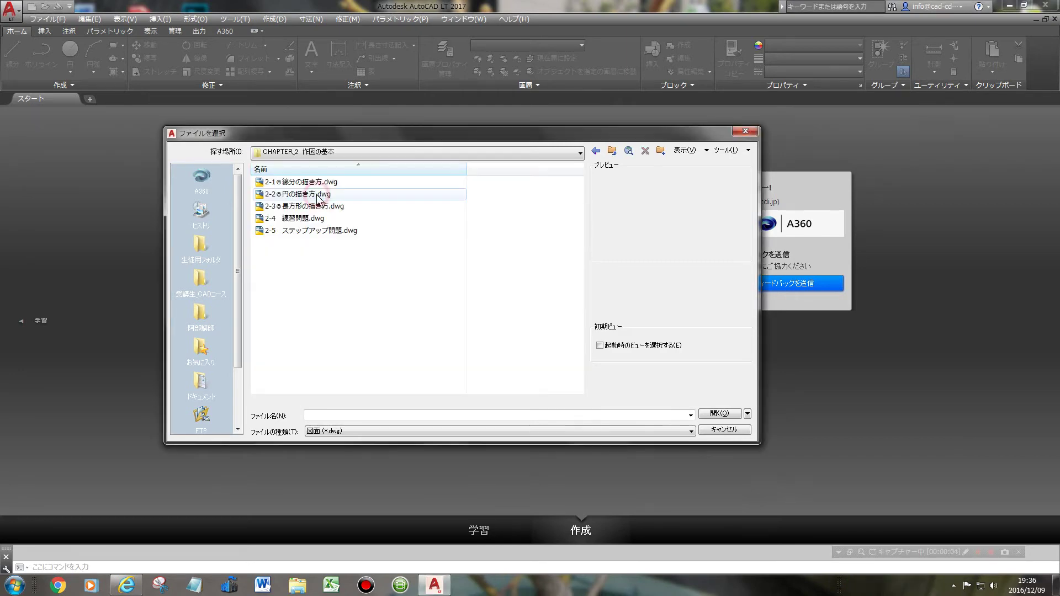
{"action": "left_click", "coordinate": [319, 183]}
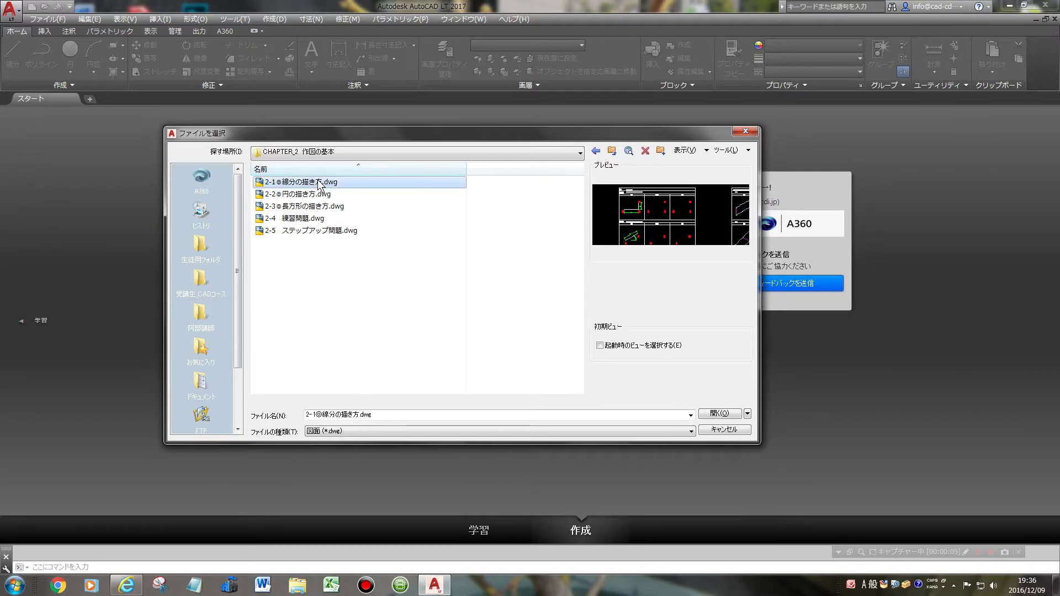
{"action": "left_click", "coordinate": [726, 415]}
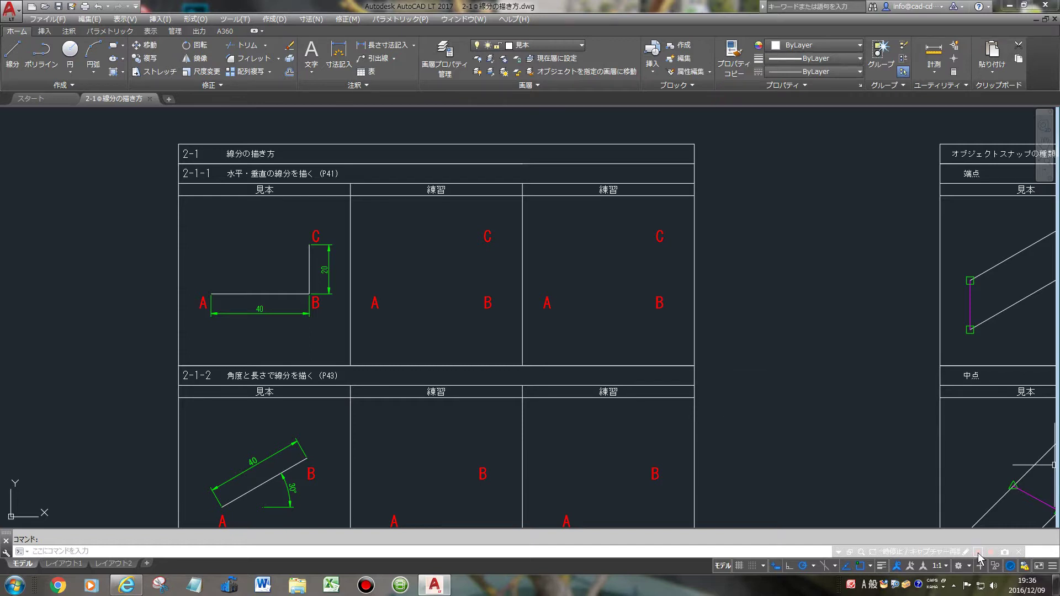
In the first 2-1-1 panel, draw a 40-unit line from A to B, then 20 units up toward C.
{"action": "left_click", "coordinate": [978, 553]}
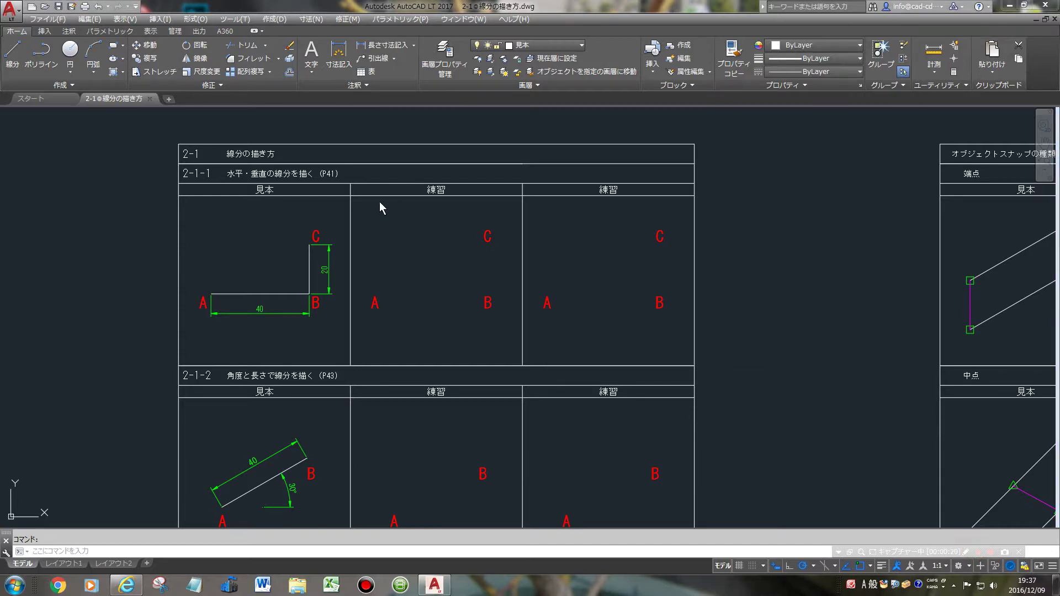
{"action": "scroll", "coordinate": [412, 260], "scroll_direction": "up", "scroll_amount": 2}
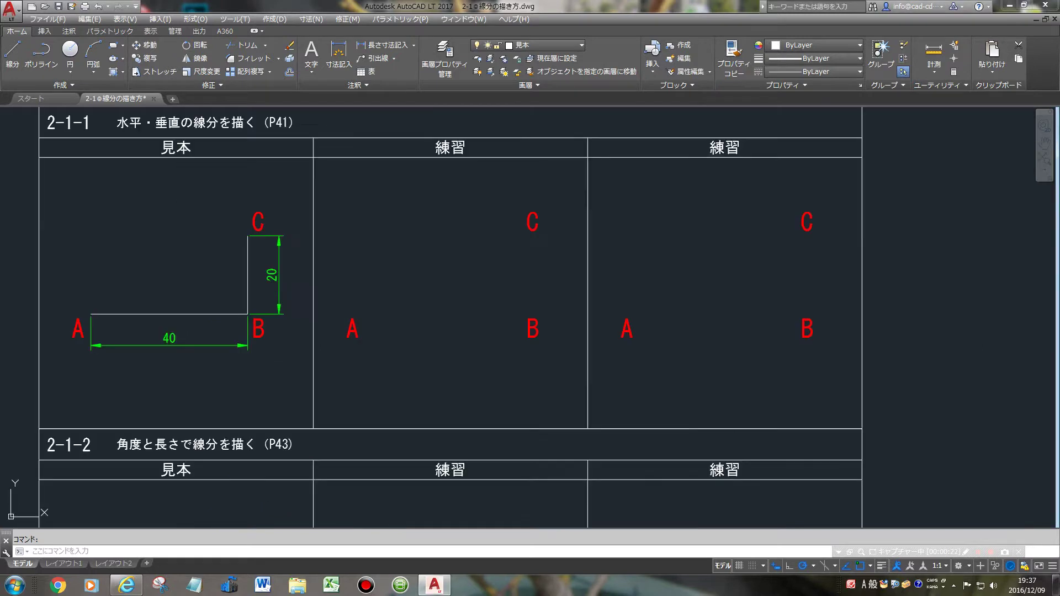
{"action": "middle_click_drag", "start_coordinate": [430, 255], "coordinate": [486, 313]}
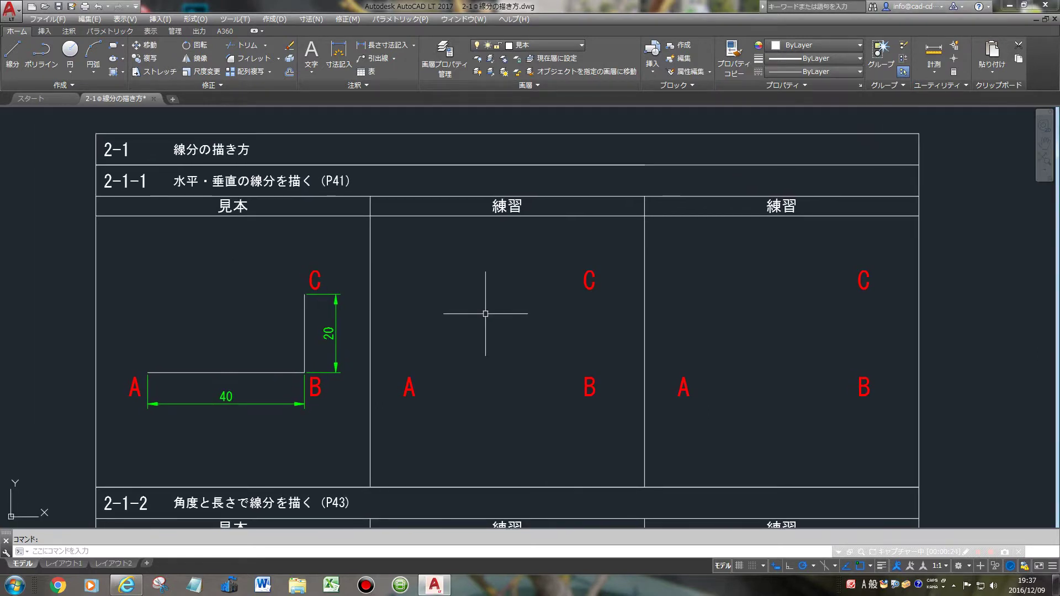
{"action": "left_click", "coordinate": [11, 54]}
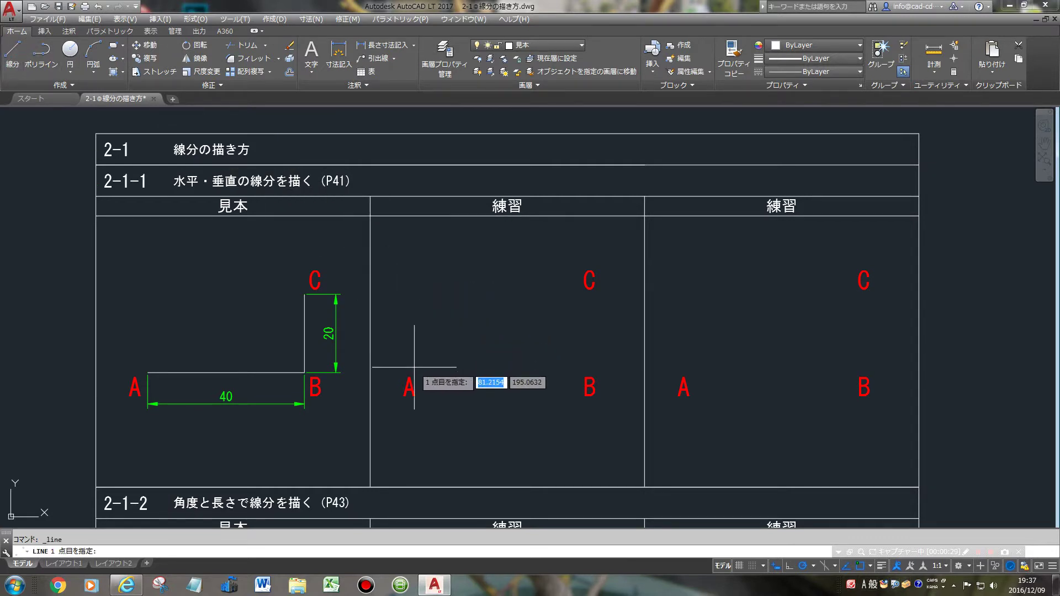
{"action": "left_click", "coordinate": [408, 389]}
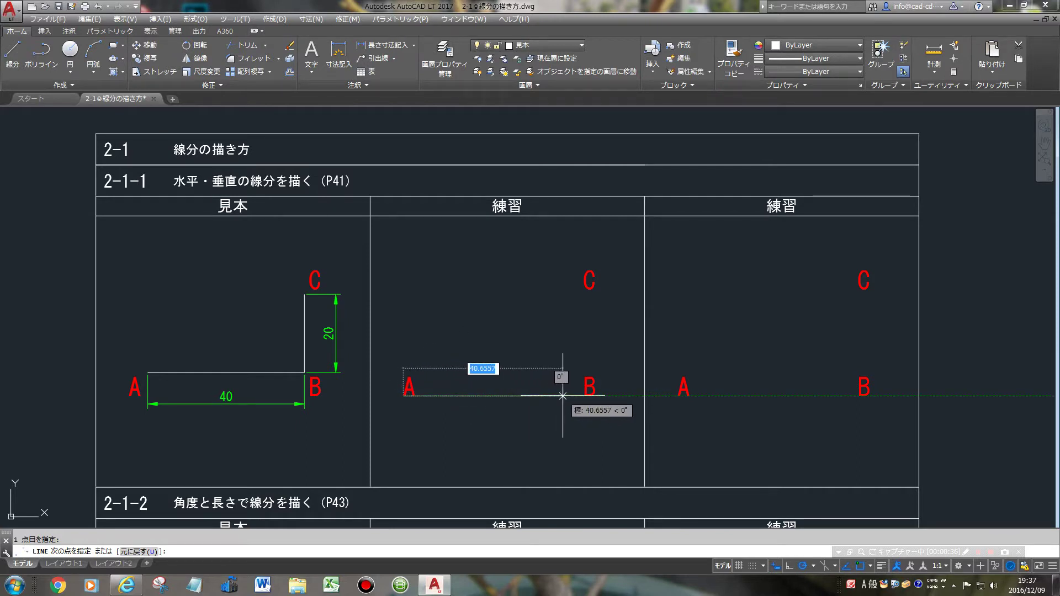
{"action": "type", "text": "40"}
{"action": "key", "text": "Return"}
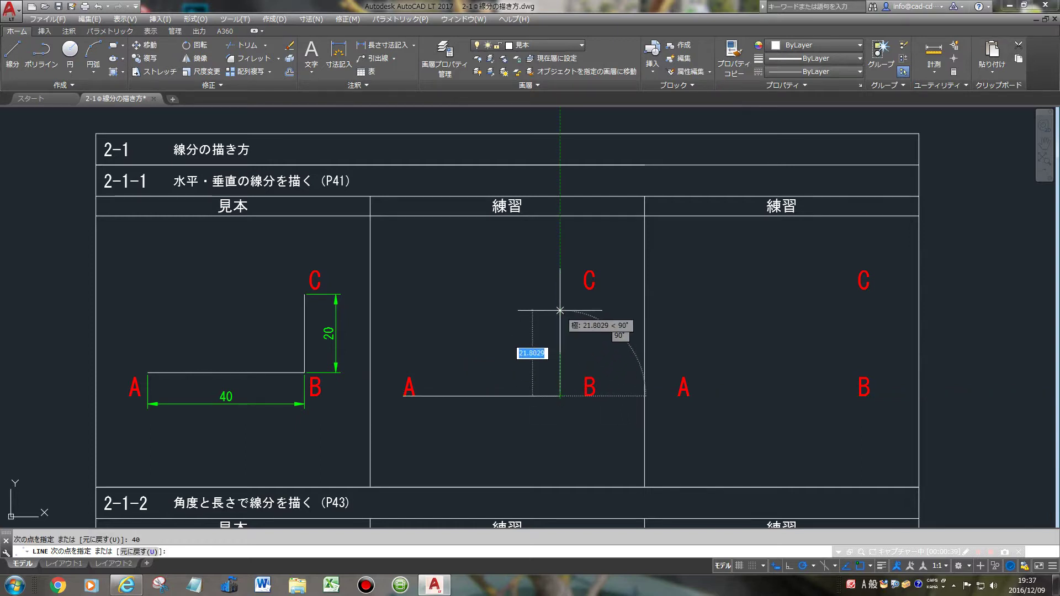
{"action": "type", "text": "20"}
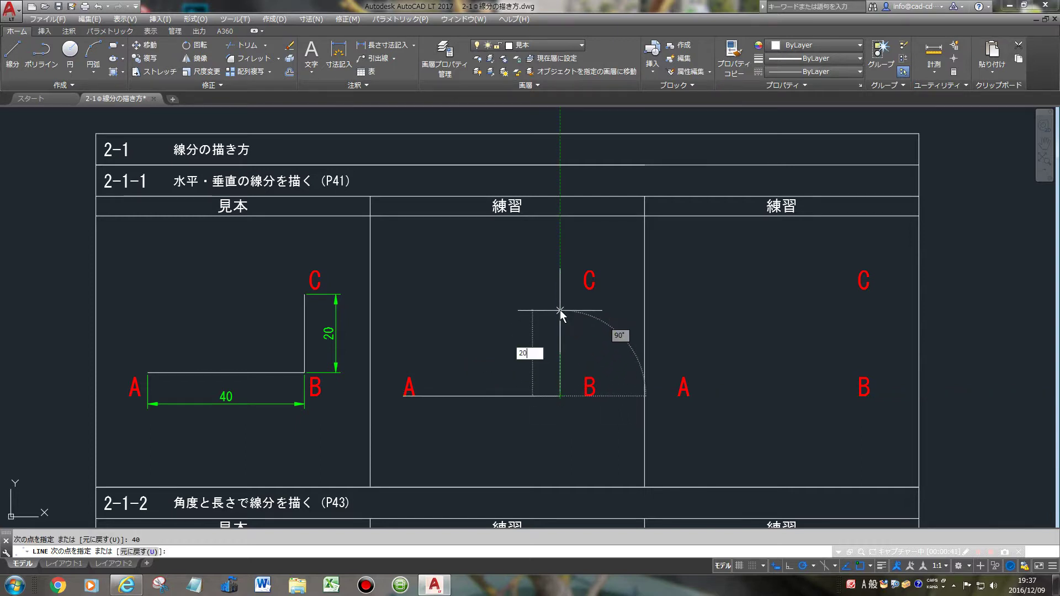
{"action": "key", "text": "Return"}
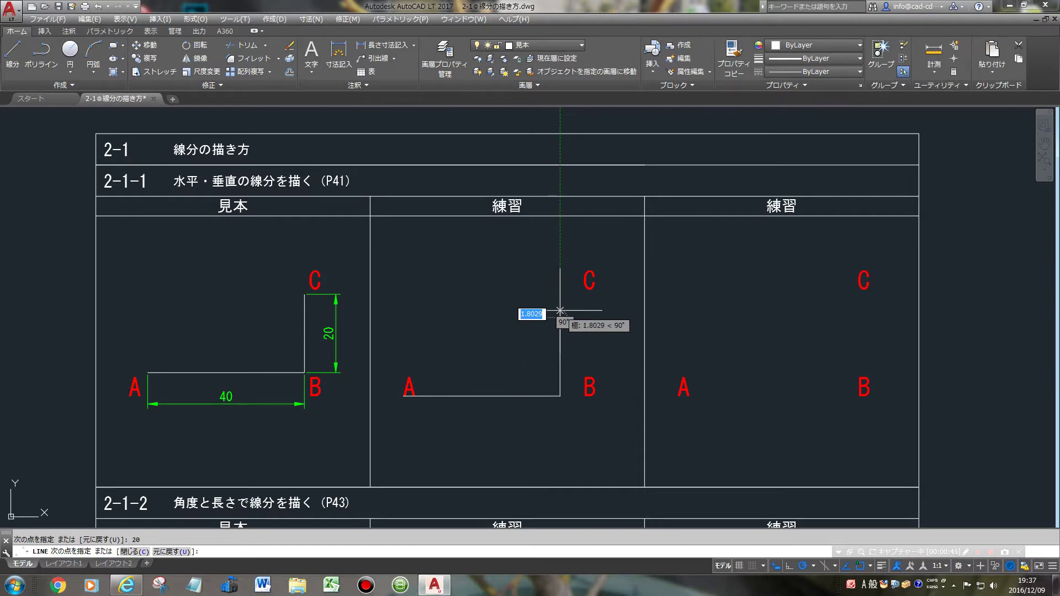
{"action": "key", "text": "Return"}
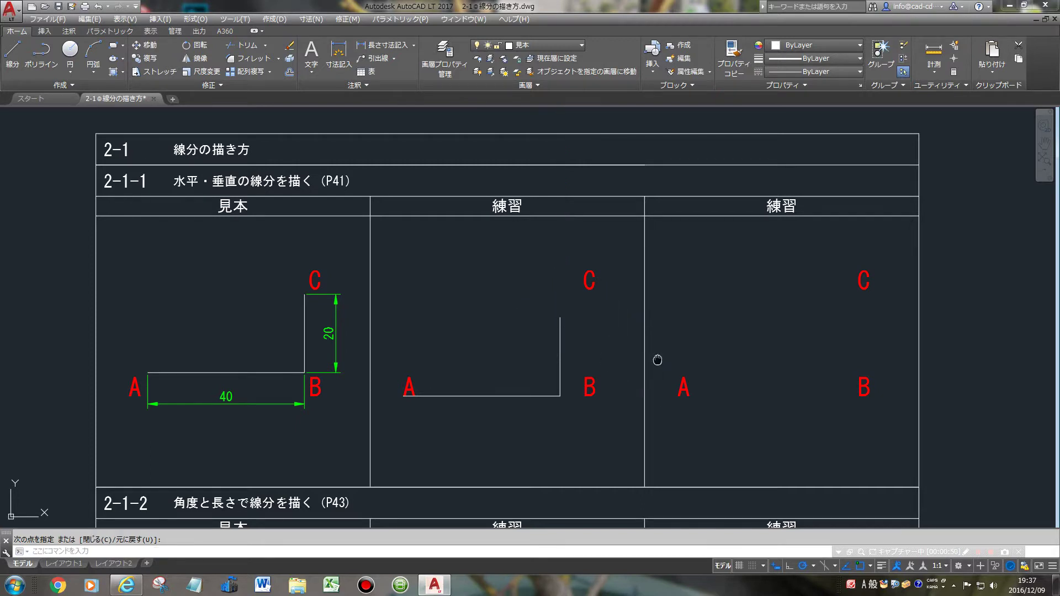
Adjust object snap settings and draw the 40-by-20 L-shaped line from A in the second 2-1-1 panel.
{"action": "left_click", "coordinate": [12, 55]}
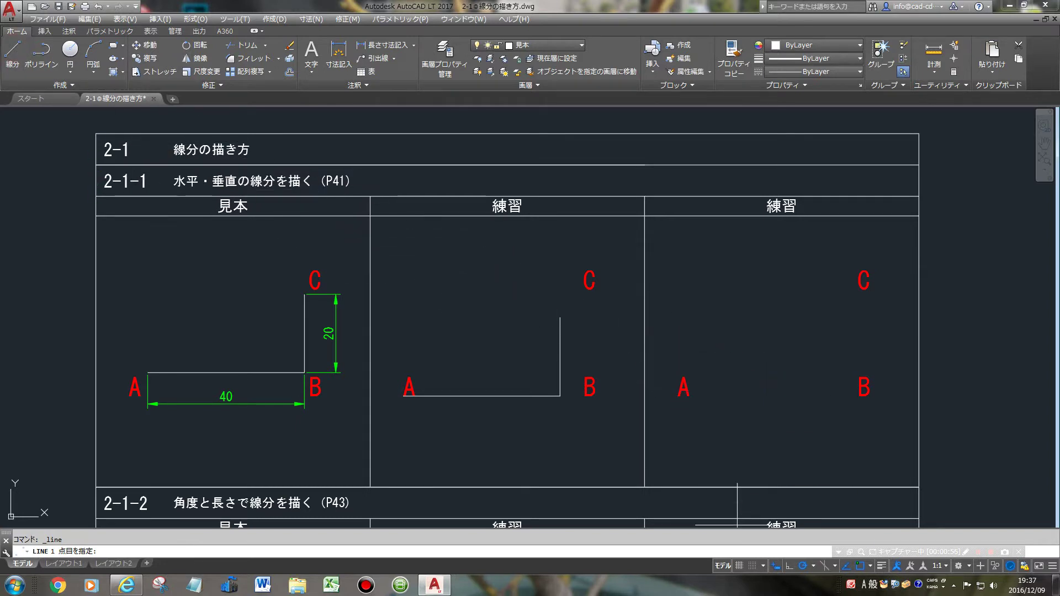
{"action": "right_click", "coordinate": [862, 567]}
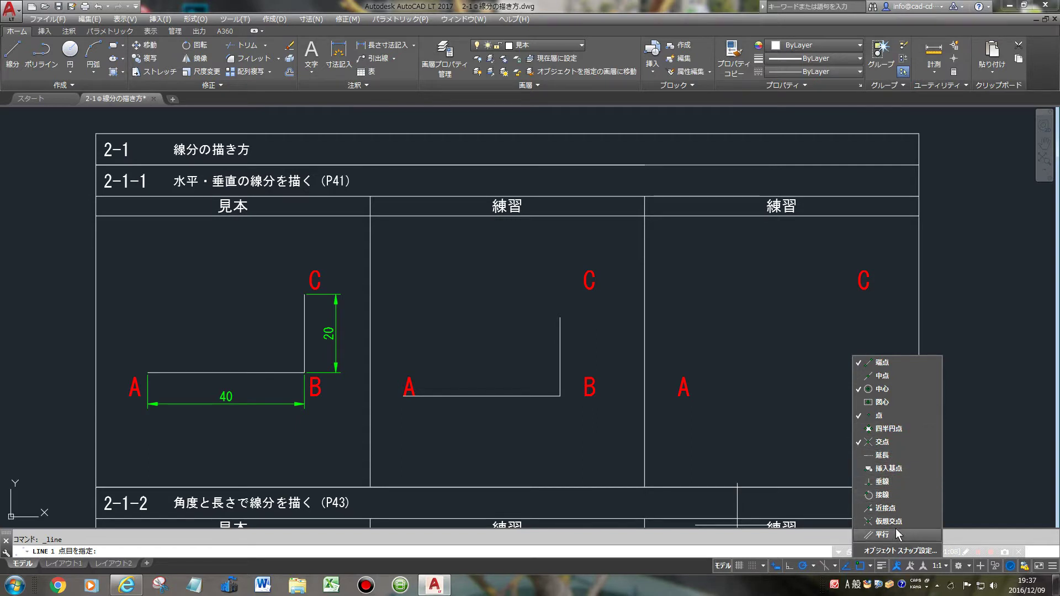
{"action": "left_click", "coordinate": [807, 383]}
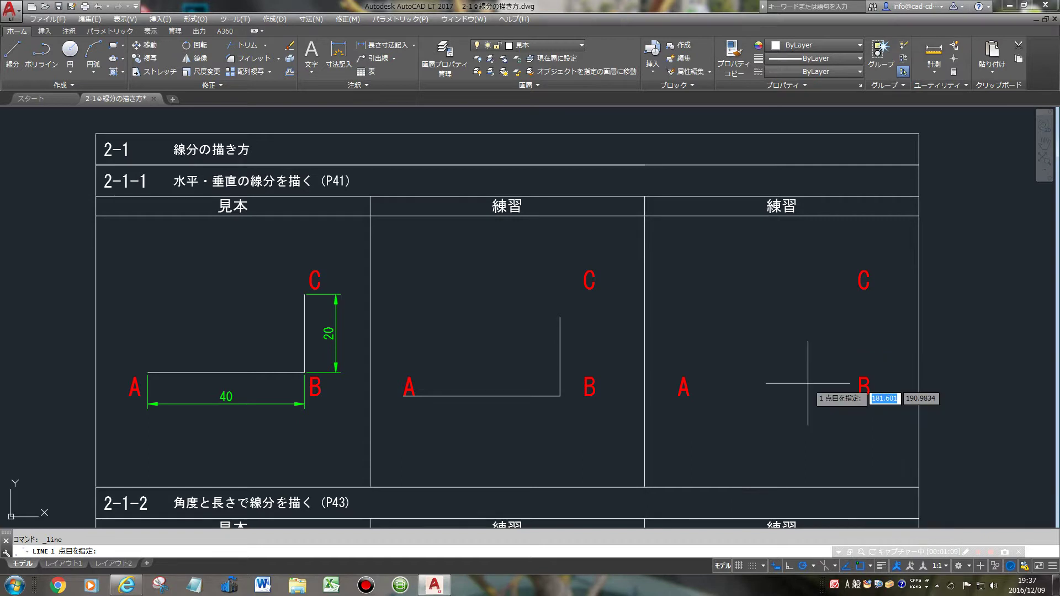
{"action": "left_click", "coordinate": [687, 368]}
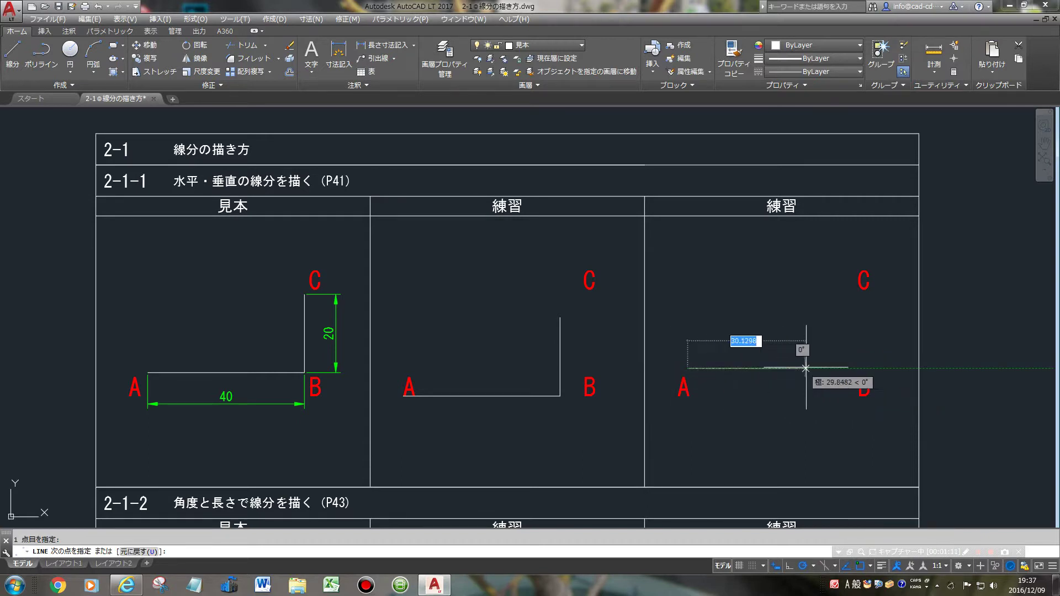
{"action": "type", "text": "40"}
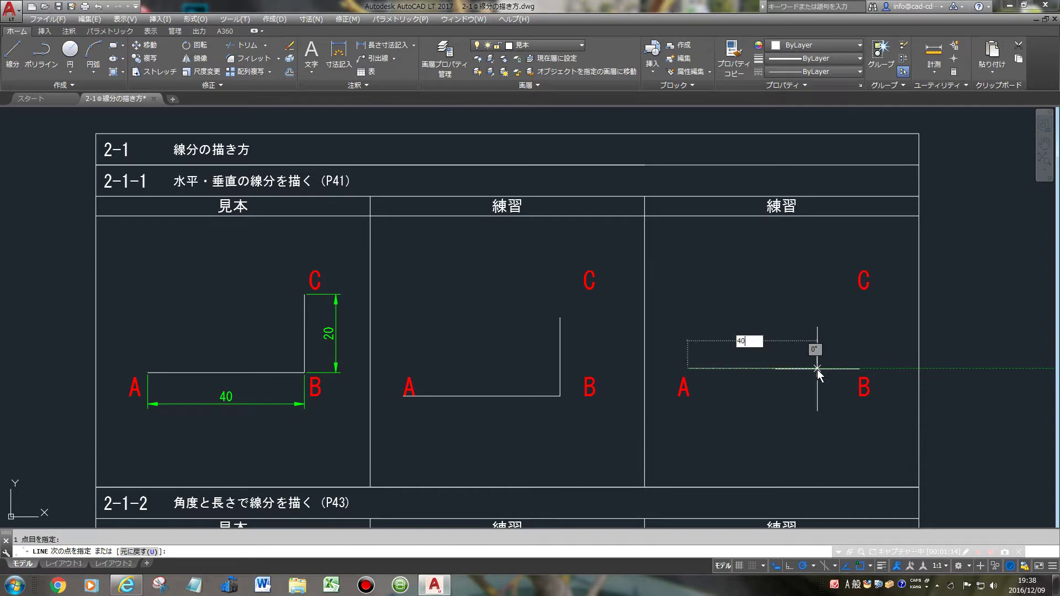
{"action": "key", "text": "Return"}
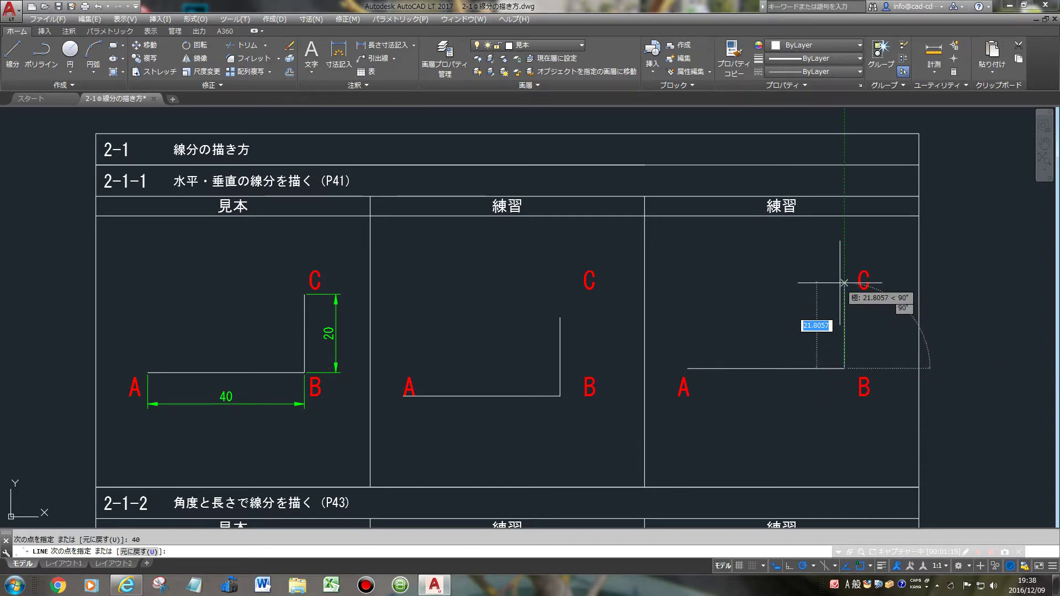
{"action": "type", "text": "20"}
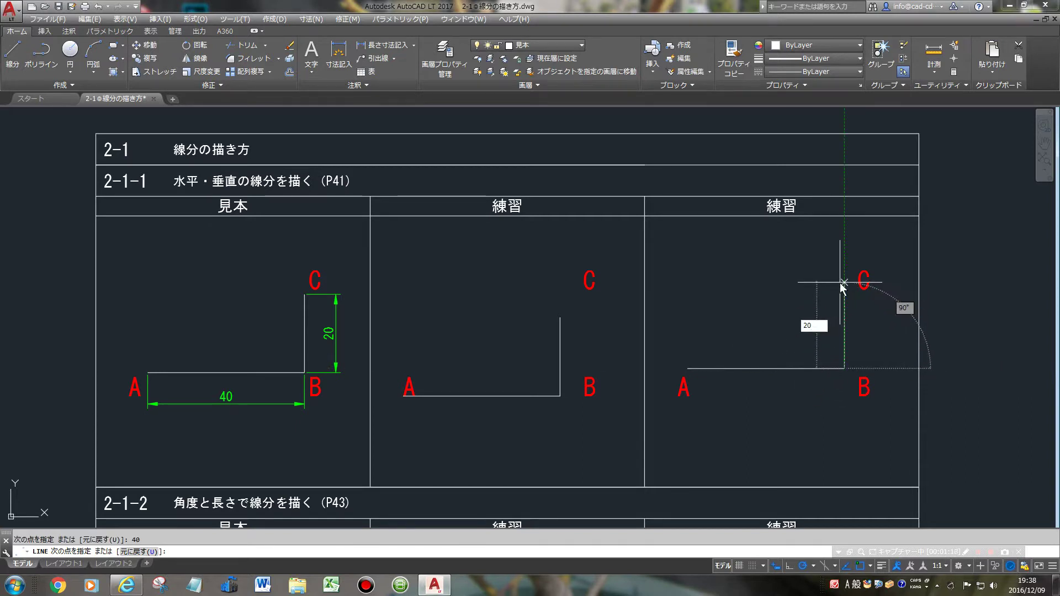
{"action": "key", "text": "Return"}
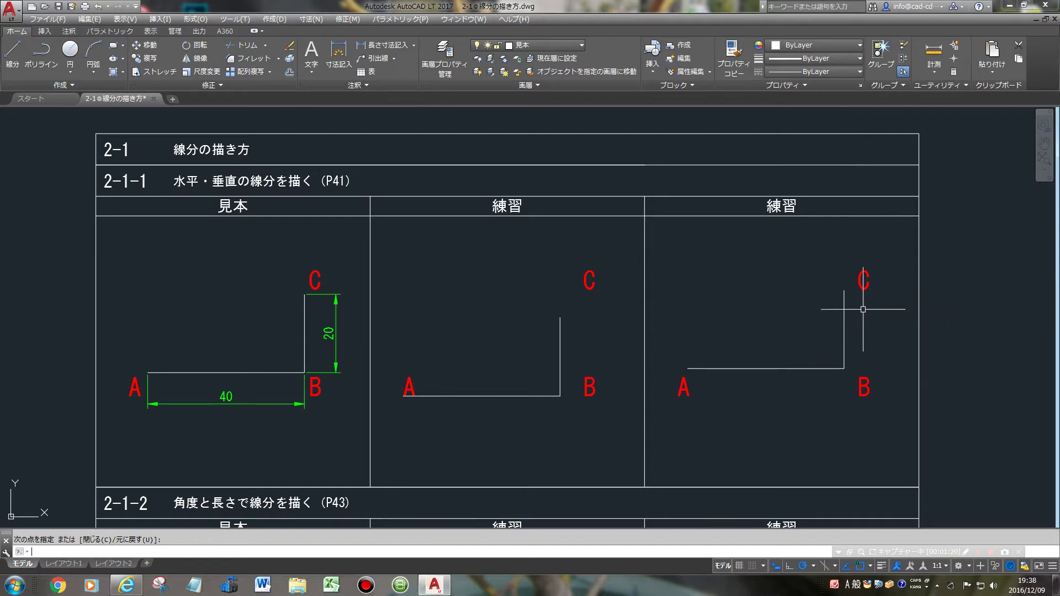
{"action": "key", "text": "Return"}
{"action": "middle_click_drag", "start_coordinate": [625, 403], "coordinate": [631, 64]}
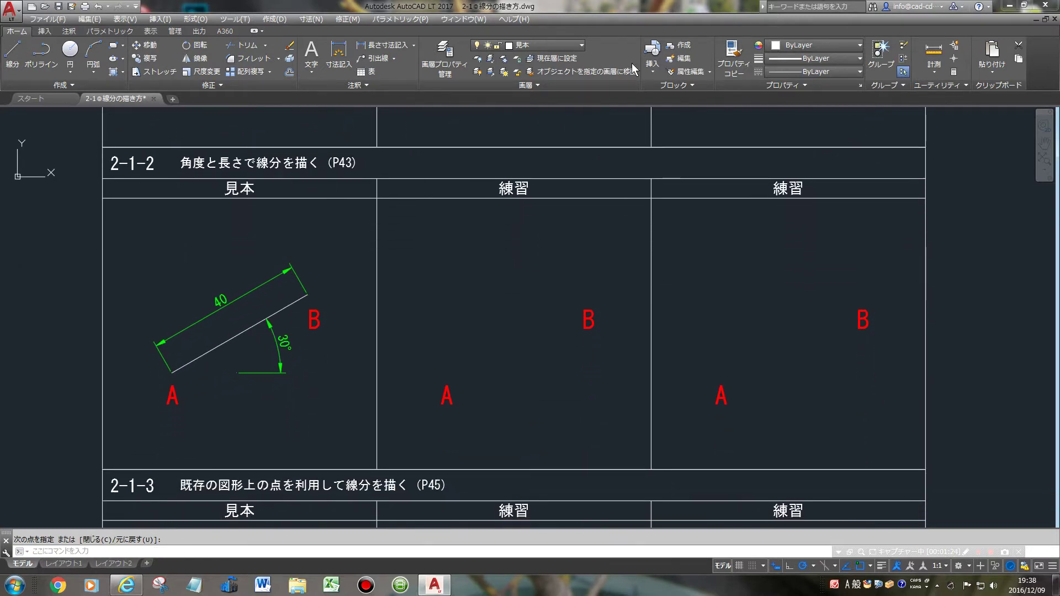
Set polar tracking to 30° and draw a 40-unit line from A in the first 2-1-2 panel.
{"action": "right_click", "coordinate": [806, 565]}
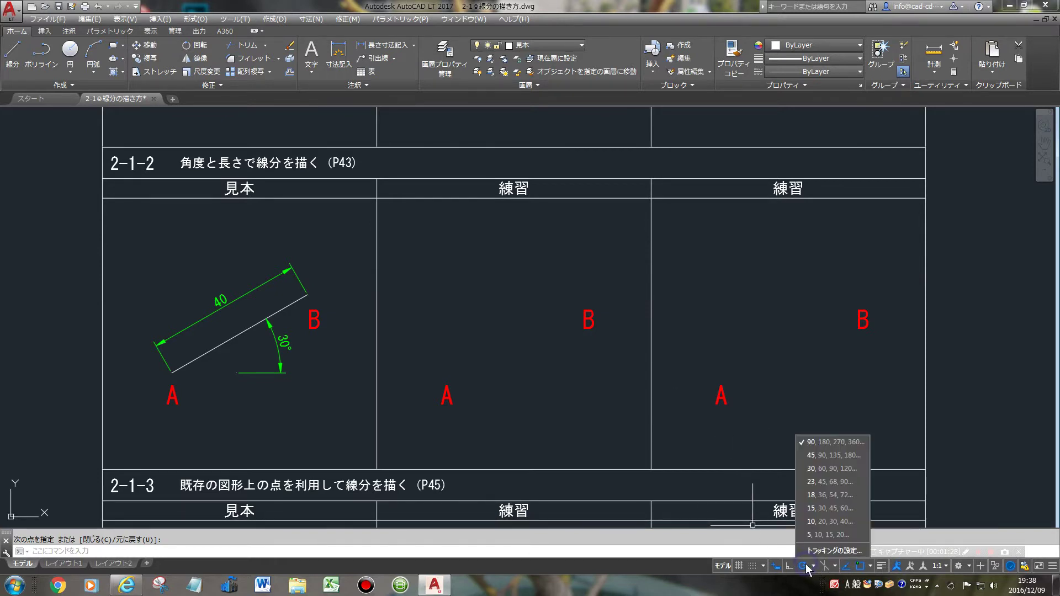
{"action": "left_click", "coordinate": [827, 470]}
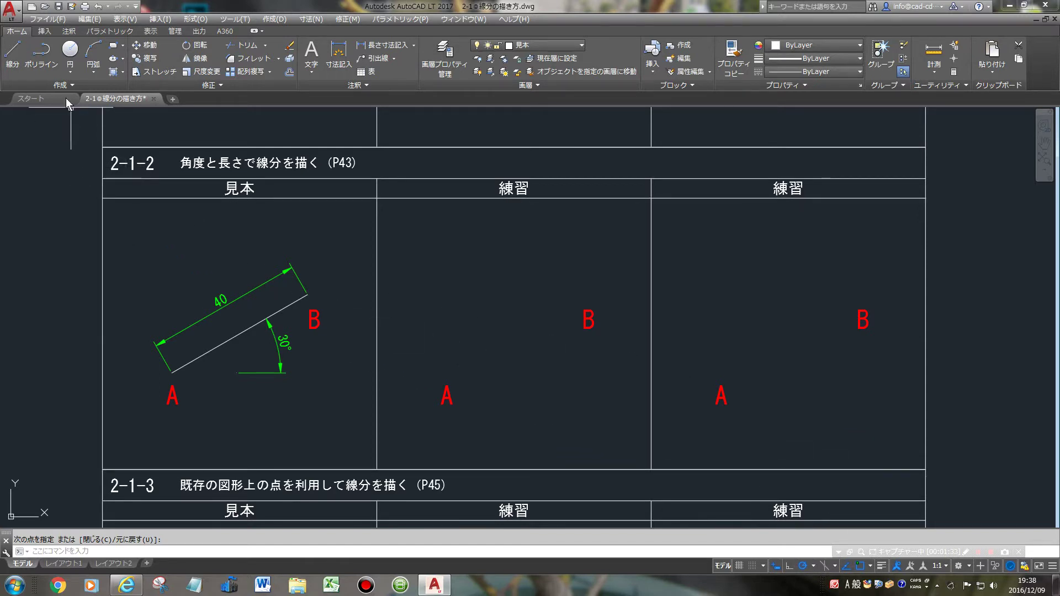
{"action": "left_click", "coordinate": [13, 53]}
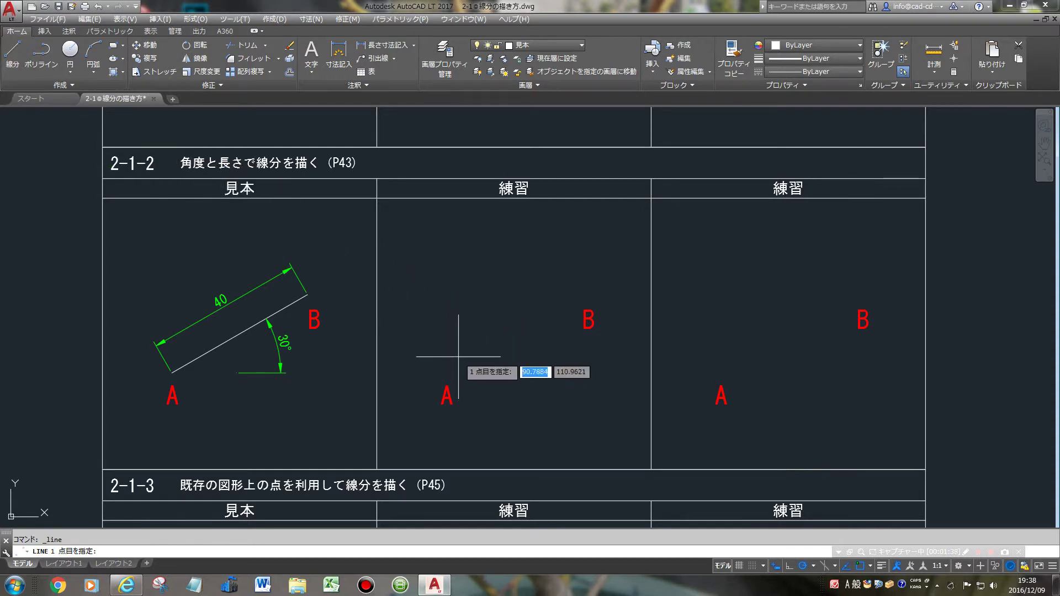
{"action": "left_click", "coordinate": [447, 374]}
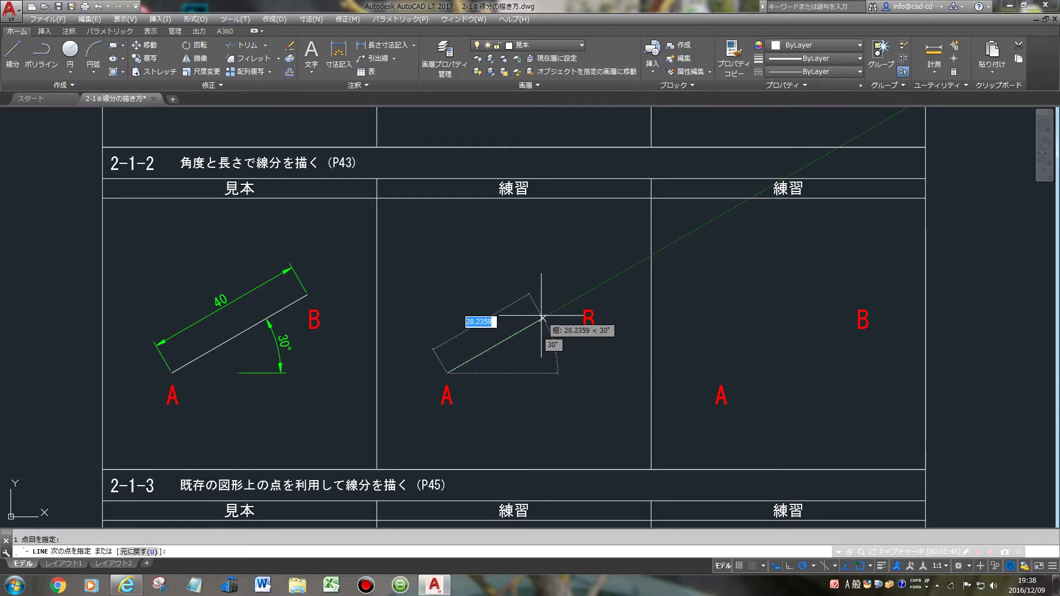
{"action": "type", "text": "40"}
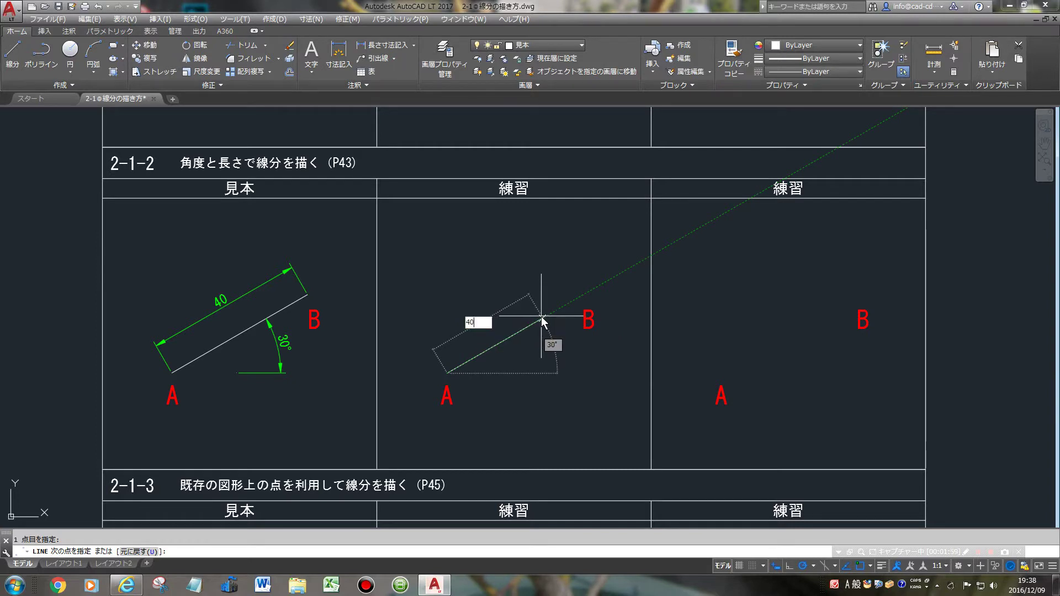
{"action": "key", "text": "Return"}
{"action": "key", "text": "Return"}
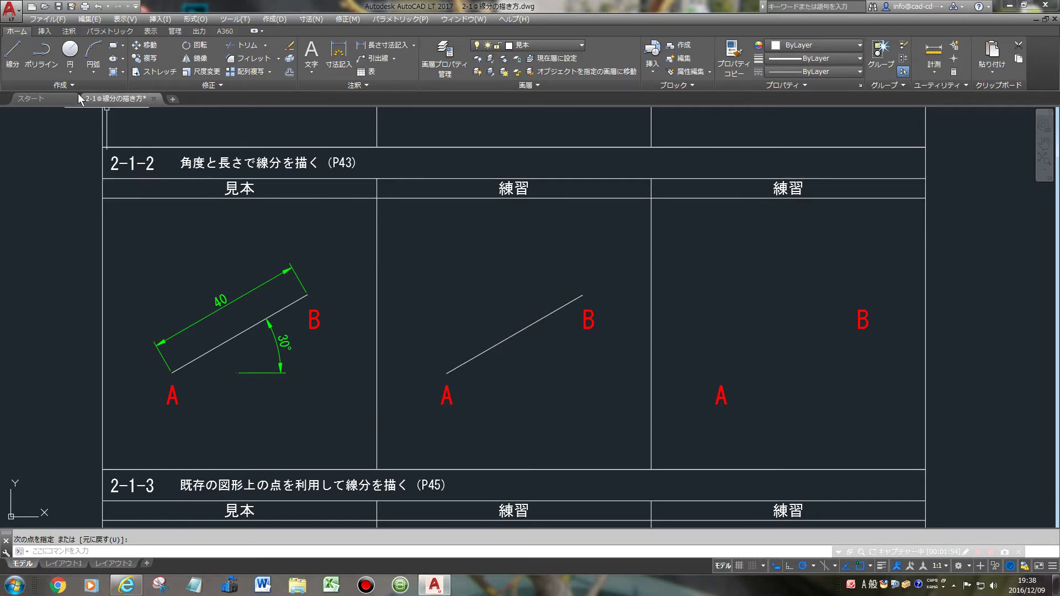
Draw the same 40-unit 30° line from A in the second 2-1-2 panel.
{"action": "left_click", "coordinate": [16, 53]}
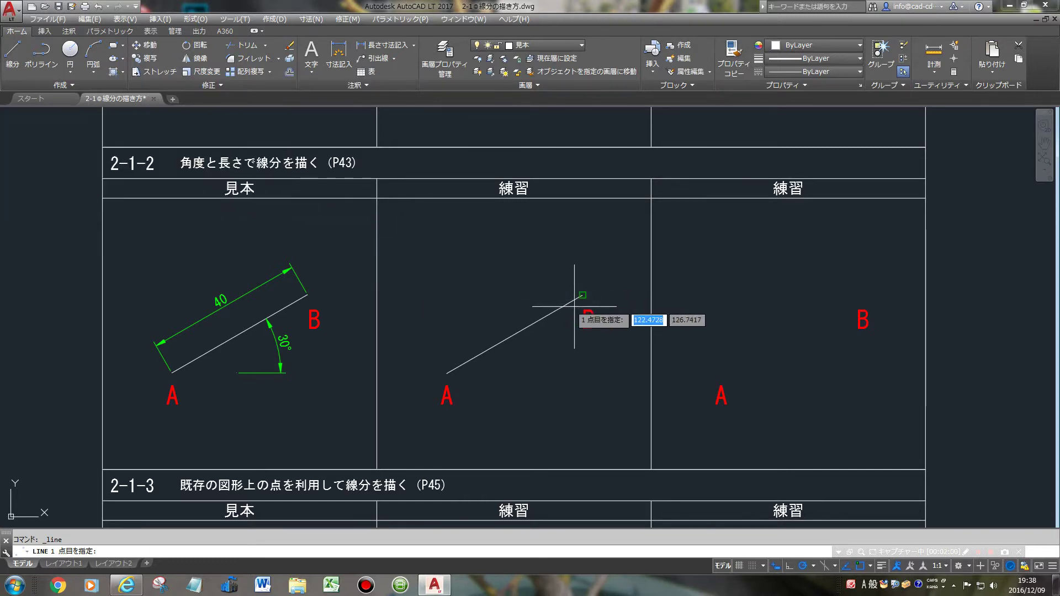
{"action": "left_click", "coordinate": [711, 372]}
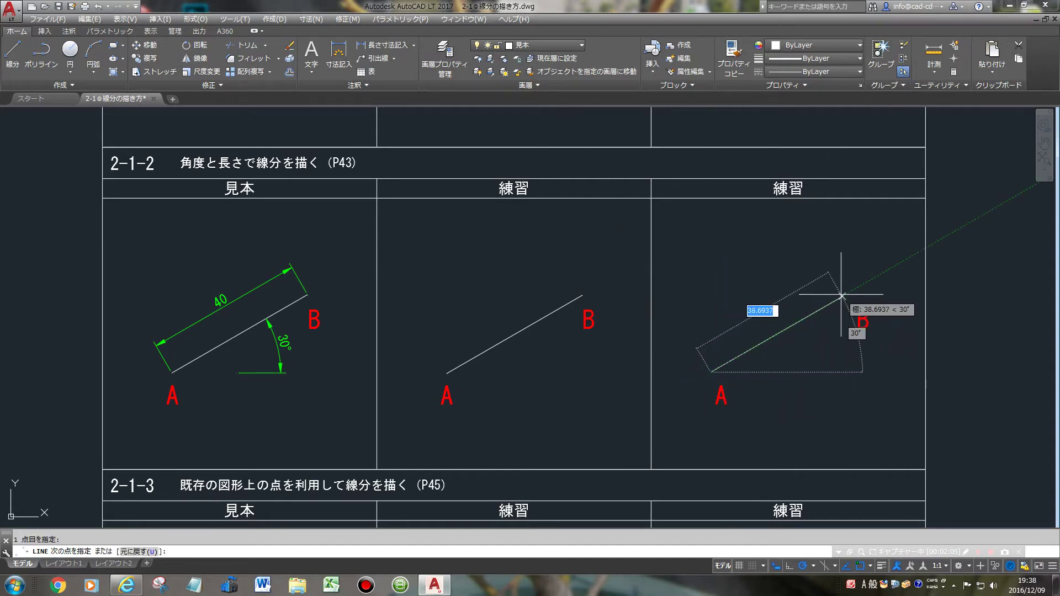
{"action": "type", "text": "40"}
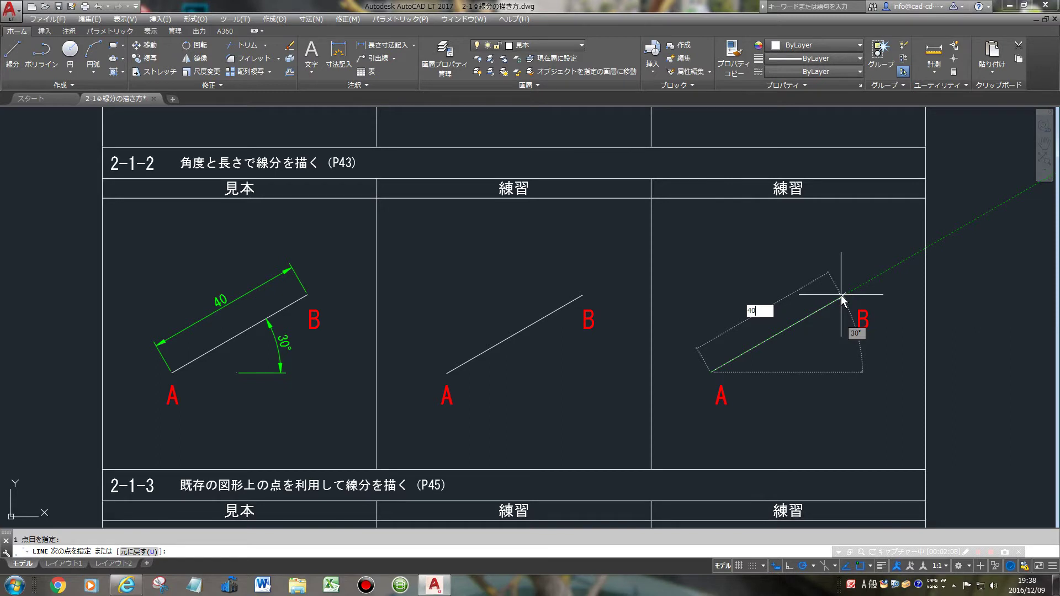
{"action": "key", "text": "Return"}
{"action": "key", "text": "Return"}
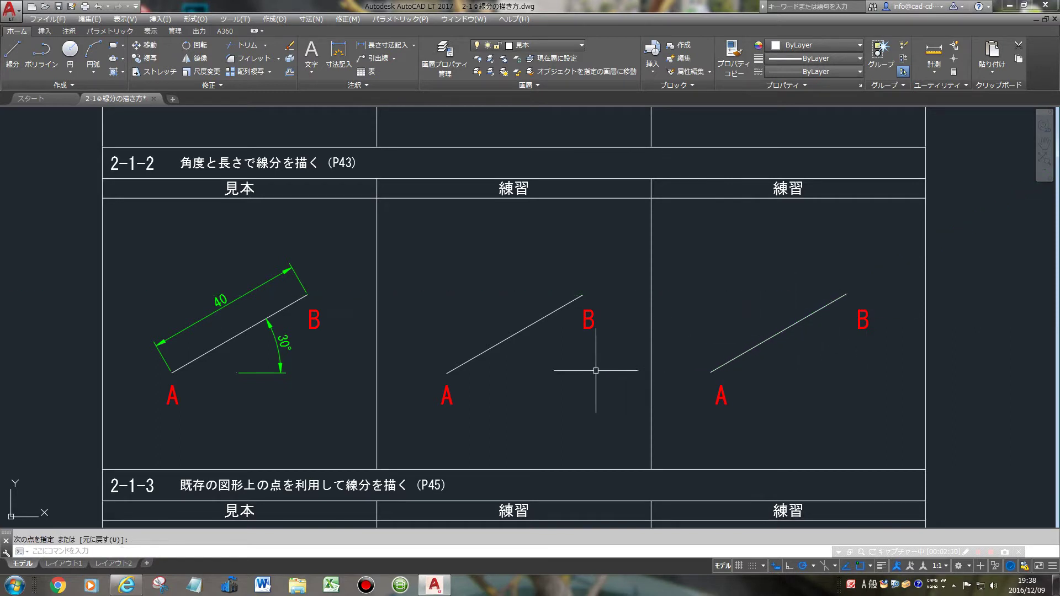
Turn off point (node) snapping and draw the A→B→C V-shaped line in the left 2-1-3 rectangle.
{"action": "middle_click_drag", "start_coordinate": [544, 402], "coordinate": [555, 140]}
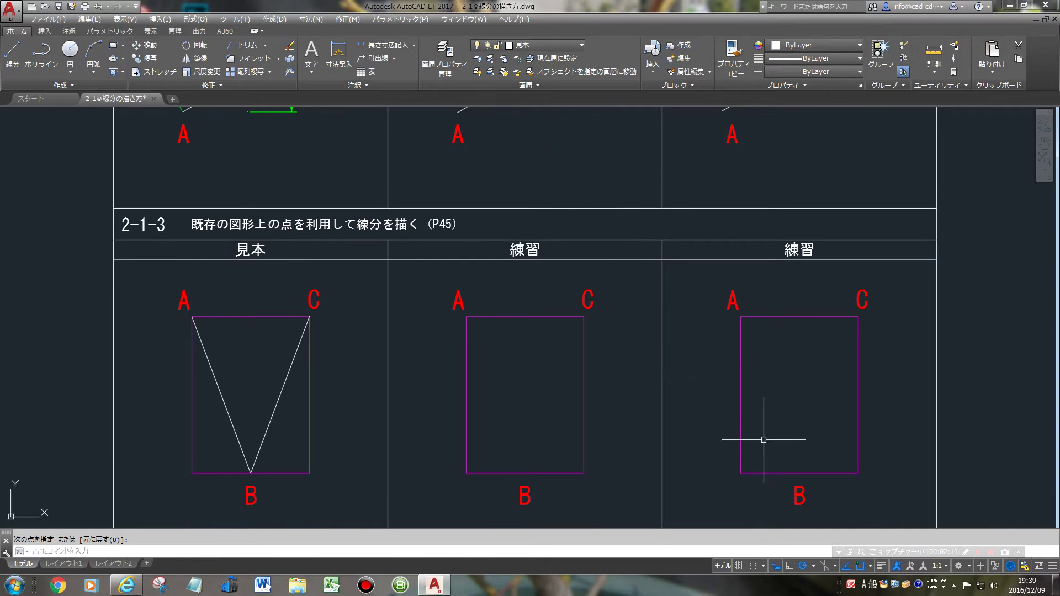
{"action": "right_click", "coordinate": [860, 567]}
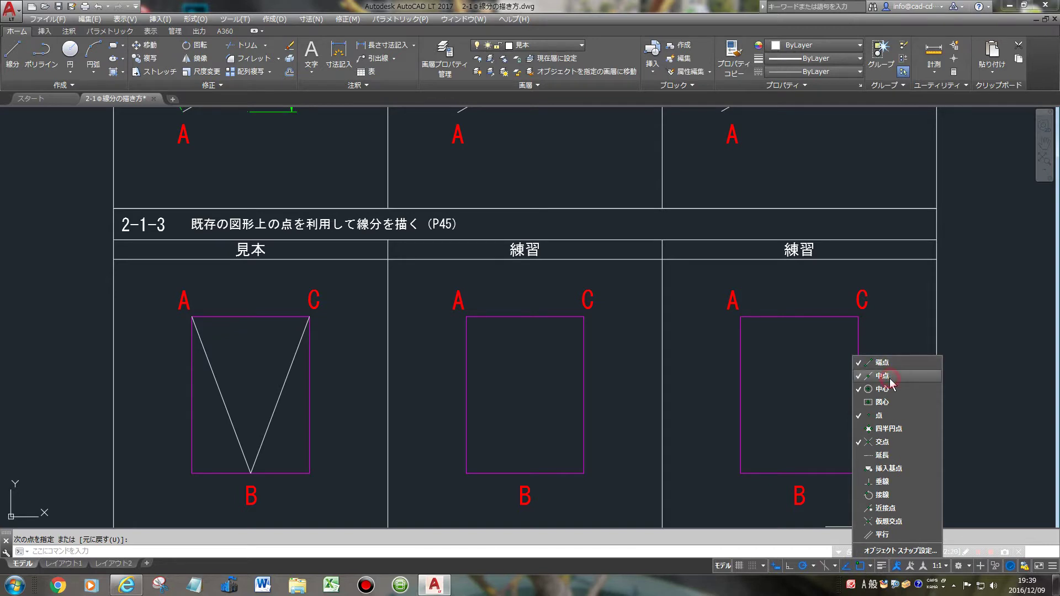
{"action": "left_click", "coordinate": [890, 415]}
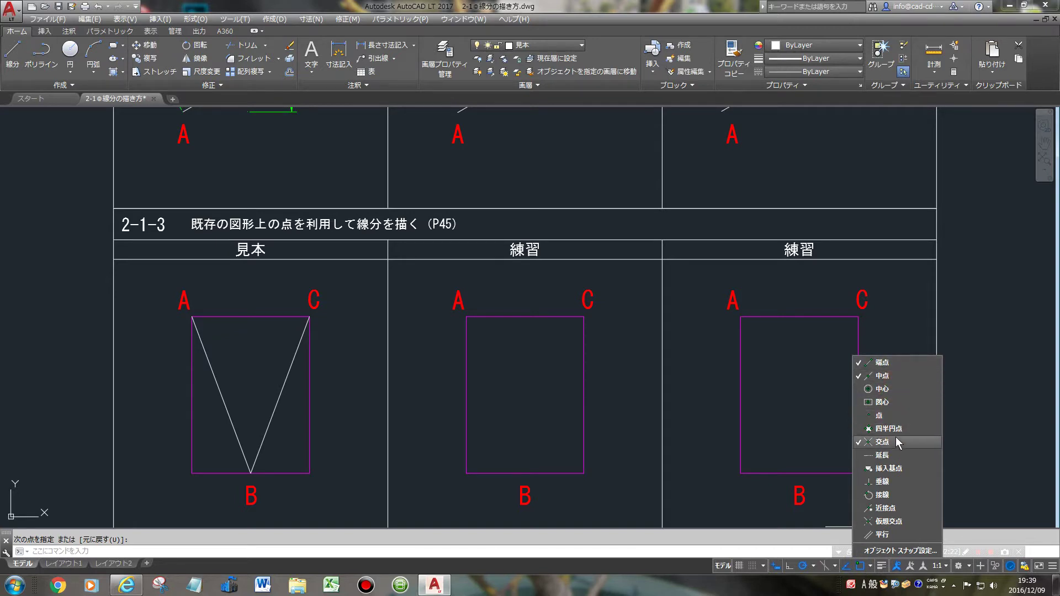
{"action": "left_click", "coordinate": [880, 335]}
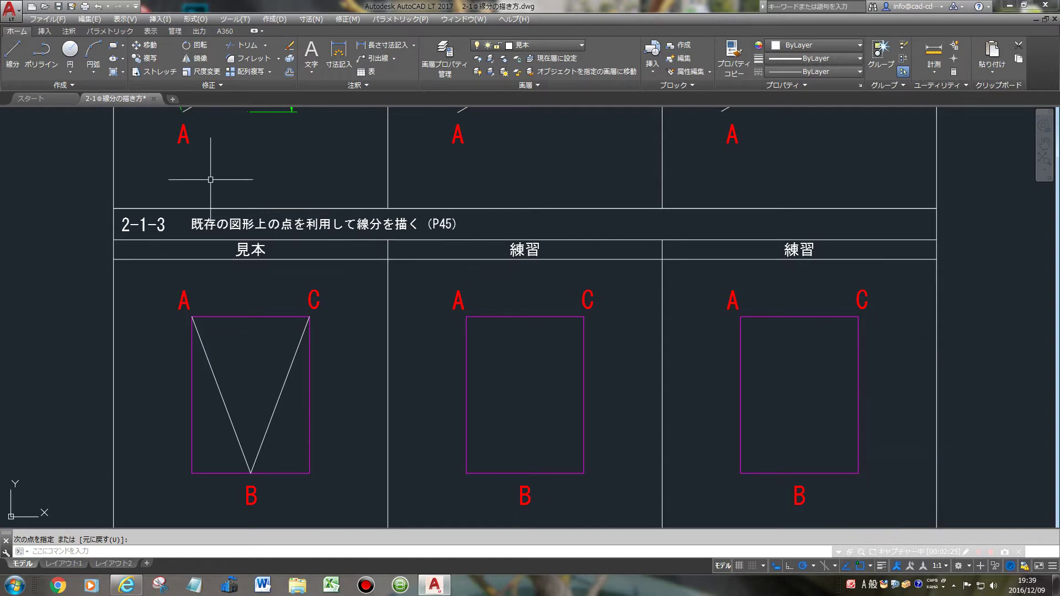
{"action": "left_click", "coordinate": [9, 52]}
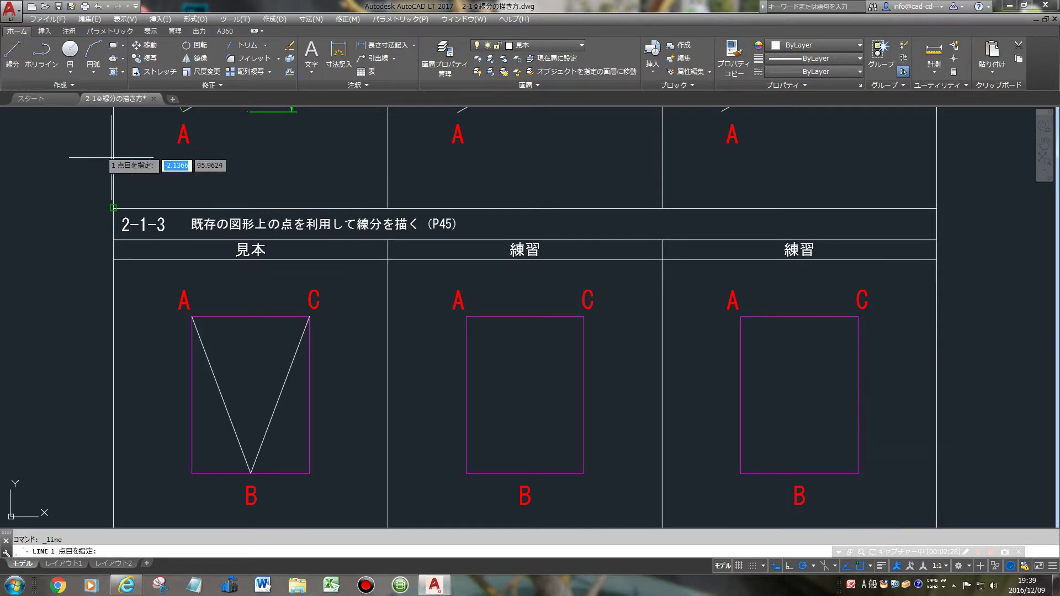
{"action": "left_click", "coordinate": [466, 317]}
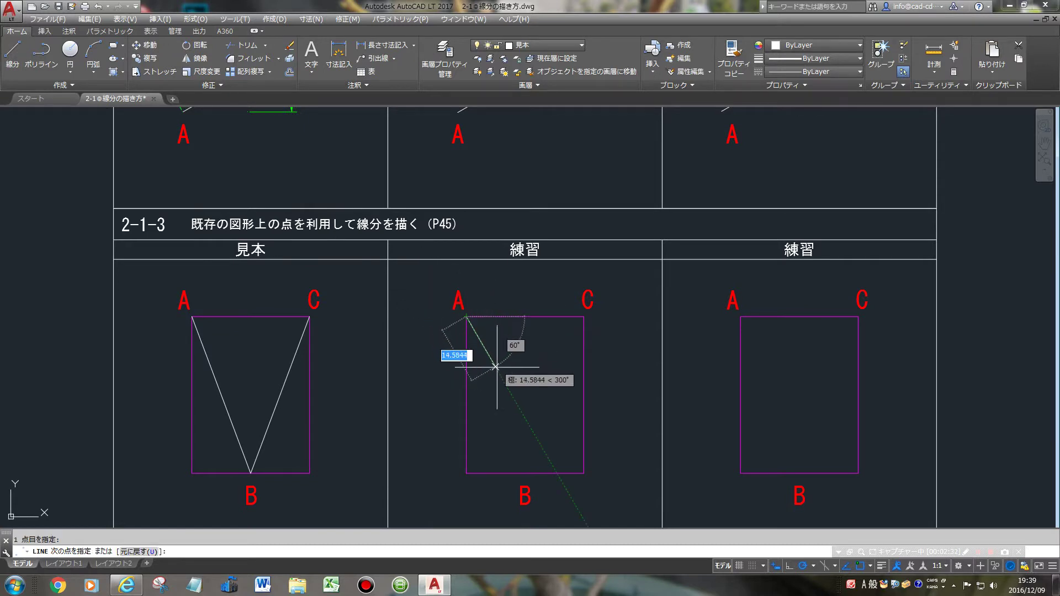
{"action": "left_click", "coordinate": [526, 474]}
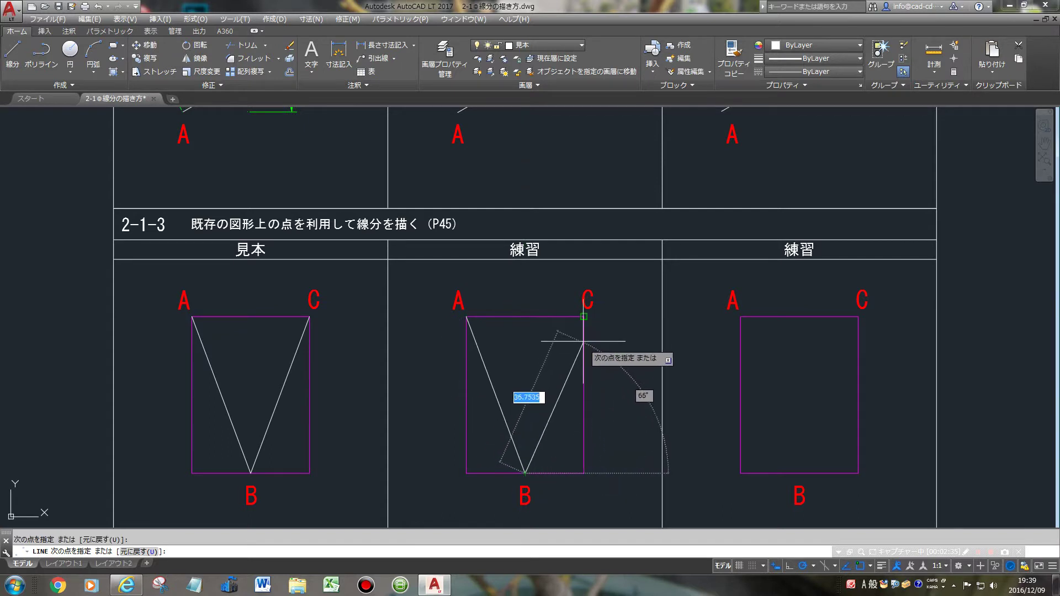
{"action": "left_click", "coordinate": [583, 316]}
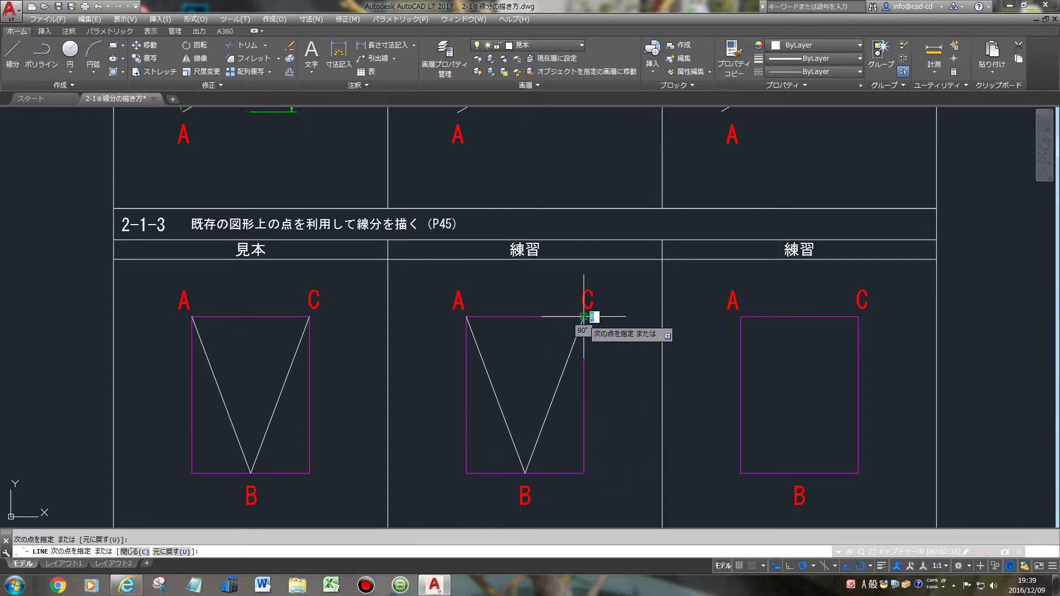
{"action": "key", "text": "Return"}
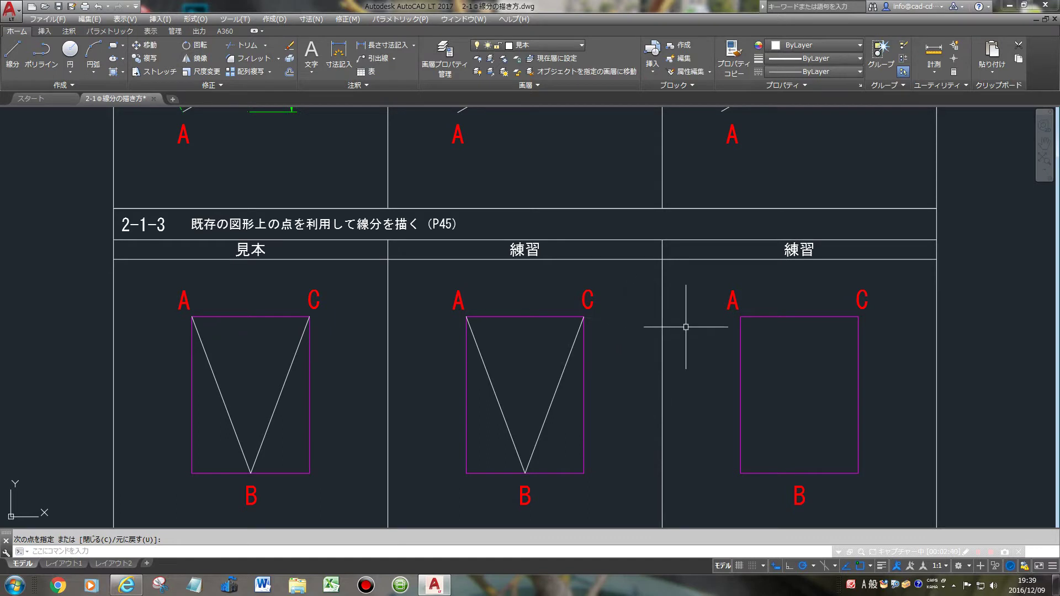
Draw the same A→B→C V-shaped line in the right 2-1-3 rectangle.
{"action": "key", "text": "Return"}
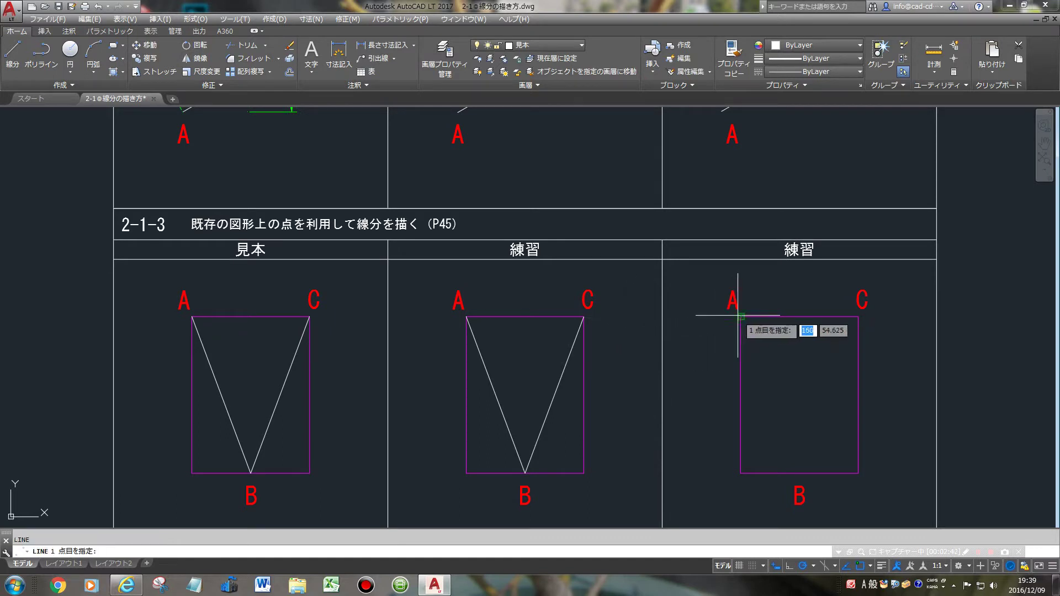
{"action": "left_click", "coordinate": [740, 316]}
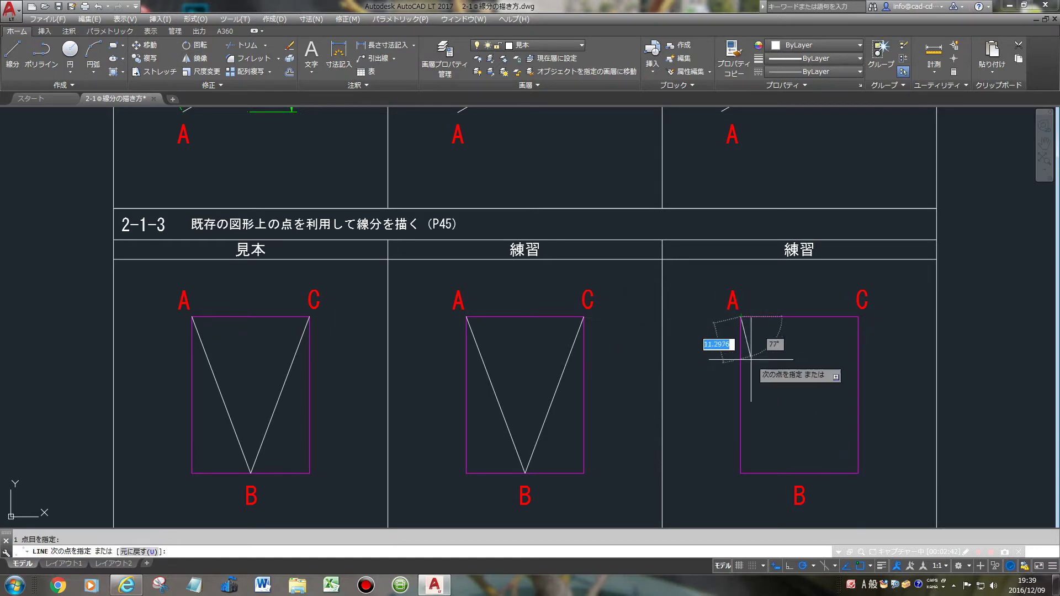
{"action": "left_click", "coordinate": [800, 473]}
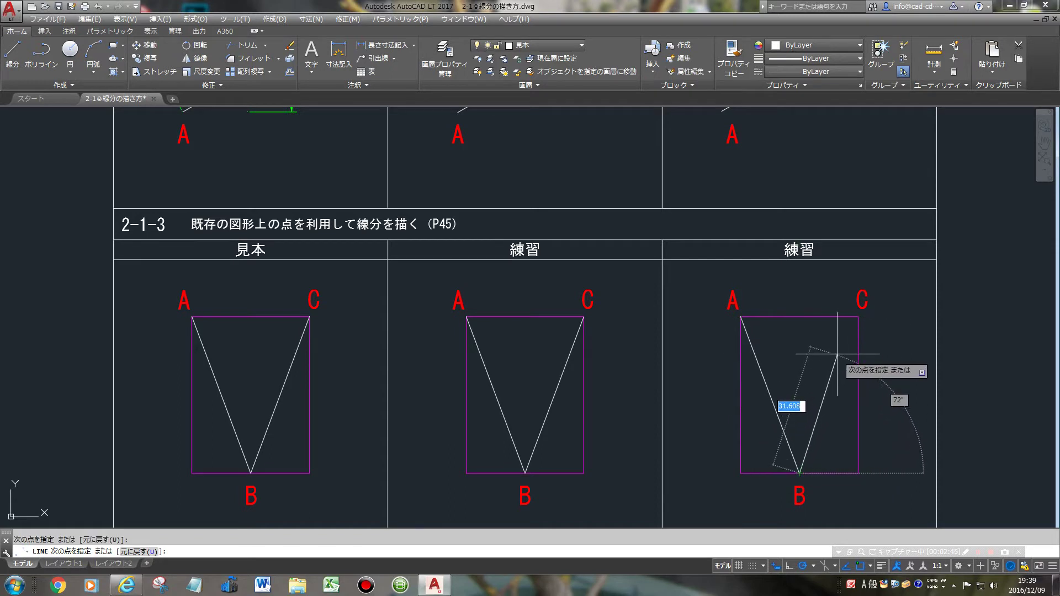
{"action": "left_click", "coordinate": [858, 316]}
{"action": "key", "text": "Return"}
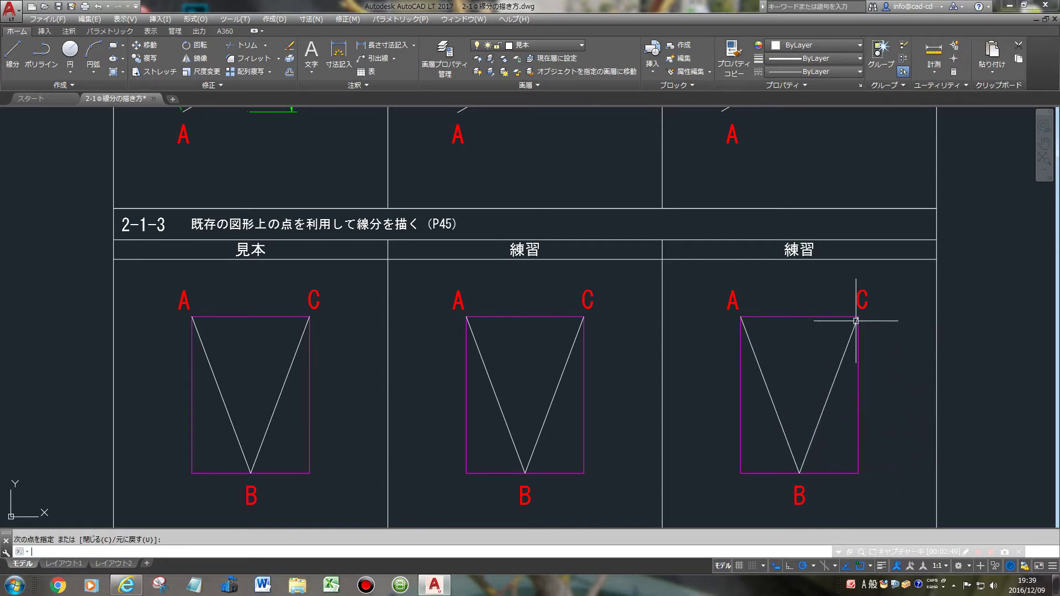
Zoom in on the 端点 endpoint exercise and enable midpoint object snapping.
{"action": "scroll", "coordinate": [856, 321], "scroll_direction": "down", "scroll_amount": 2}
{"action": "scroll", "coordinate": [851, 326], "scroll_direction": "down", "scroll_amount": 2}
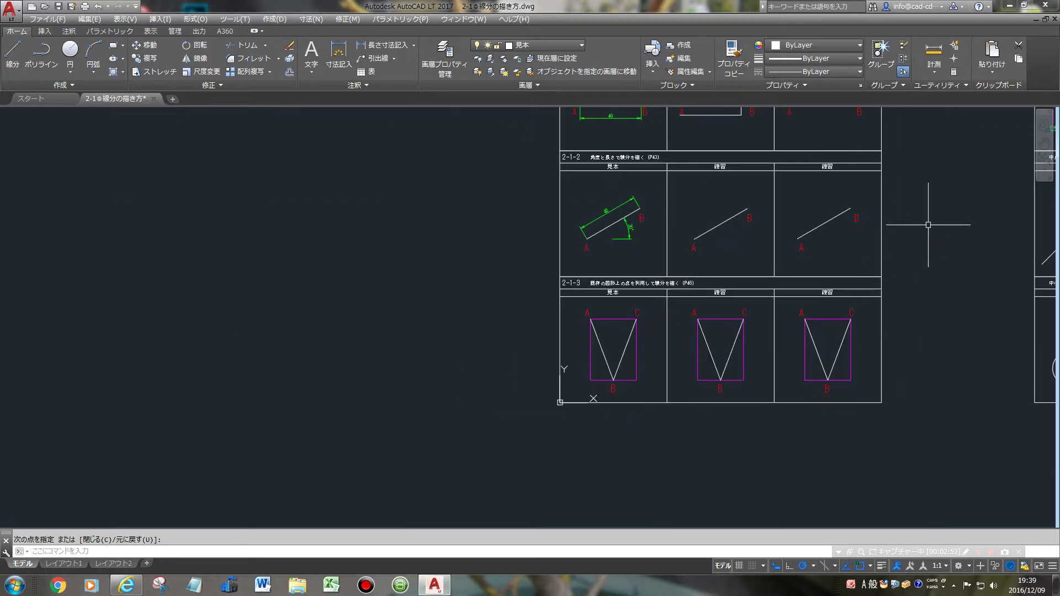
{"action": "mouse_move", "coordinate": [929, 224]}
{"action": "middle_mouse_down"}
{"action": "mouse_move", "coordinate": [582, 390]}
{"action": "mouse_move", "coordinate": [334, 441]}
{"action": "middle_mouse_up"}
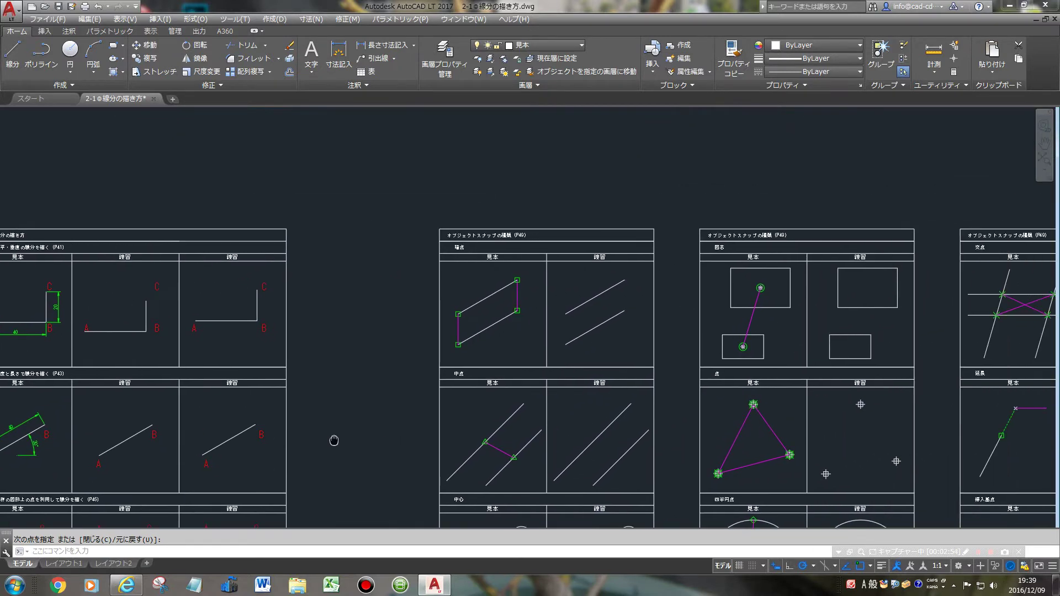
{"action": "scroll", "coordinate": [547, 264], "scroll_direction": "up", "scroll_amount": 2}
{"action": "scroll", "coordinate": [580, 285], "scroll_direction": "up", "scroll_amount": 2}
{"action": "middle_click_drag", "start_coordinate": [591, 291], "coordinate": [486, 290]}
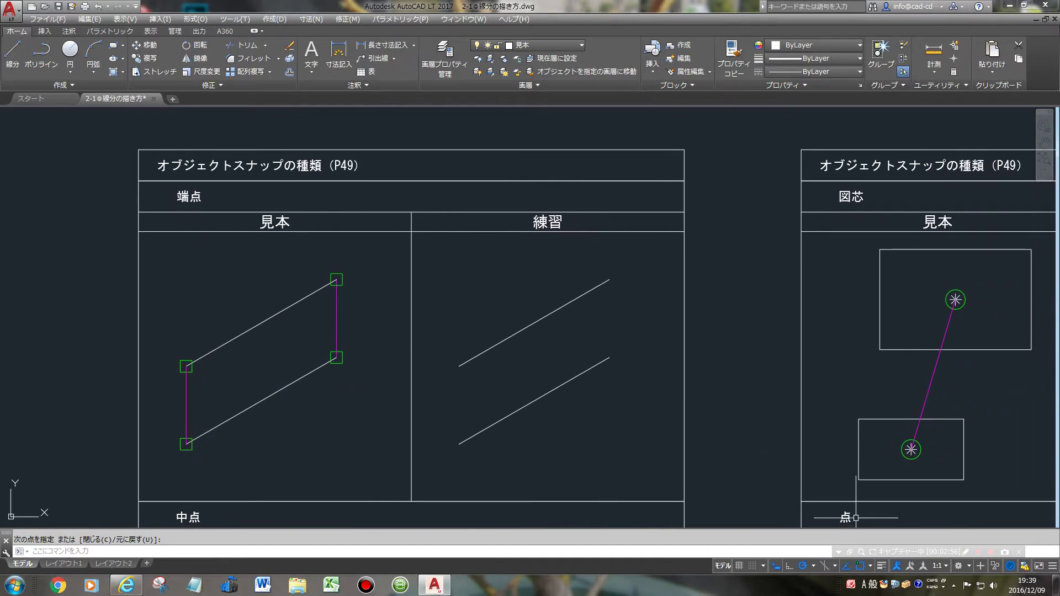
{"action": "left_click", "coordinate": [870, 566]}
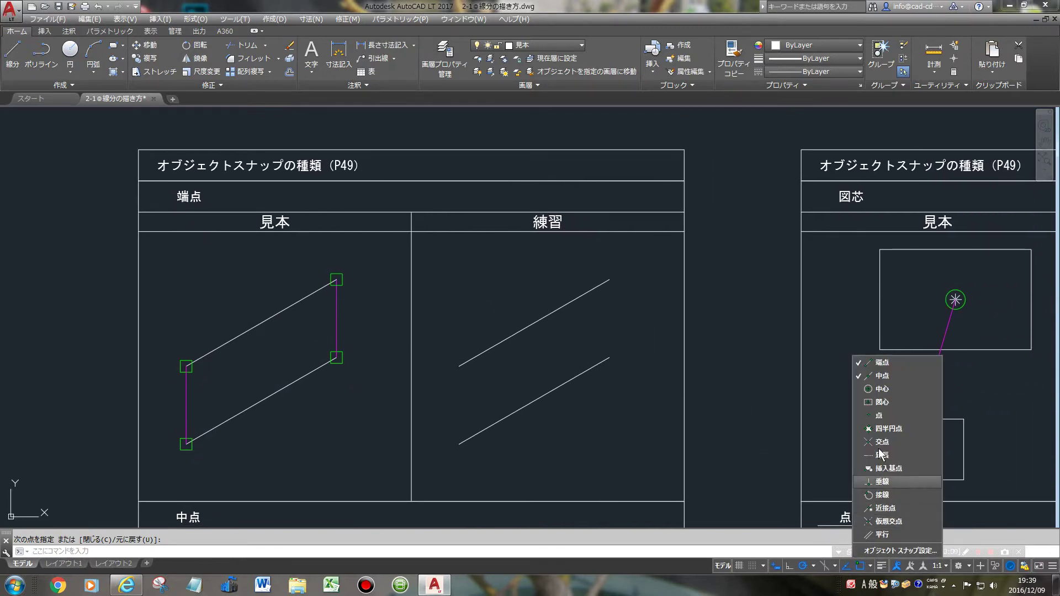
{"action": "left_click", "coordinate": [893, 376]}
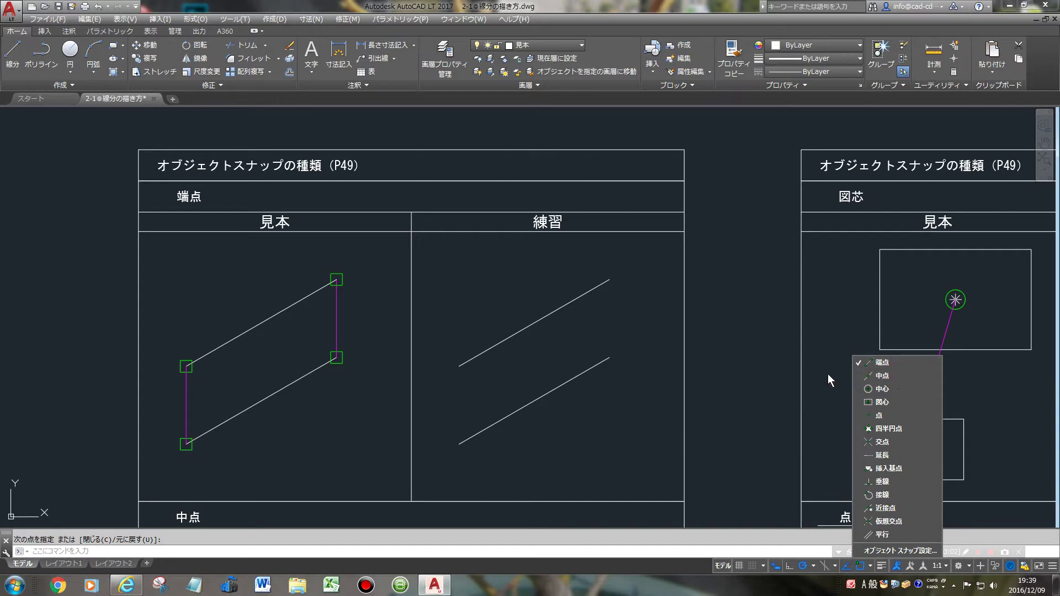
Join the two parallel lines' left endpoints and right endpoints with vertical lines.
{"action": "left_click", "coordinate": [14, 53]}
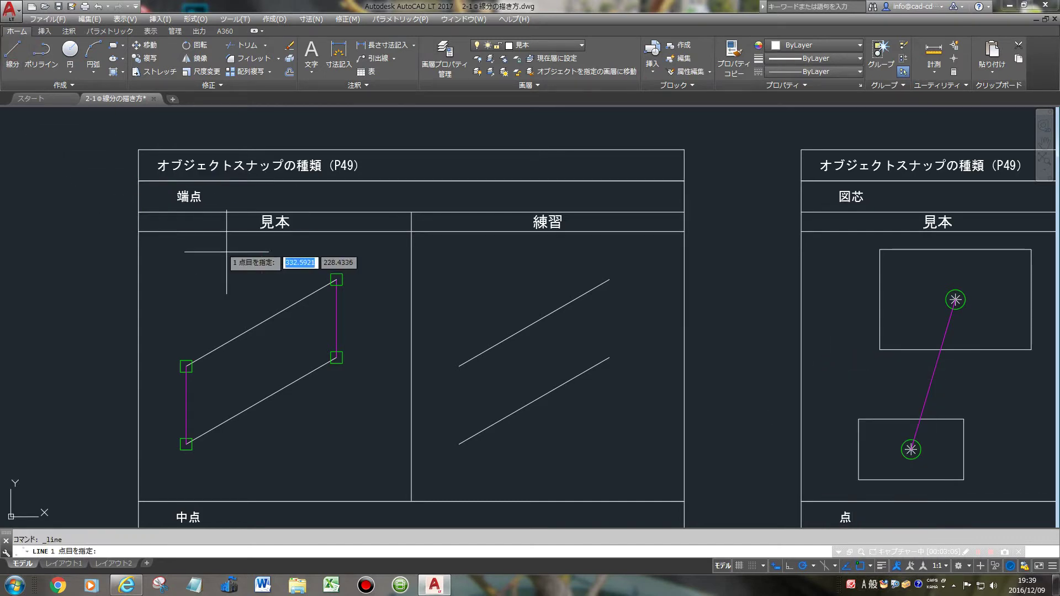
{"action": "left_click", "coordinate": [459, 366]}
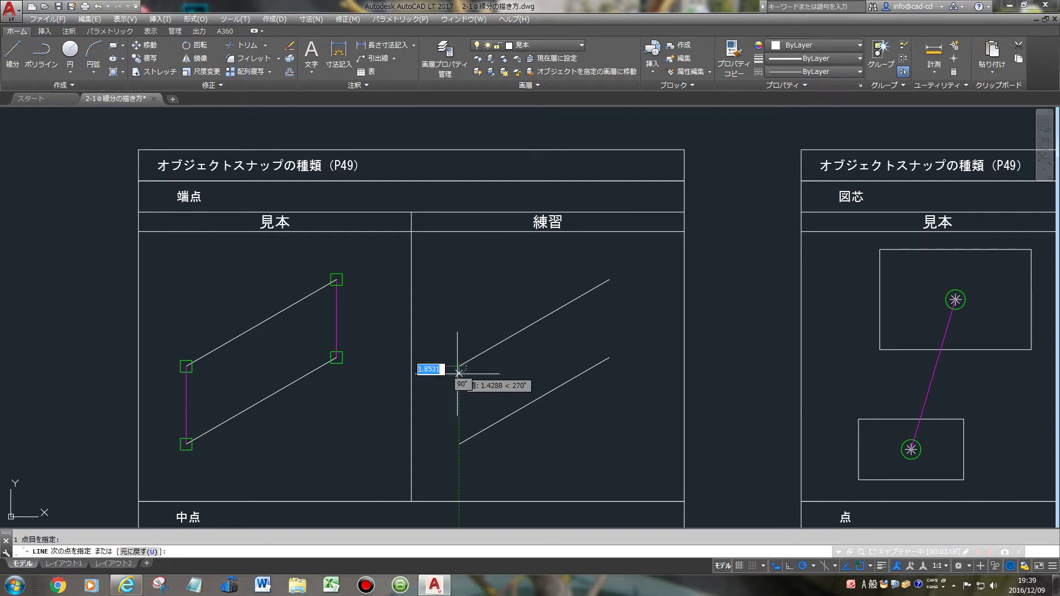
{"action": "left_click", "coordinate": [459, 444]}
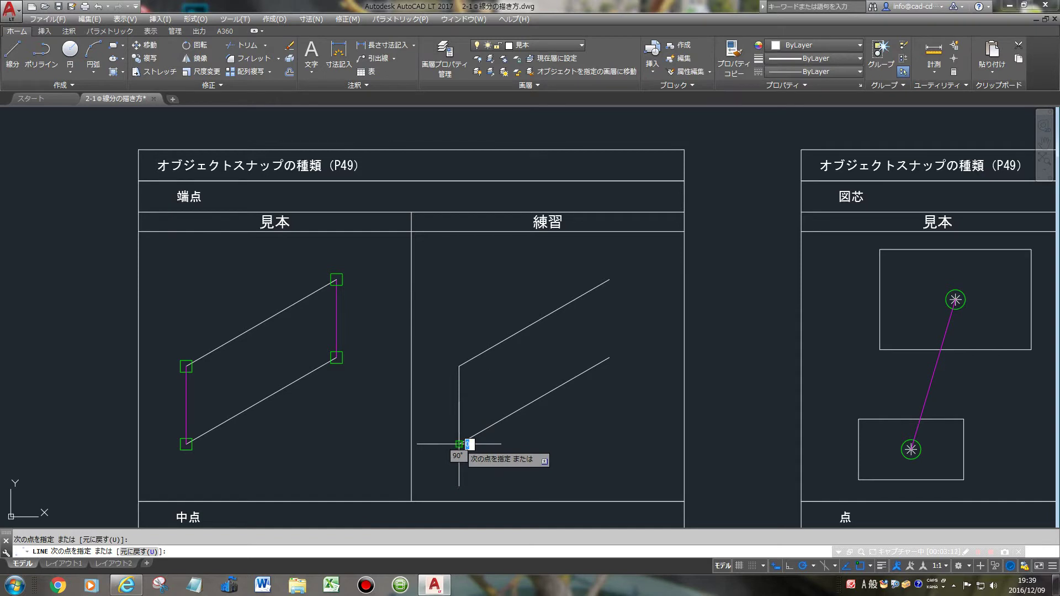
{"action": "key", "text": "Return"}
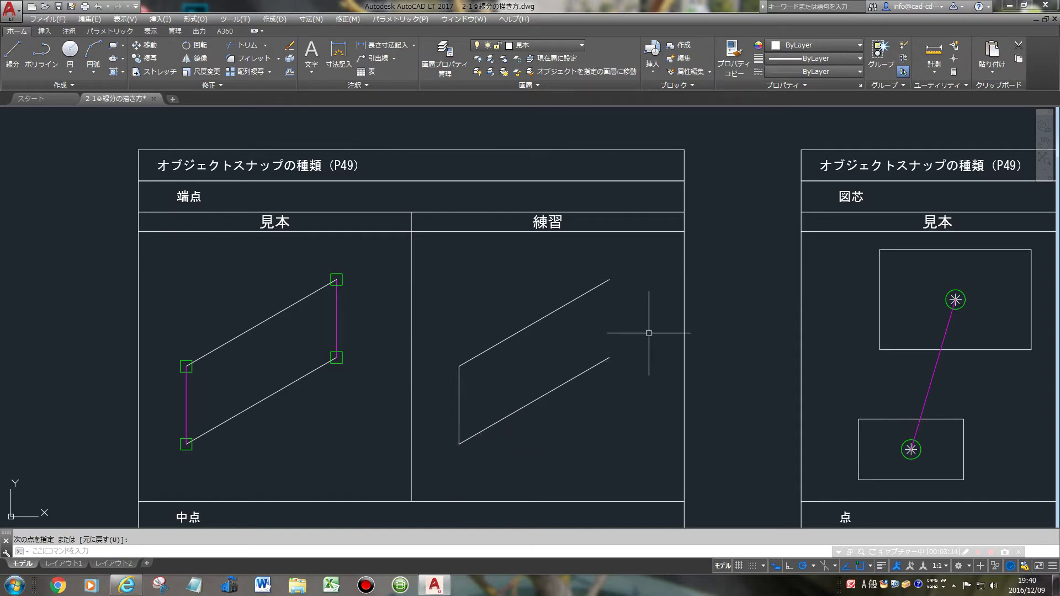
{"action": "key", "text": "Return"}
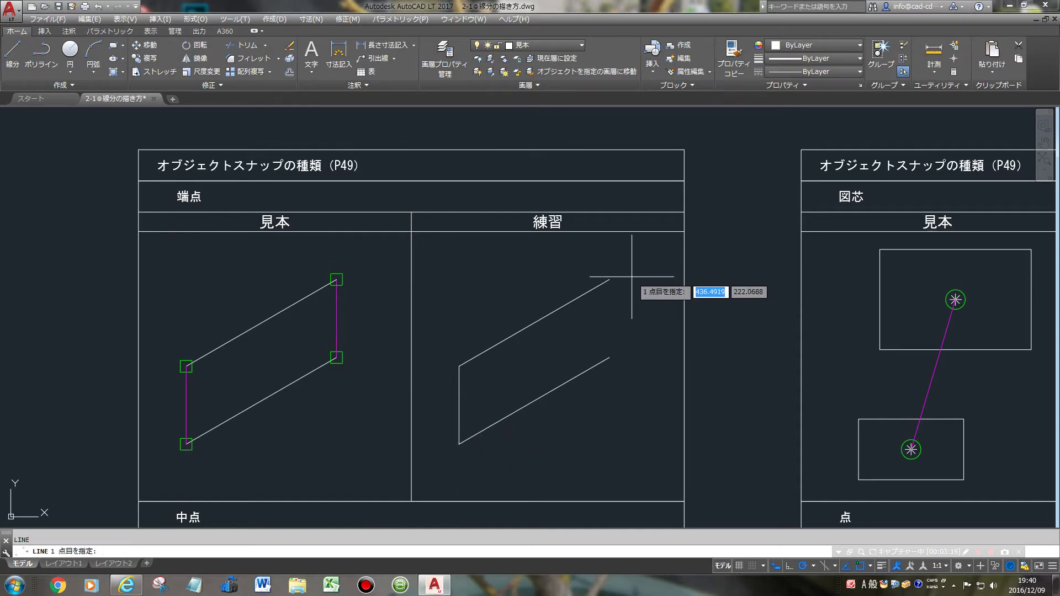
{"action": "left_click", "coordinate": [610, 279]}
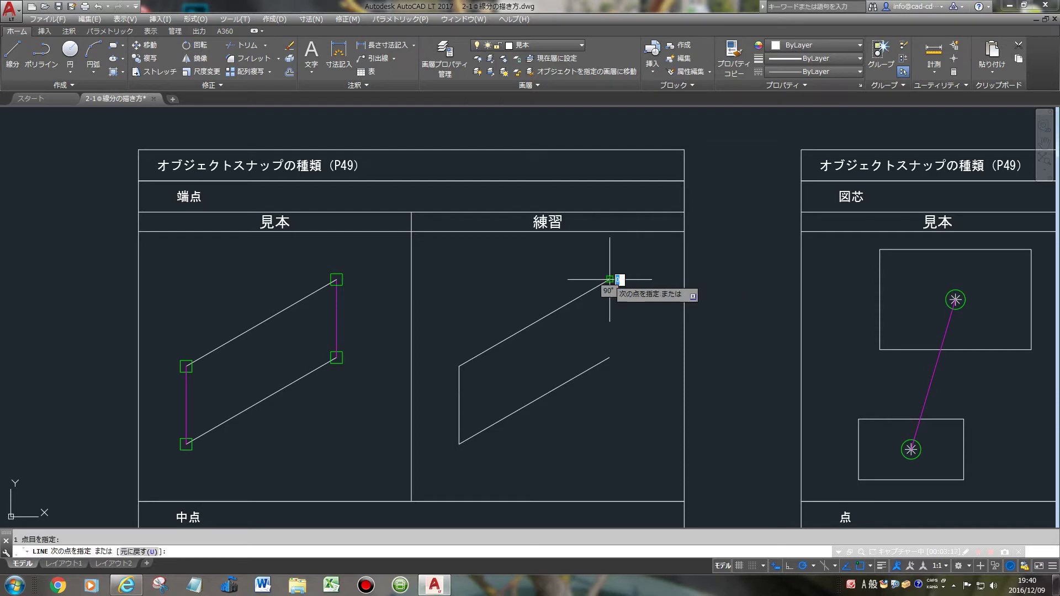
{"action": "left_click", "coordinate": [610, 358]}
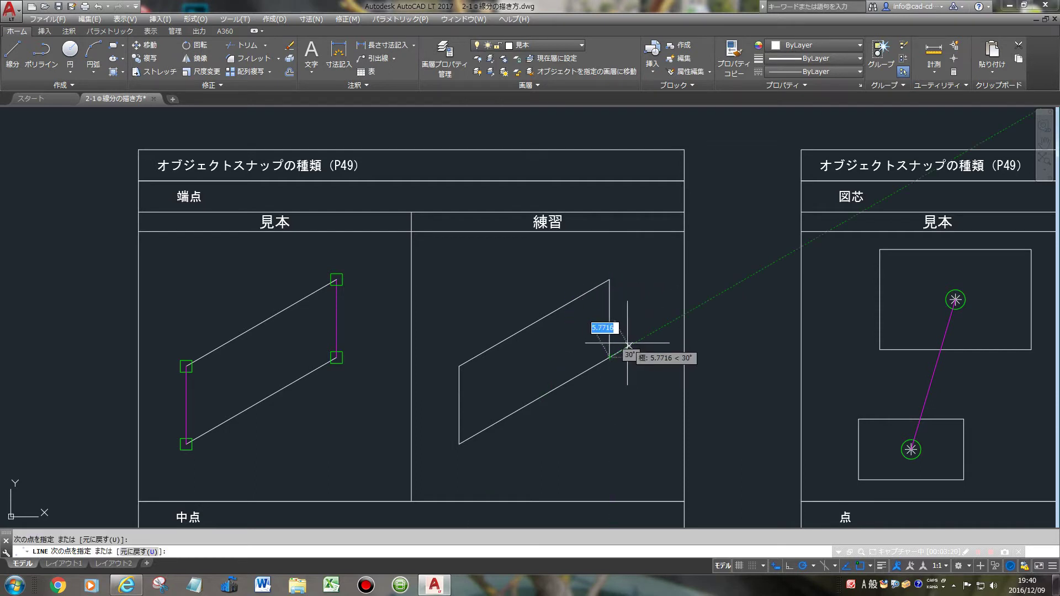
{"action": "key", "text": "Return"}
{"action": "mouse_move", "coordinate": [575, 423]}
{"action": "middle_mouse_down"}
{"action": "mouse_move", "coordinate": [606, 234]}
{"action": "mouse_move", "coordinate": [607, 35]}
{"action": "middle_mouse_up"}
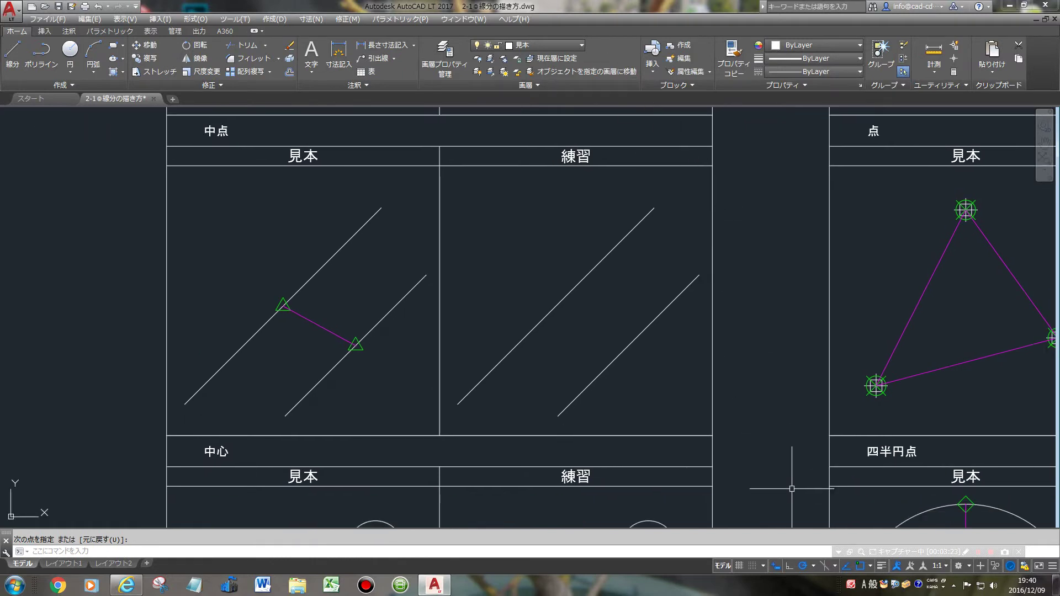
Draw a line from the upper line's midpoint to the lower parallel line, undoing one misplaced segment.
{"action": "right_click", "coordinate": [858, 567]}
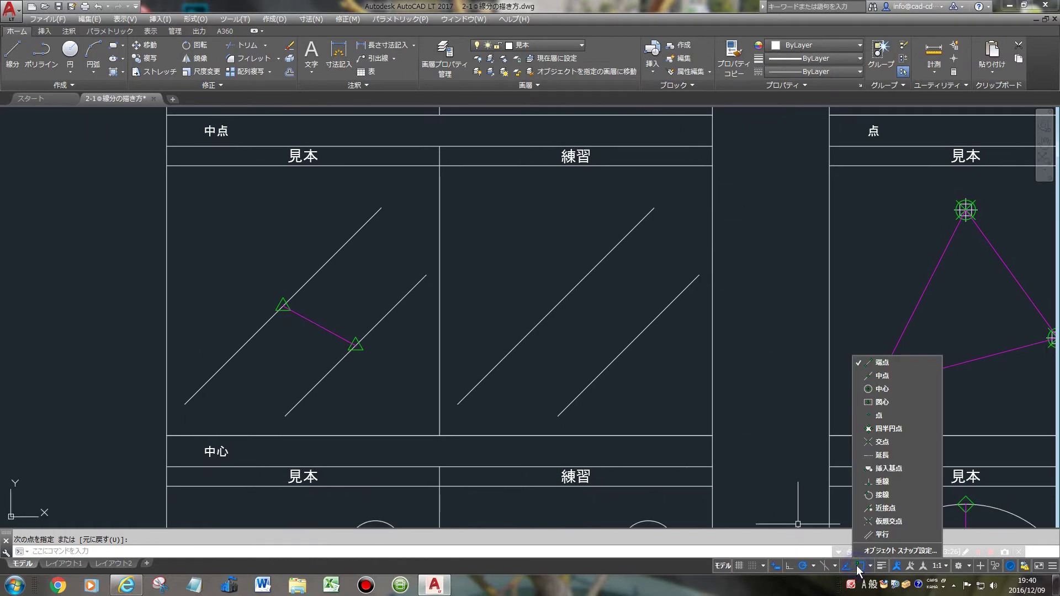
{"action": "left_click", "coordinate": [900, 375]}
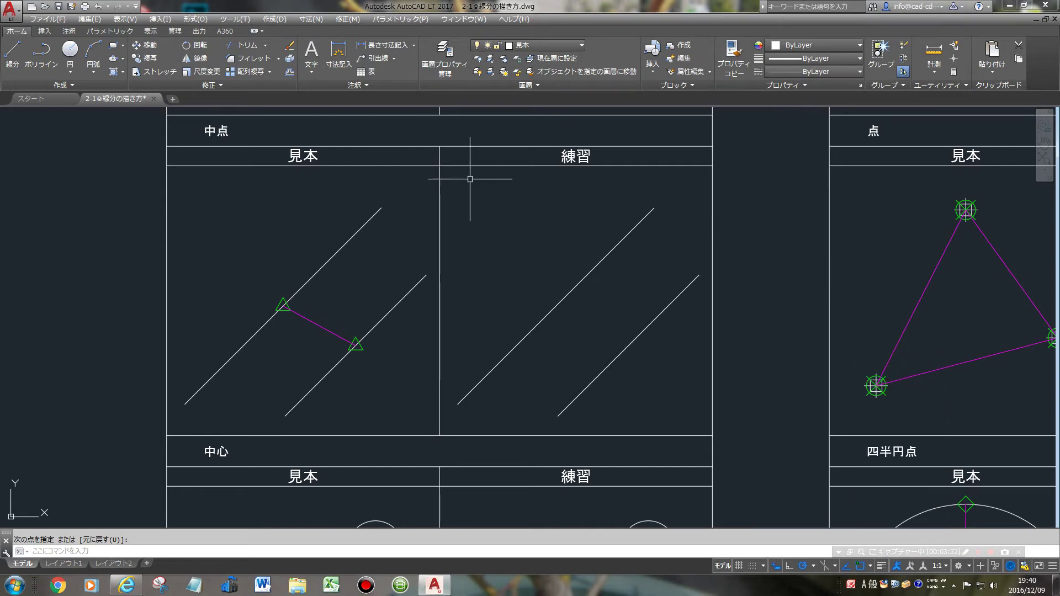
{"action": "left_click", "coordinate": [13, 57]}
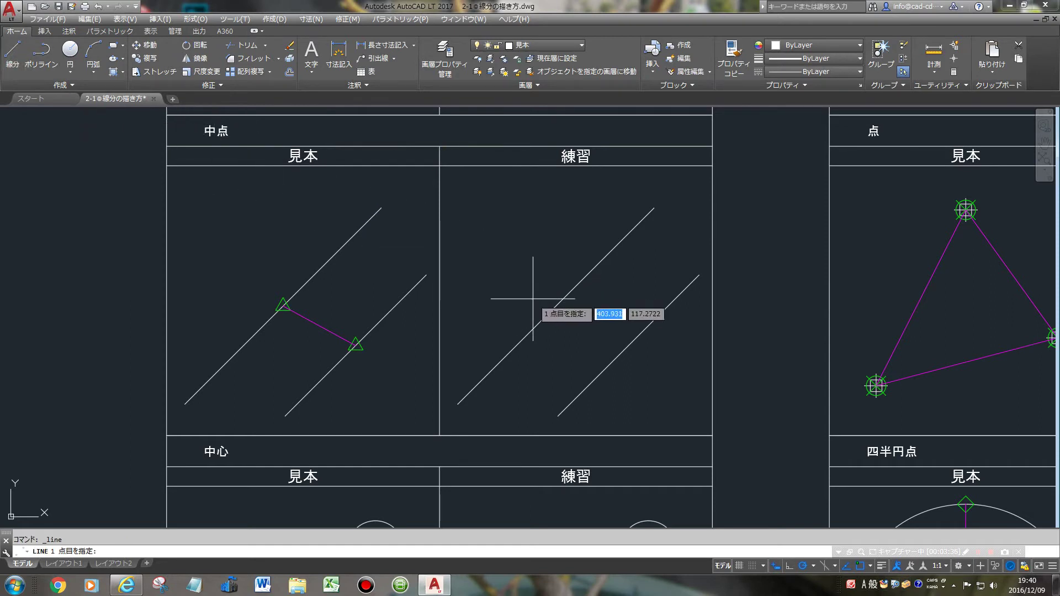
{"action": "left_click", "coordinate": [558, 307]}
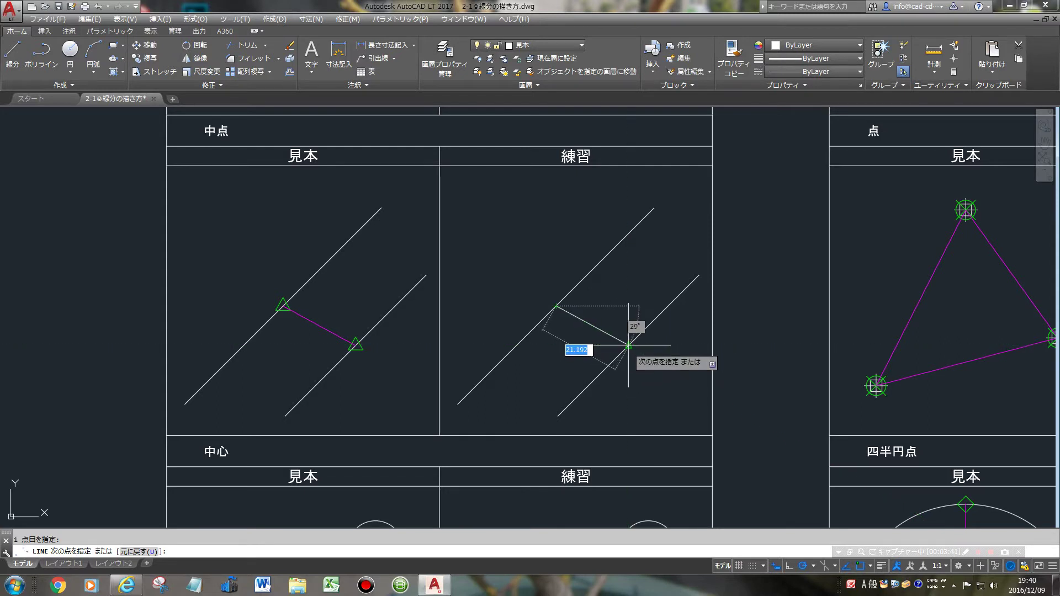
{"action": "left_click", "coordinate": [628, 346]}
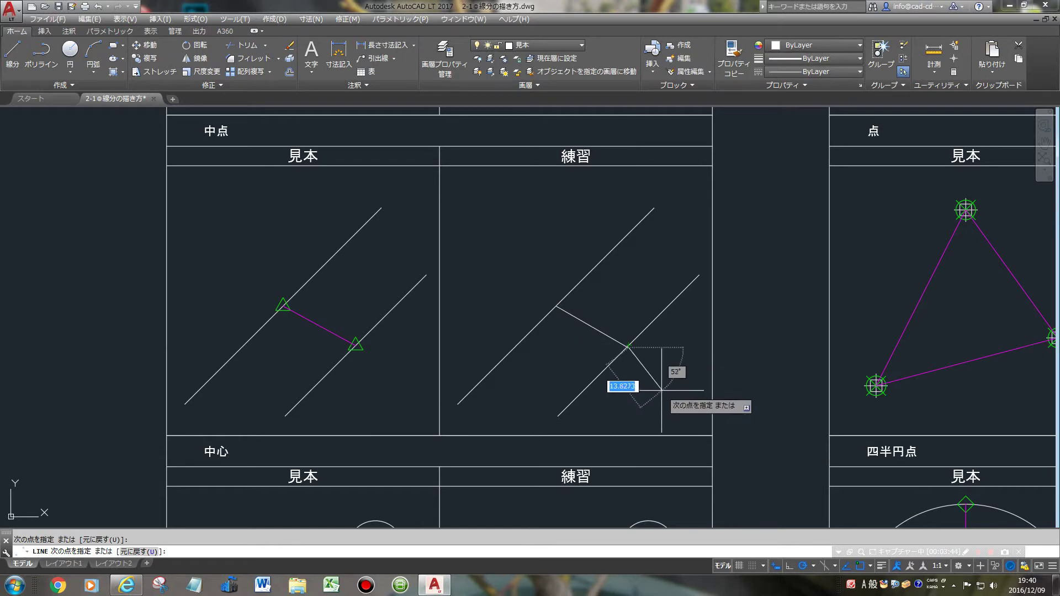
{"action": "type", "text": "u"}
{"action": "key", "text": "Return"}
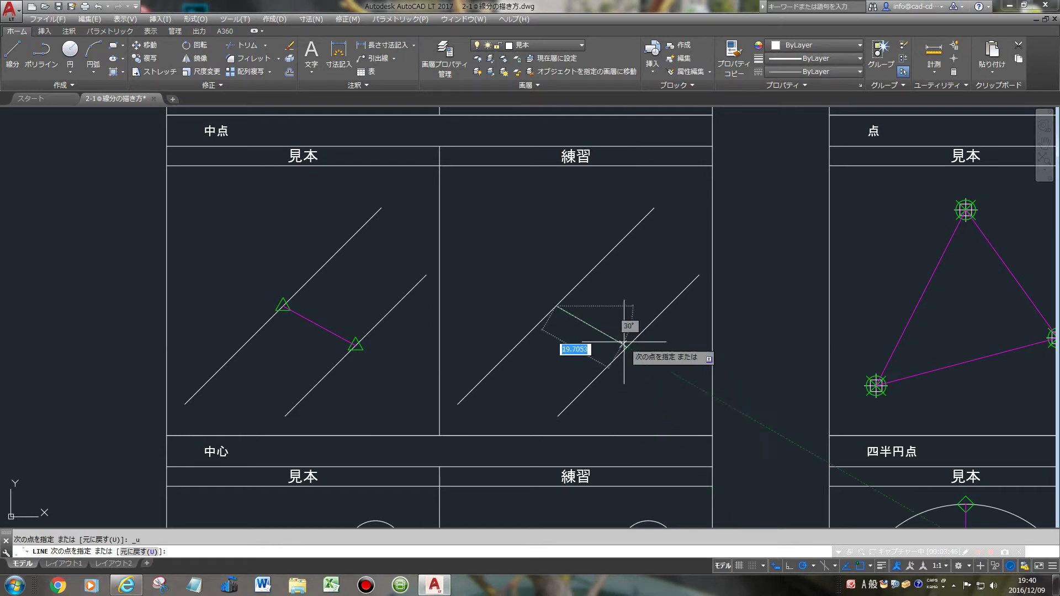
{"action": "scroll", "coordinate": [635, 348], "scroll_direction": "up", "scroll_amount": 3}
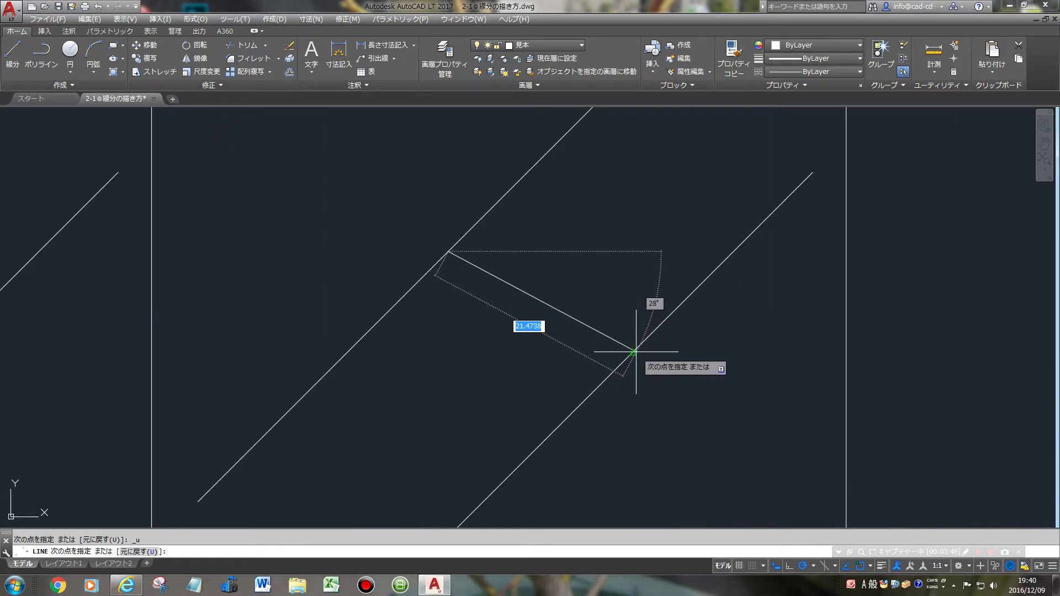
{"action": "left_click", "coordinate": [634, 352]}
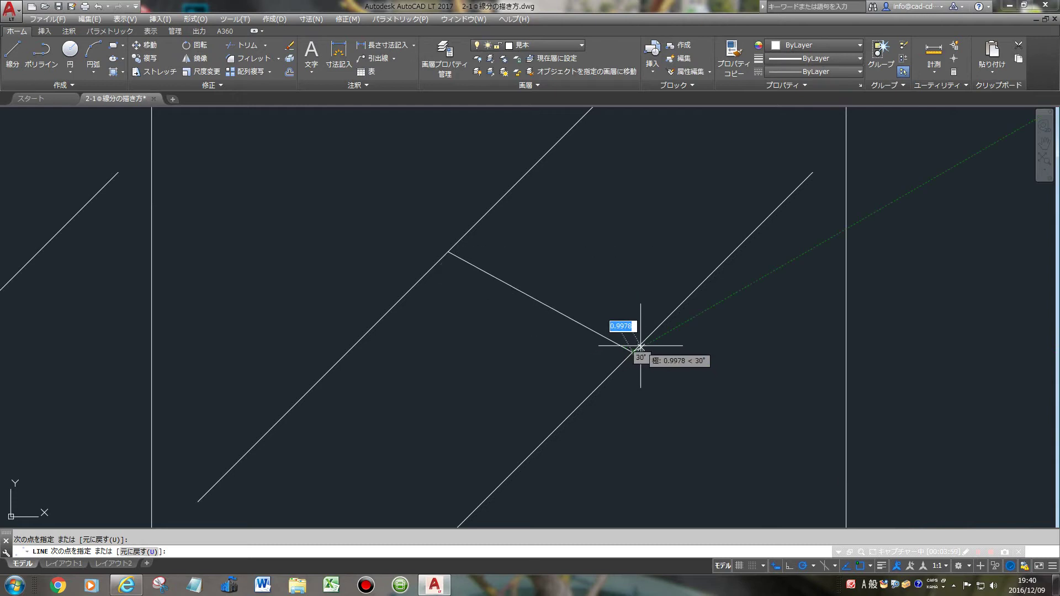
{"action": "key", "text": "Return"}
{"action": "scroll", "coordinate": [639, 345], "scroll_direction": "down", "scroll_amount": 3}
{"action": "mouse_move", "coordinate": [634, 351]}
{"action": "middle_mouse_down"}
{"action": "mouse_move", "coordinate": [670, 330]}
{"action": "mouse_move", "coordinate": [669, 273]}
{"action": "middle_mouse_up"}
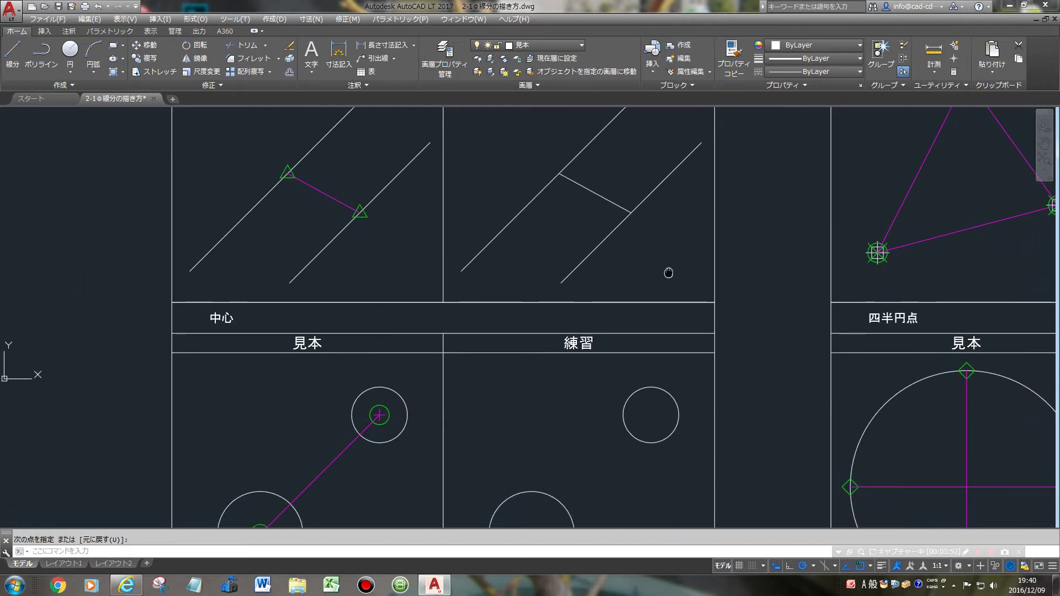
Turn off object snap tracking and midpoint snapping, zooming to the 中心 panels.
{"action": "left_click", "coordinate": [848, 567]}
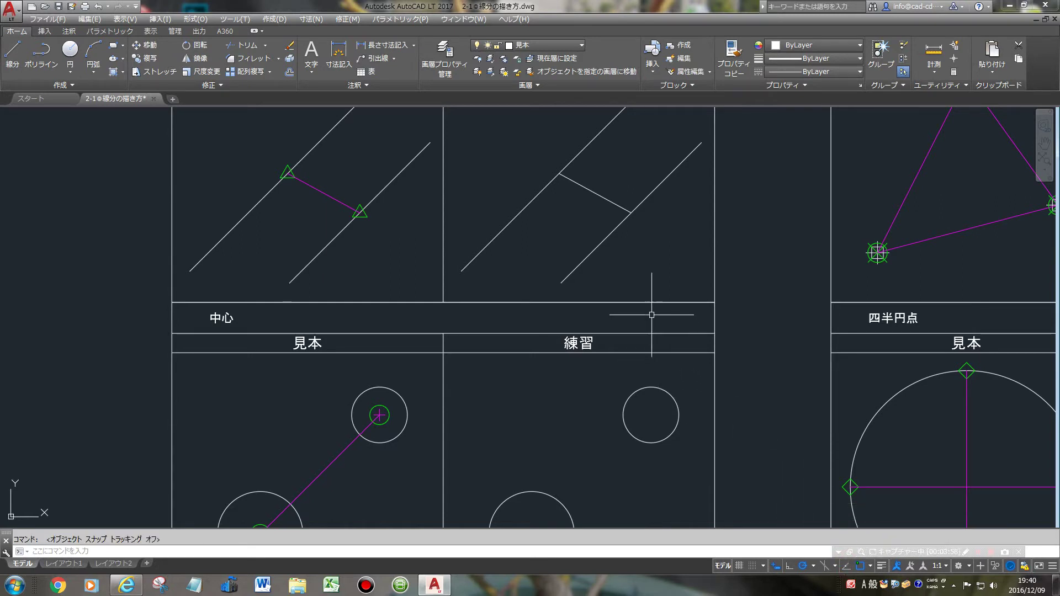
{"action": "scroll", "coordinate": [652, 315], "scroll_direction": "down", "scroll_amount": 2}
{"action": "mouse_move", "coordinate": [598, 391]}
{"action": "middle_mouse_down"}
{"action": "mouse_move", "coordinate": [582, 337]}
{"action": "mouse_move", "coordinate": [540, 284]}
{"action": "middle_mouse_up"}
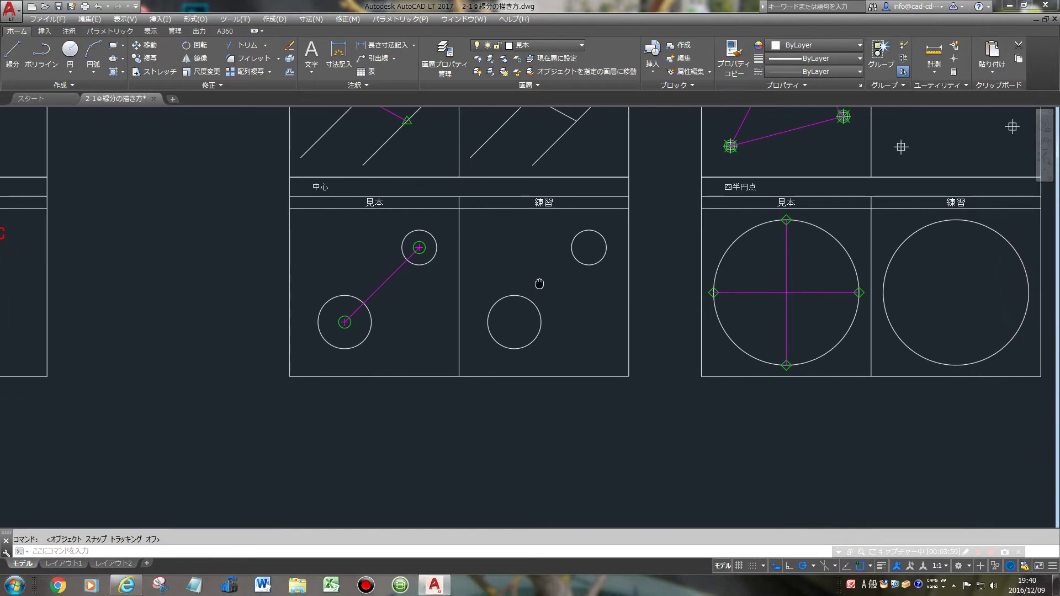
{"action": "scroll", "coordinate": [537, 282], "scroll_direction": "up", "scroll_amount": 2}
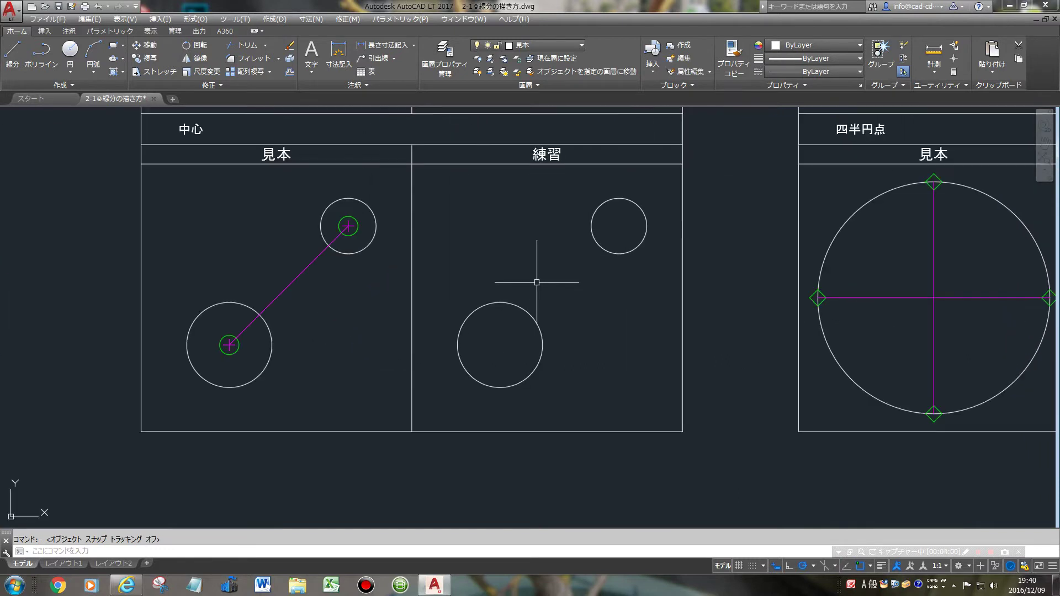
{"action": "left_click", "coordinate": [869, 568]}
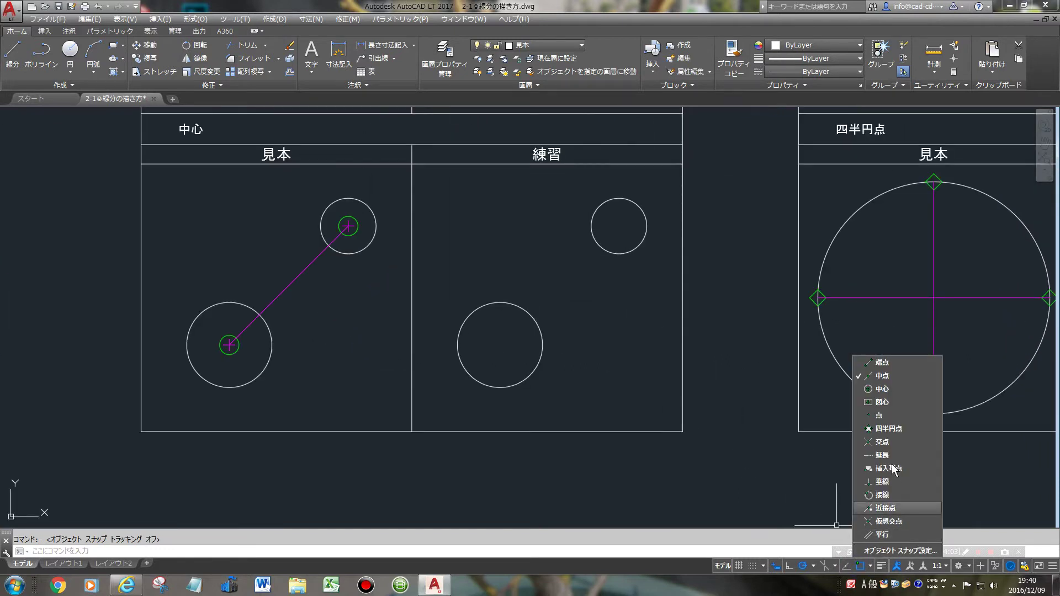
{"action": "left_click", "coordinate": [895, 387]}
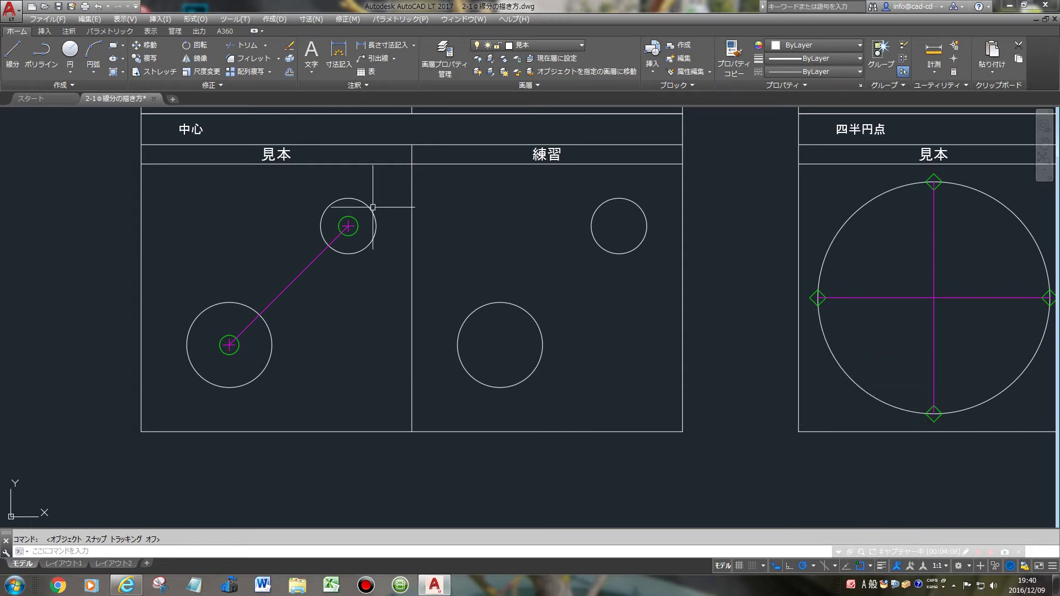
Draw a line from the lower circle's centre to the upper circle's centre.
{"action": "left_click", "coordinate": [17, 55]}
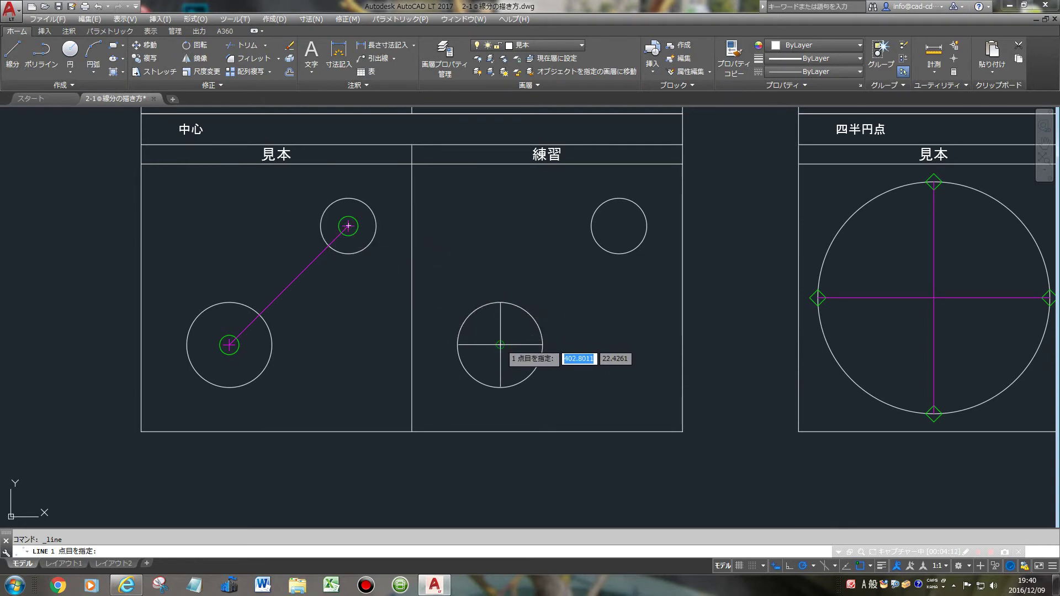
{"action": "left_click", "coordinate": [500, 346]}
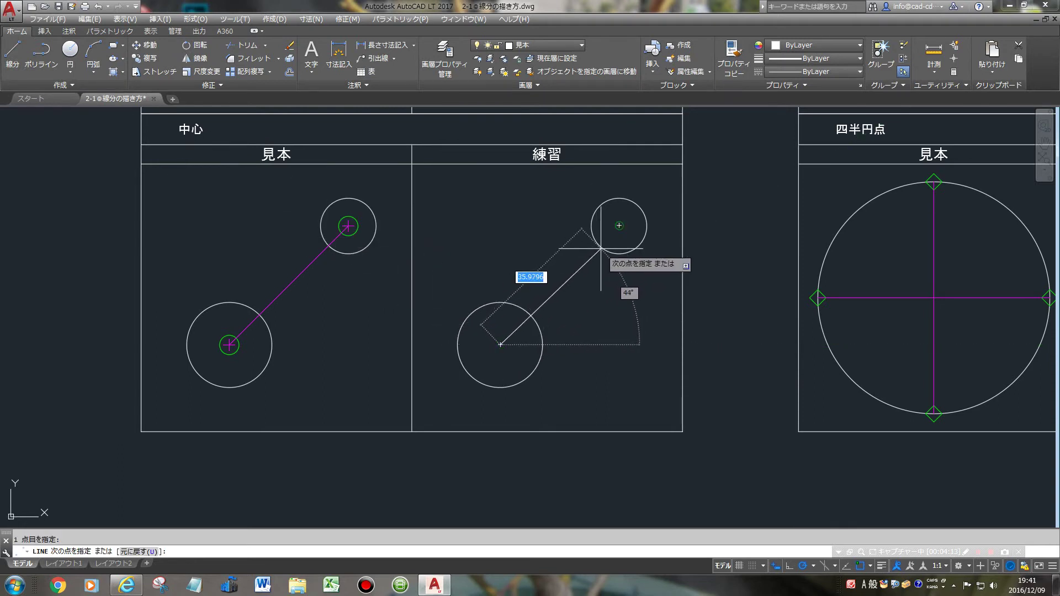
{"action": "left_click", "coordinate": [619, 225]}
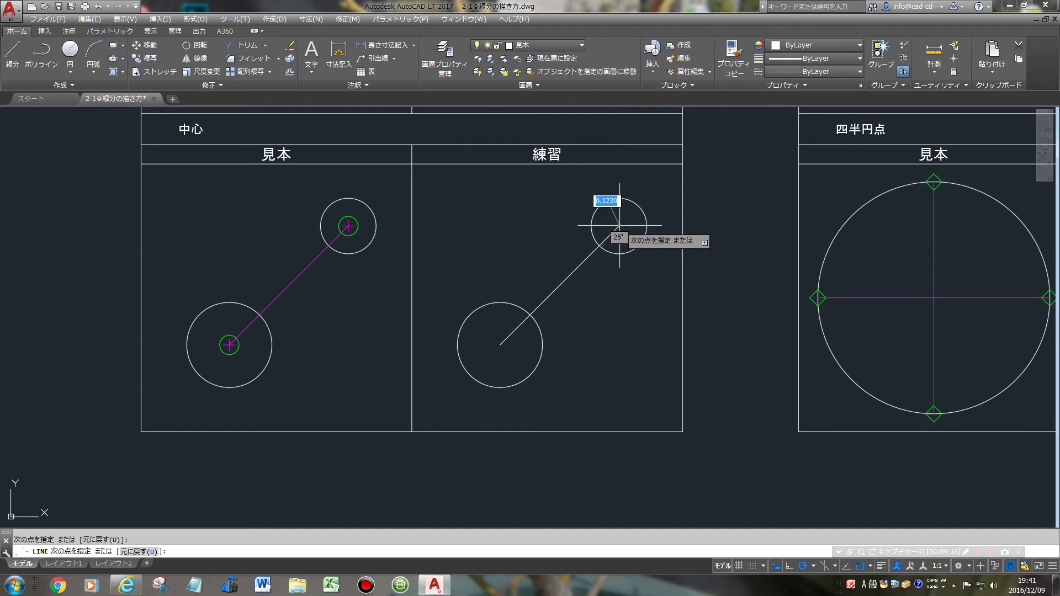
{"action": "key", "text": "Return"}
{"action": "scroll", "coordinate": [618, 224], "scroll_direction": "down", "scroll_amount": 2}
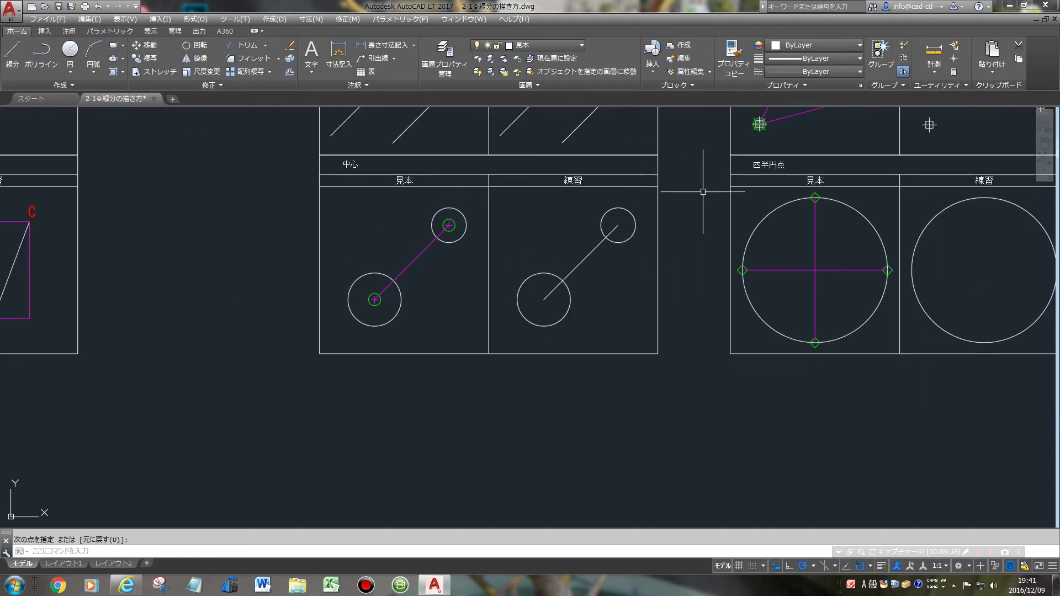
{"action": "mouse_move", "coordinate": [703, 191]}
{"action": "middle_mouse_down"}
{"action": "mouse_move", "coordinate": [603, 212]}
{"action": "mouse_move", "coordinate": [524, 334]}
{"action": "middle_mouse_up"}
{"action": "scroll", "coordinate": [523, 335], "scroll_direction": "up", "scroll_amount": 2}
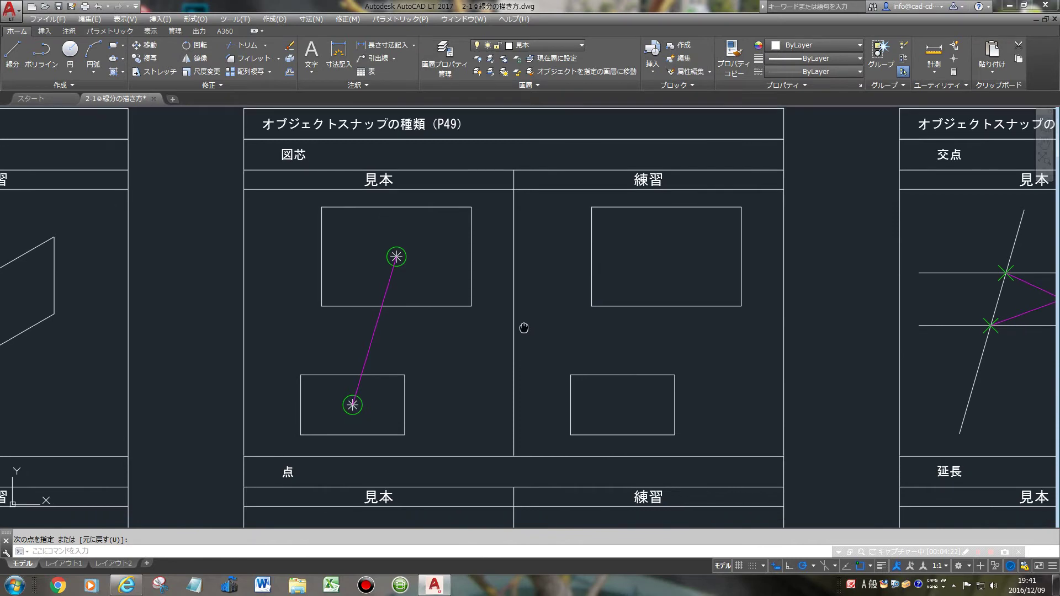
Enable geometric-centre snapping and draw a line between the two rectangles' centroids.
{"action": "left_click", "coordinate": [870, 566]}
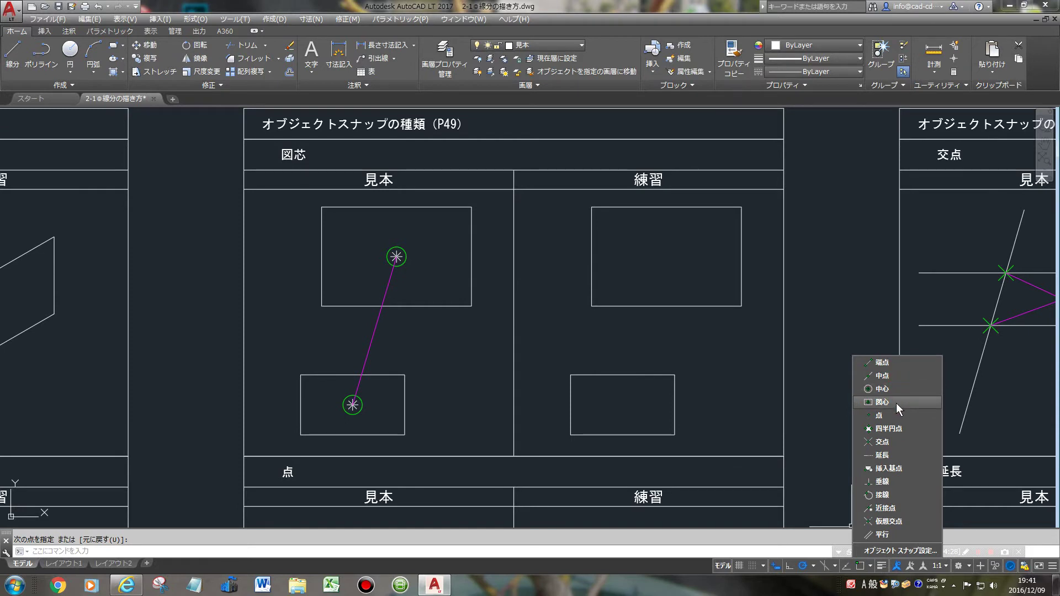
{"action": "left_click", "coordinate": [896, 404]}
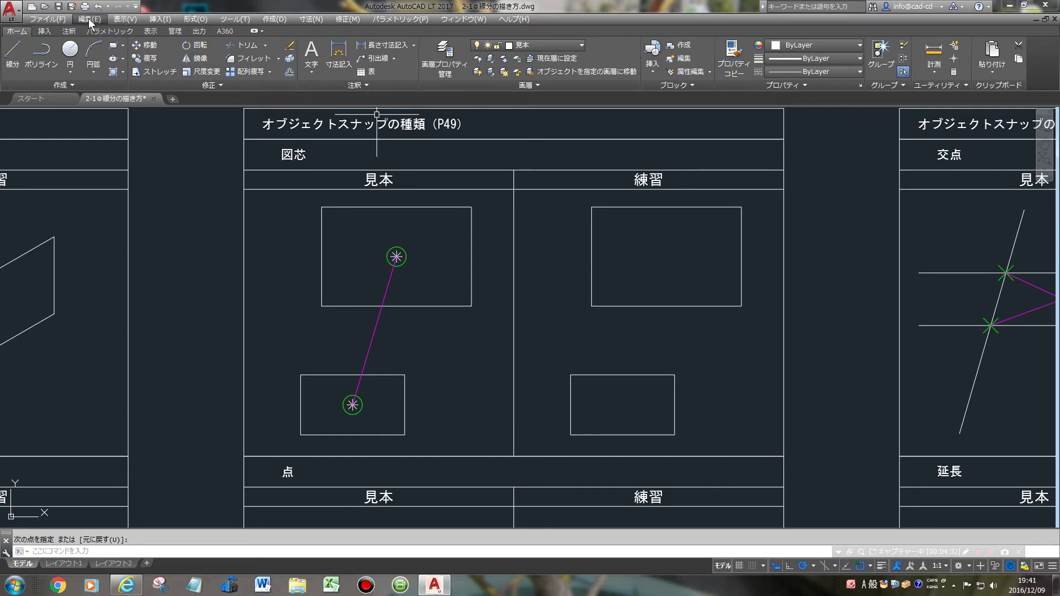
{"action": "left_click", "coordinate": [12, 54]}
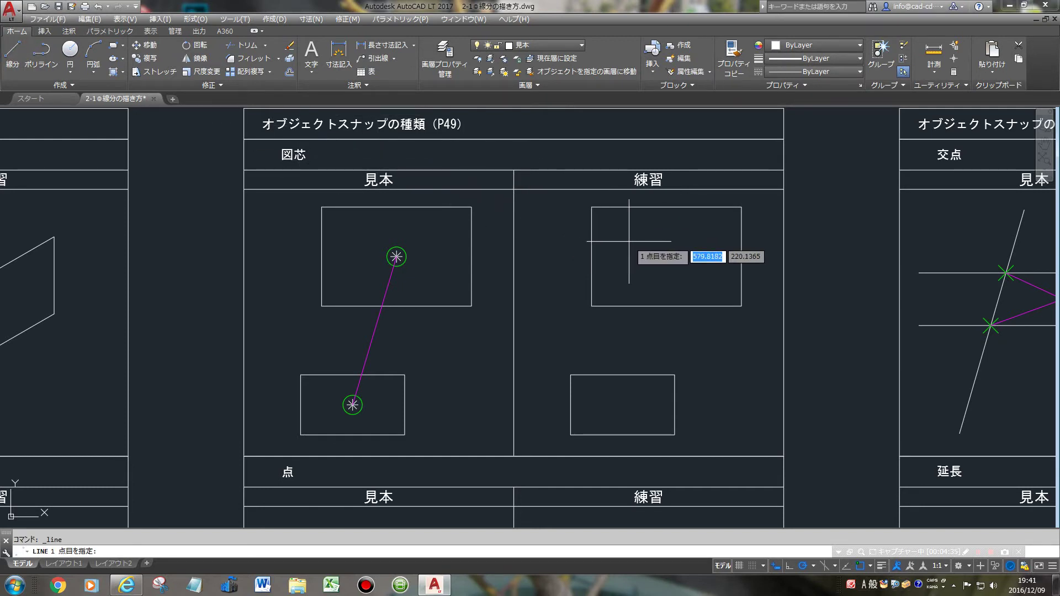
{"action": "left_click", "coordinate": [666, 256]}
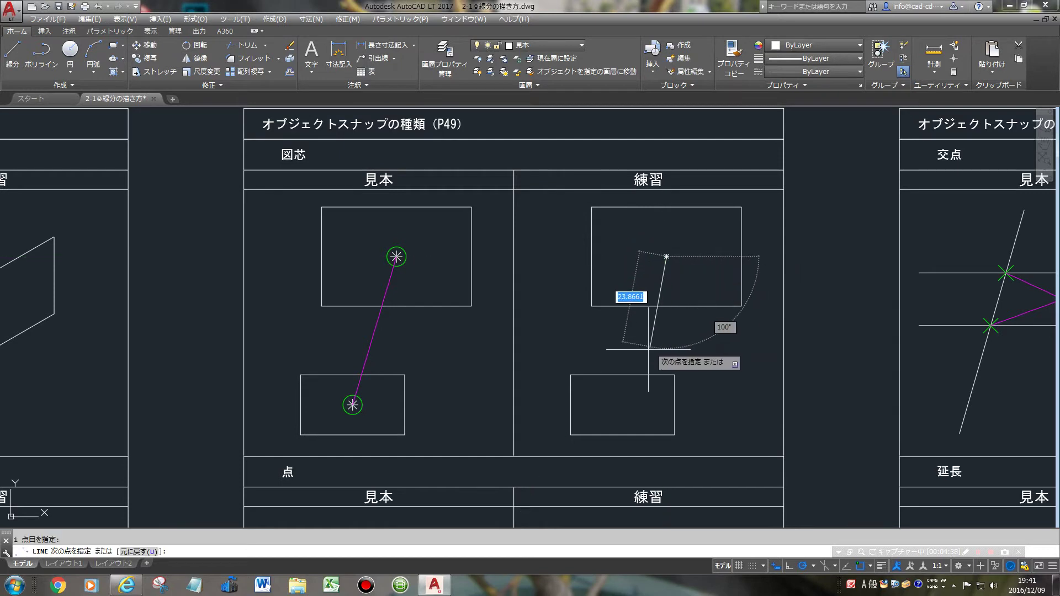
{"action": "left_click", "coordinate": [623, 406]}
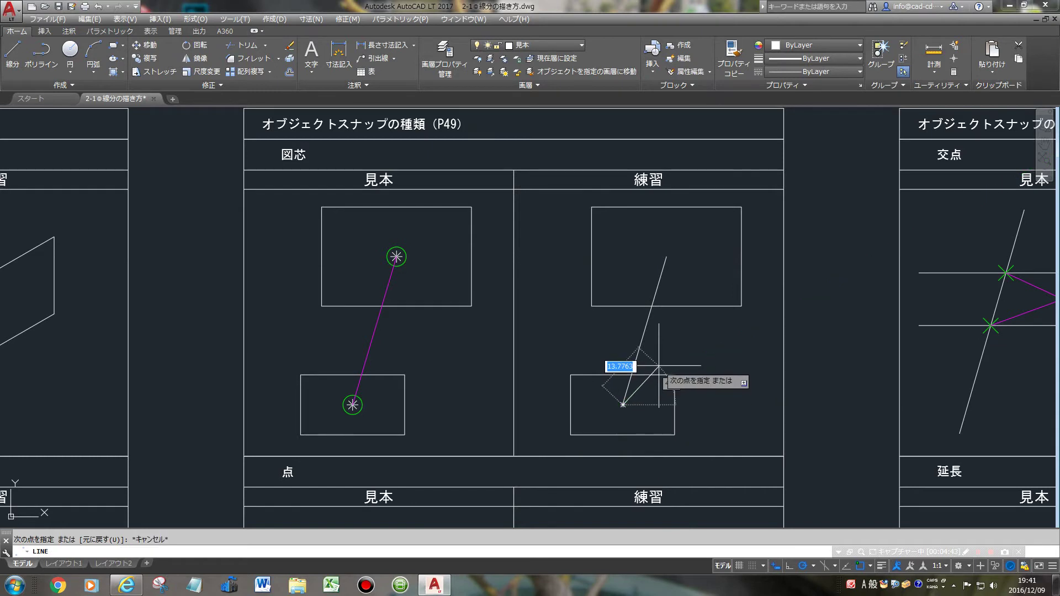
{"action": "key", "text": "Escape"}
{"action": "mouse_move", "coordinate": [659, 420]}
{"action": "middle_mouse_down"}
{"action": "mouse_move", "coordinate": [635, 272]}
{"action": "mouse_move", "coordinate": [639, 119]}
{"action": "middle_mouse_up"}
{"action": "middle_click_drag", "start_coordinate": [572, 357], "coordinate": [584, 349]}
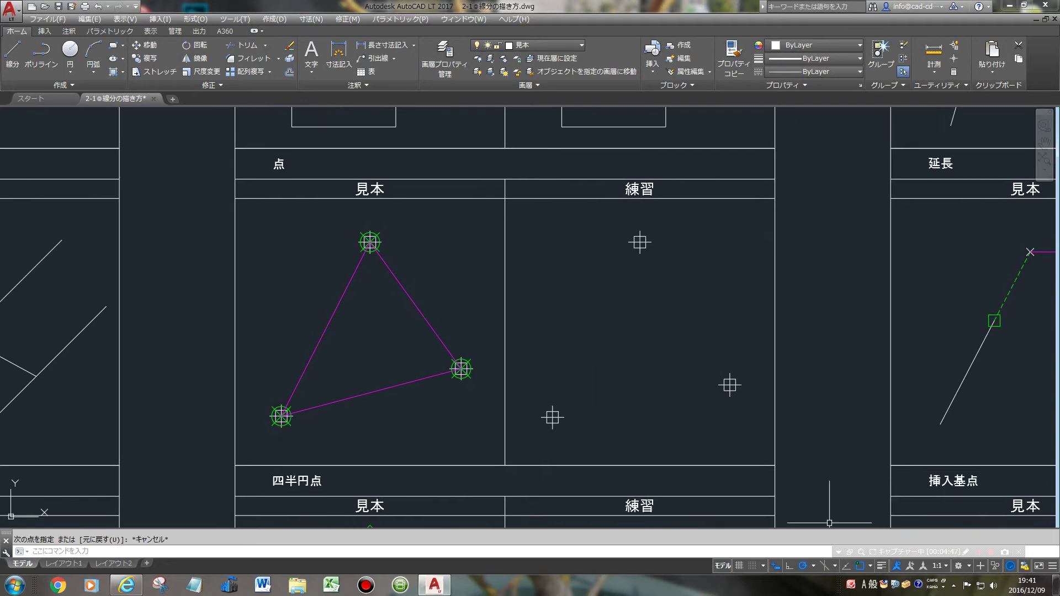
Enable node snapping and draw a closed triangle through the three point markers.
{"action": "right_click", "coordinate": [858, 567]}
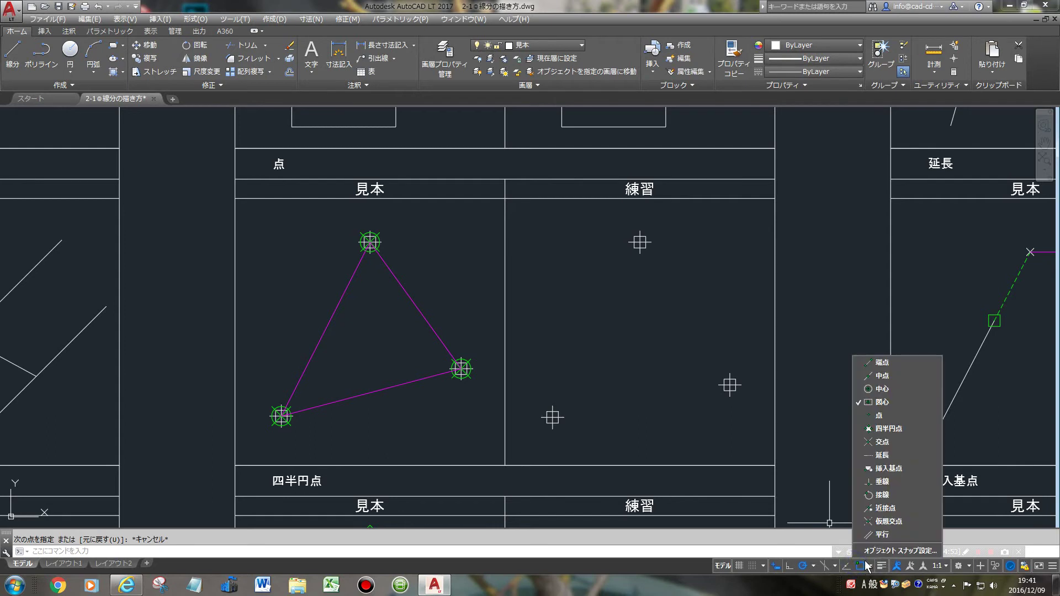
{"action": "left_click", "coordinate": [885, 418]}
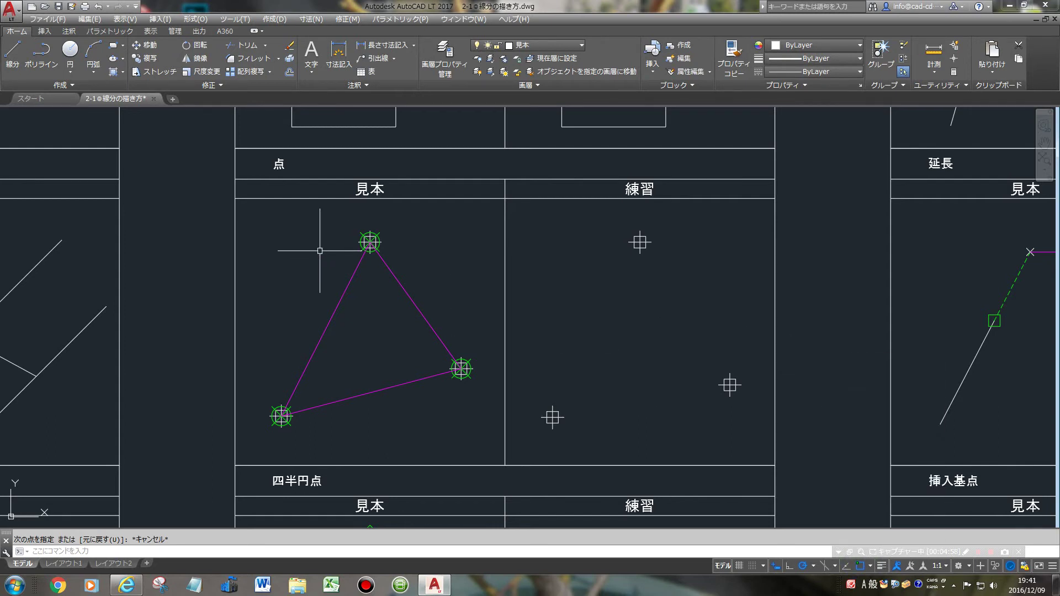
{"action": "left_click", "coordinate": [12, 52]}
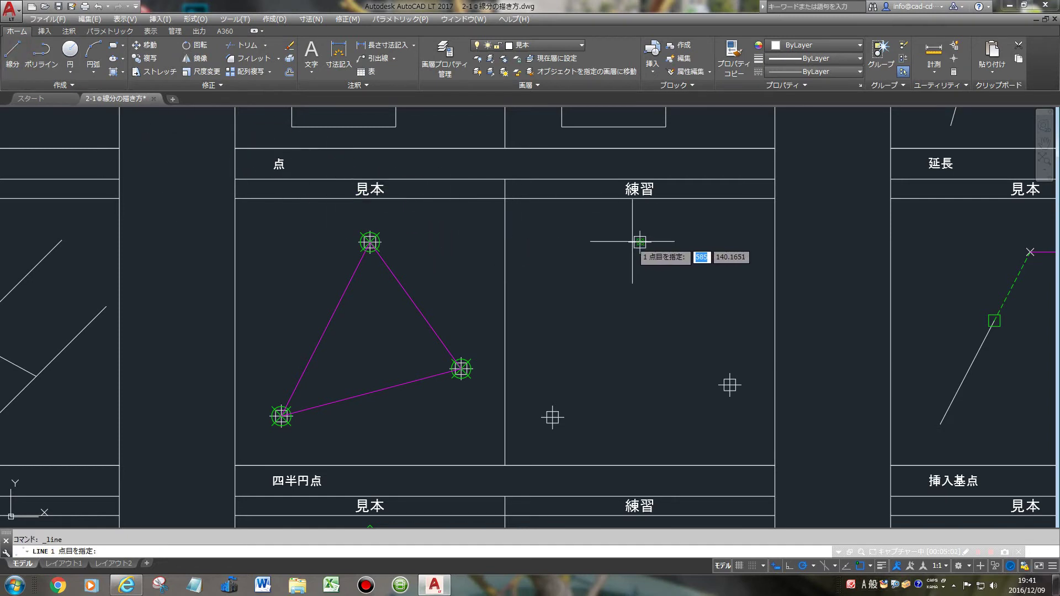
{"action": "left_click", "coordinate": [640, 241]}
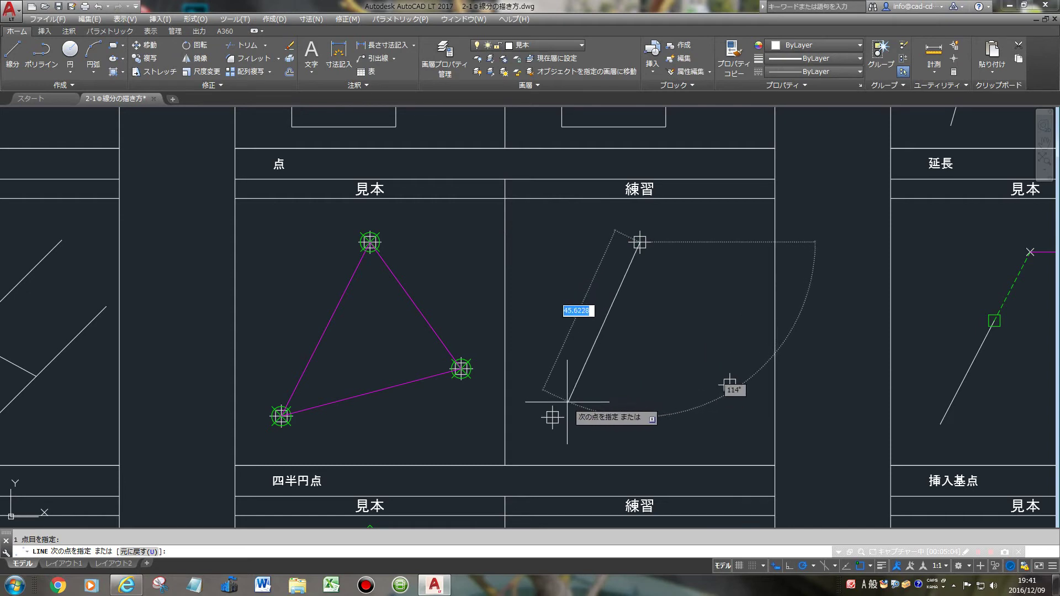
{"action": "left_click", "coordinate": [552, 417]}
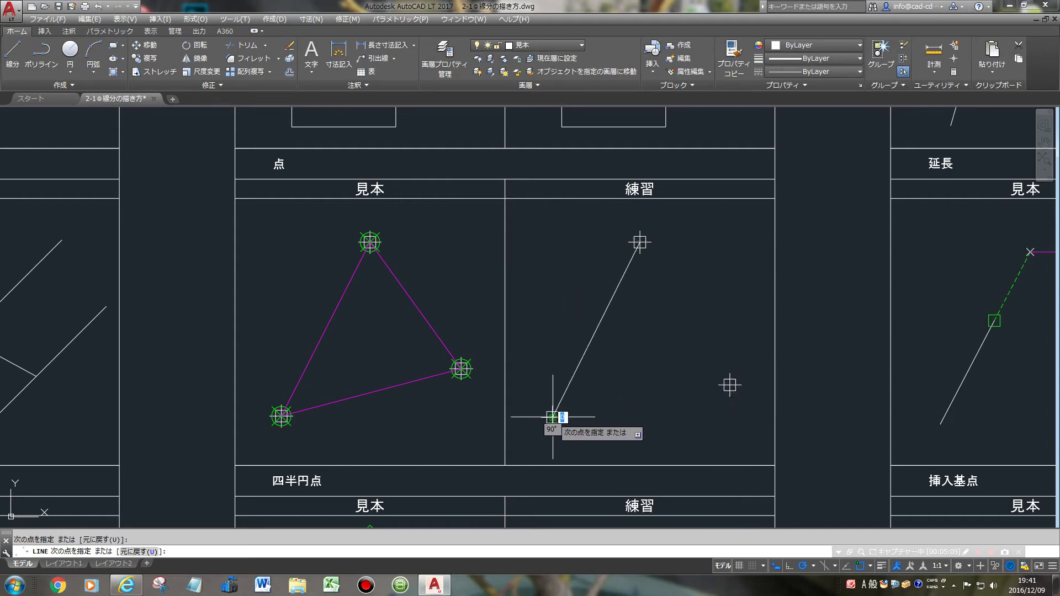
{"action": "left_click", "coordinate": [730, 385]}
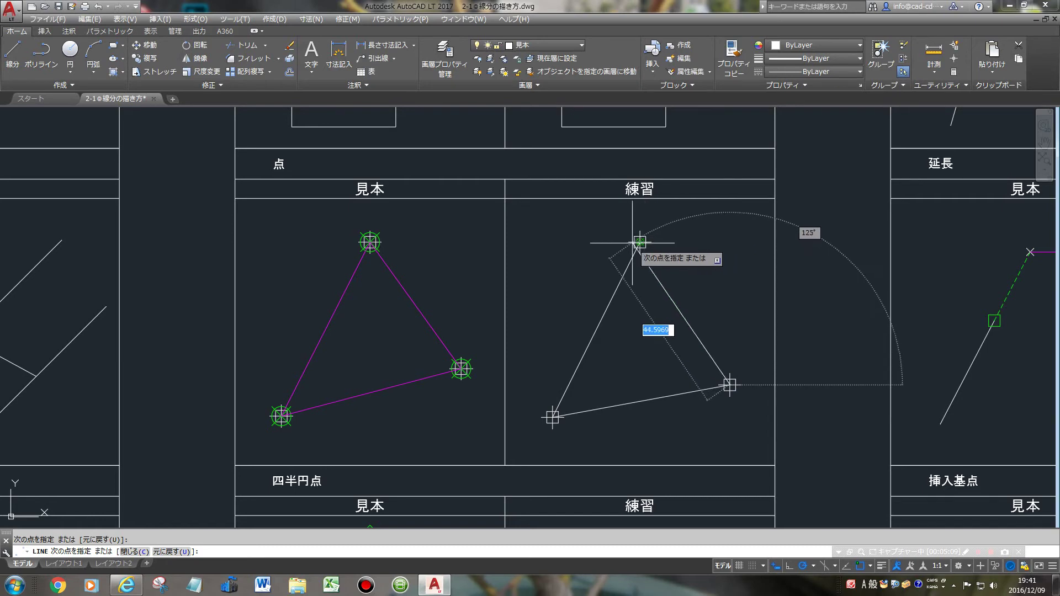
{"action": "left_click", "coordinate": [639, 241]}
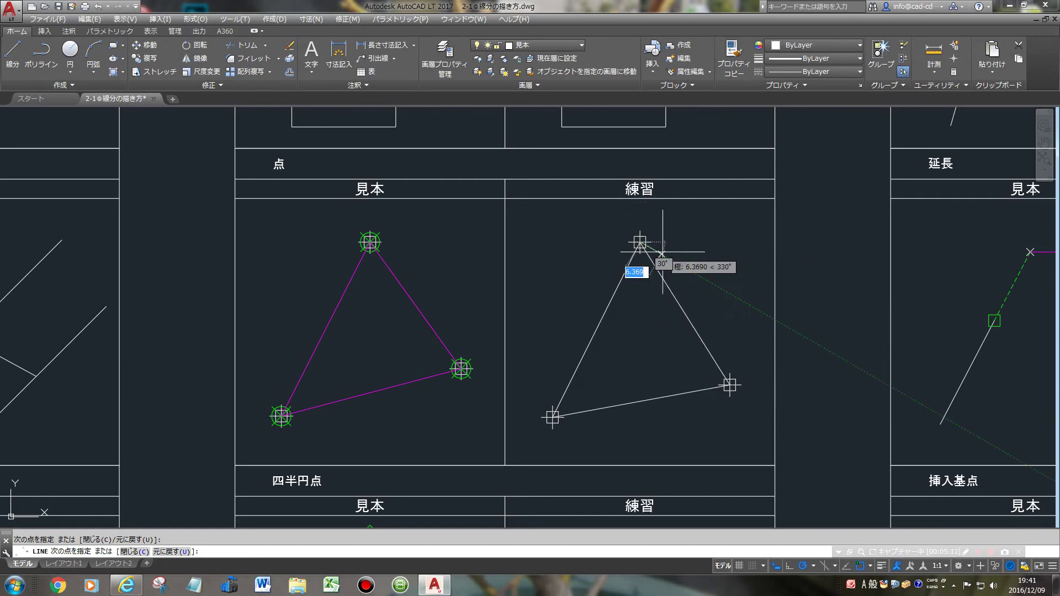
{"action": "key", "text": "Return"}
{"action": "middle_click_drag", "start_coordinate": [642, 398], "coordinate": [610, 140]}
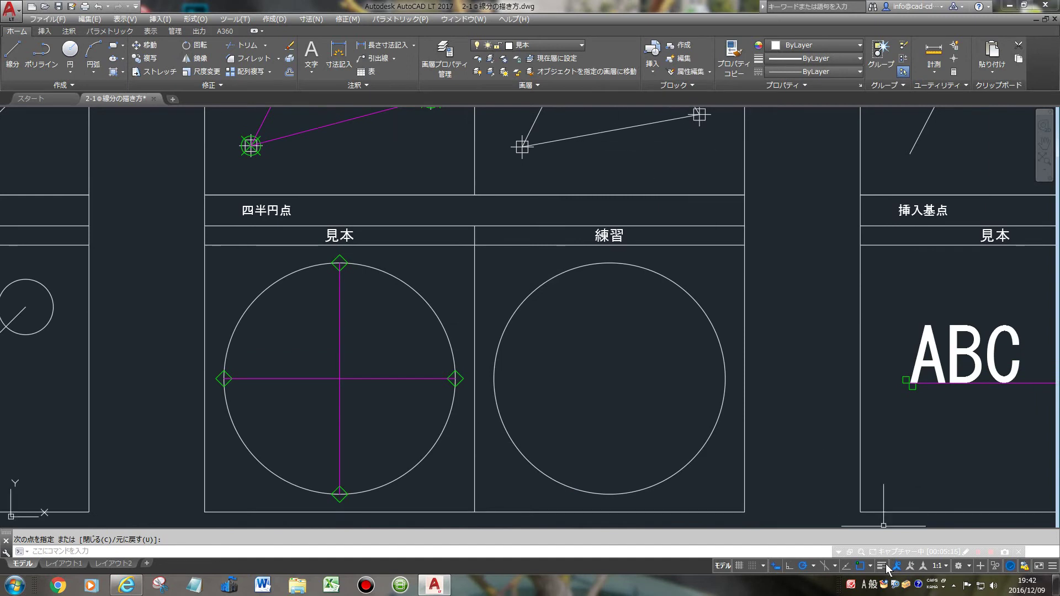
Change object snap from Point to Quadrant only.
{"action": "left_click", "coordinate": [870, 566]}
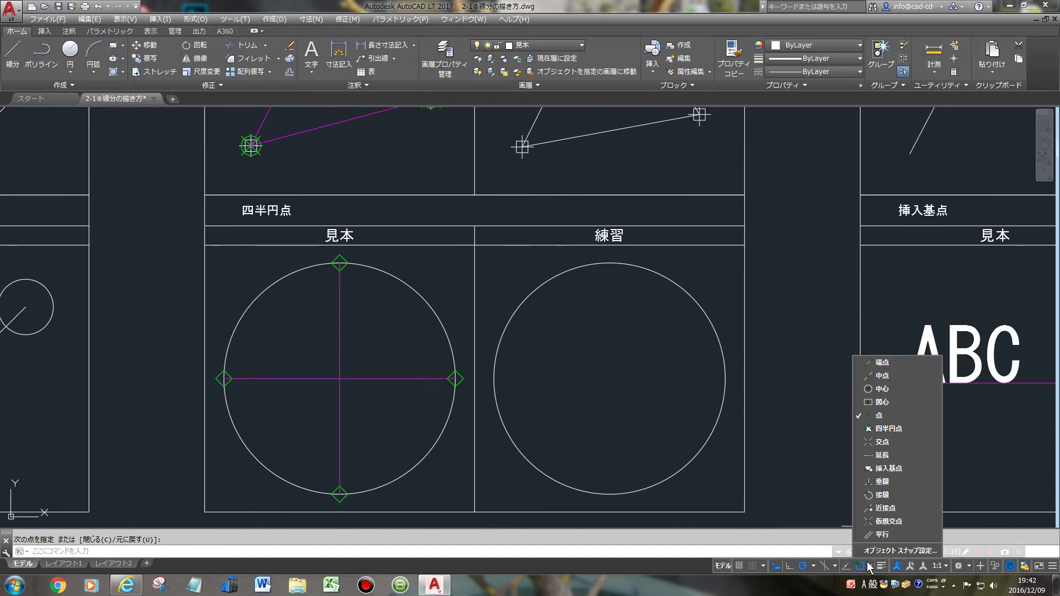
{"action": "left_click", "coordinate": [895, 414]}
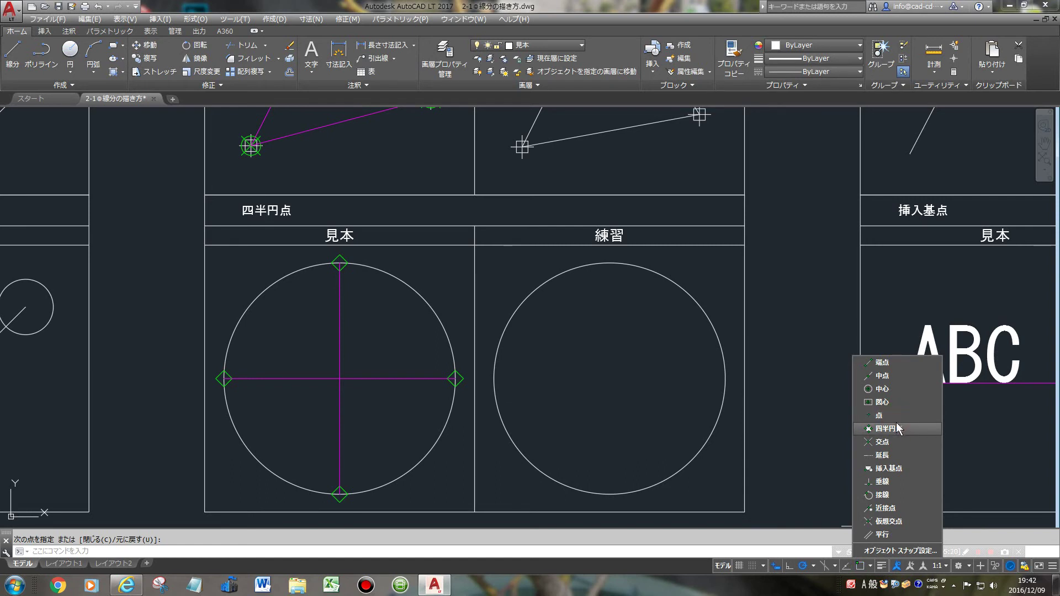
{"action": "left_click", "coordinate": [830, 417]}
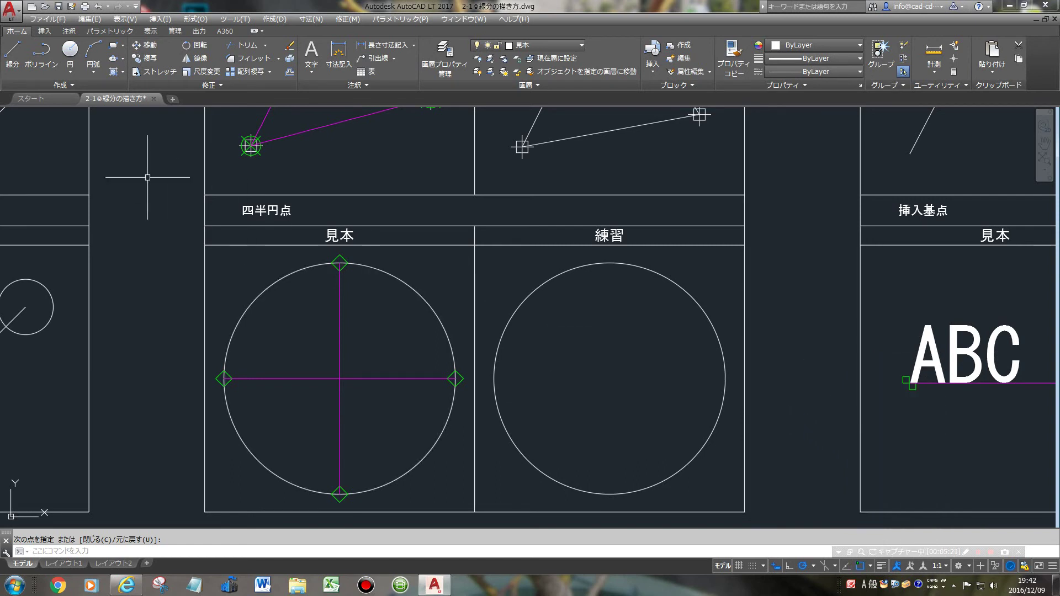
Draw vertical and horizontal lines across the 四半円点 circle between opposite quadrants.
{"action": "left_click", "coordinate": [12, 55]}
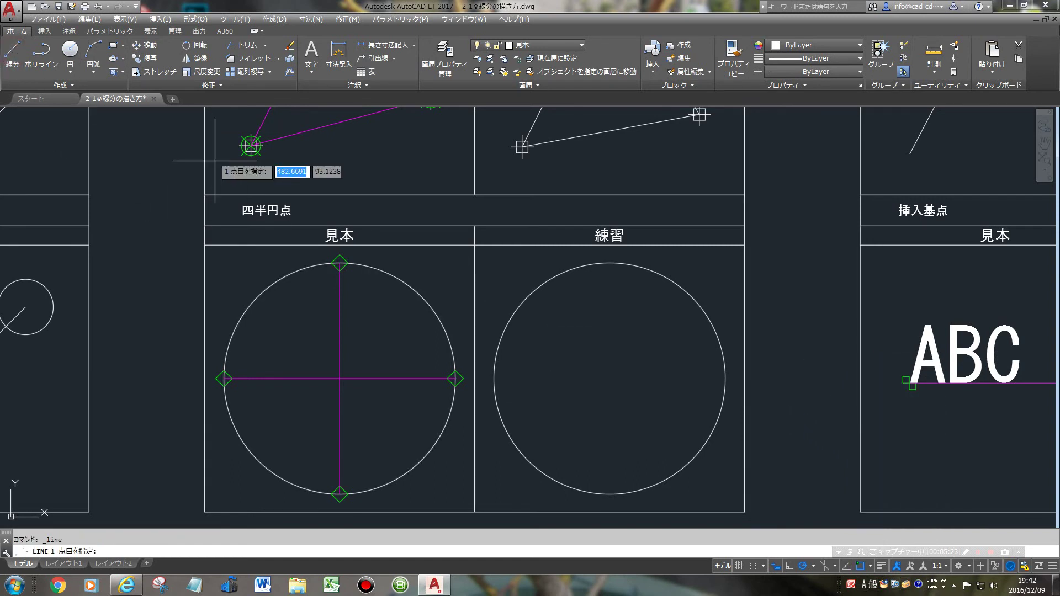
{"action": "left_click", "coordinate": [613, 263]}
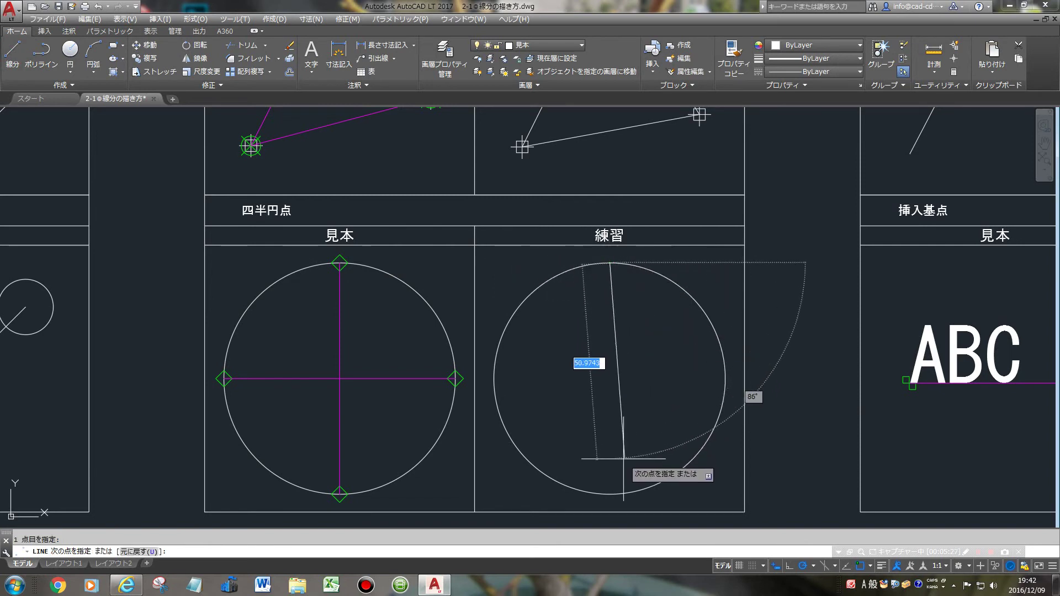
{"action": "left_click", "coordinate": [610, 493]}
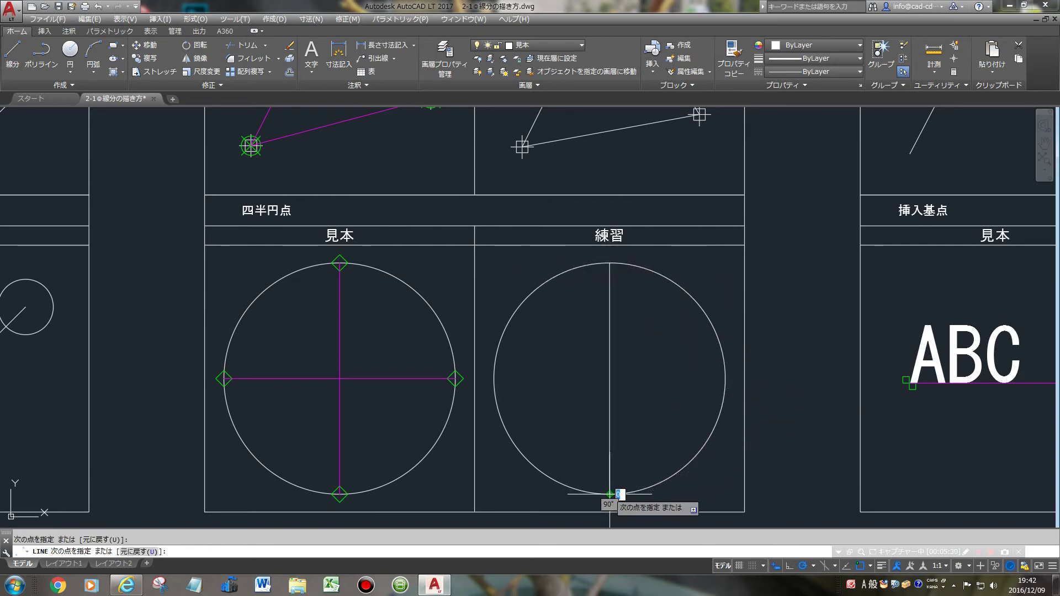
{"action": "key", "text": "Return"}
{"action": "key", "text": "Return"}
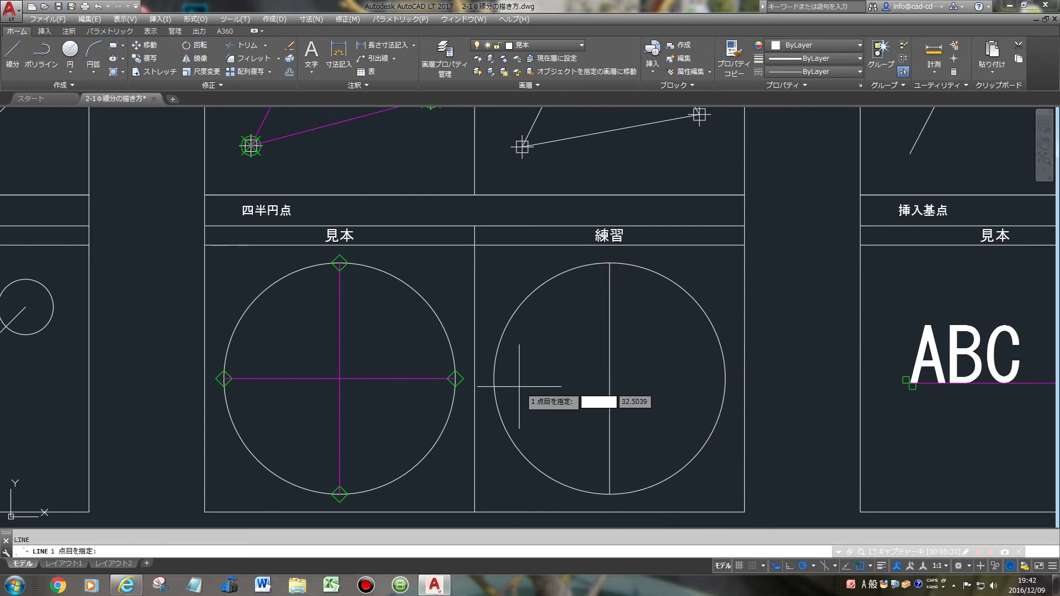
{"action": "left_click", "coordinate": [495, 379]}
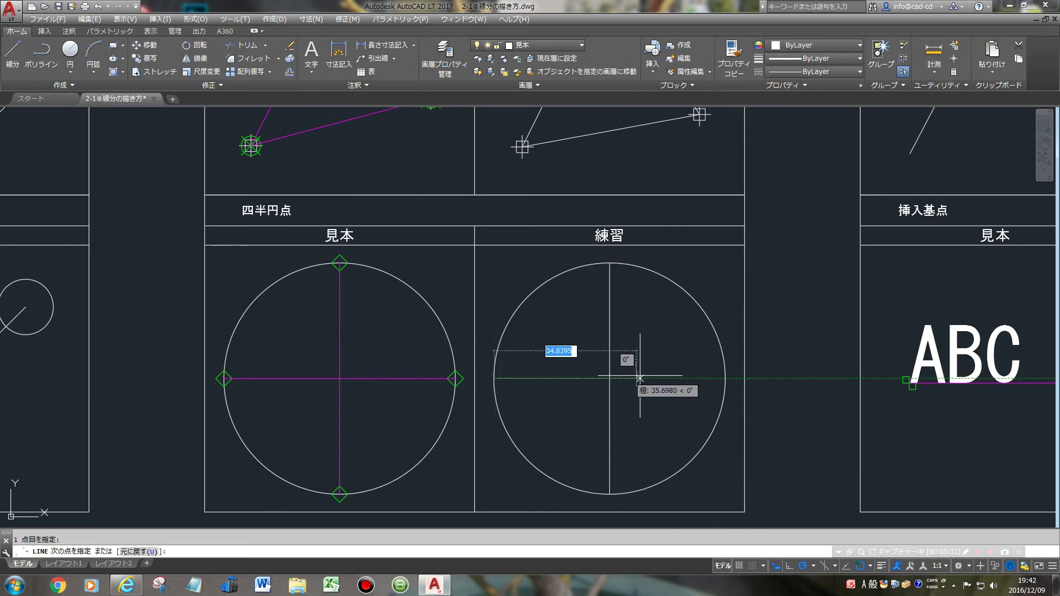
{"action": "left_click", "coordinate": [724, 379]}
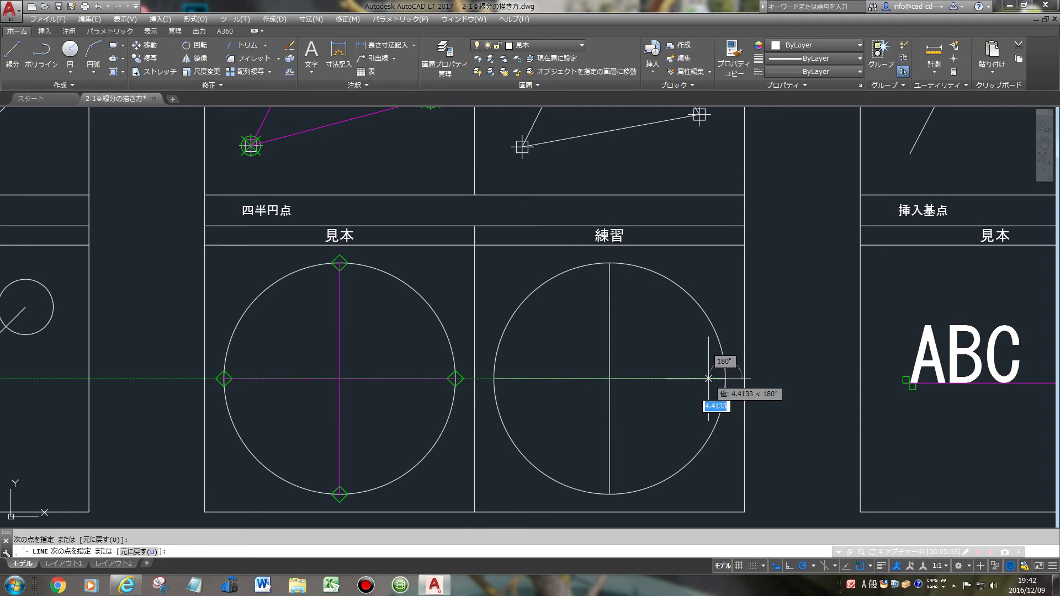
{"action": "key", "text": "Return"}
{"action": "scroll", "coordinate": [703, 379], "scroll_direction": "down", "scroll_amount": 2}
Bring the 交点 panel into view and switch object snap to Intersection.
{"action": "middle_click_drag", "start_coordinate": [967, 138], "coordinate": [657, 387]}
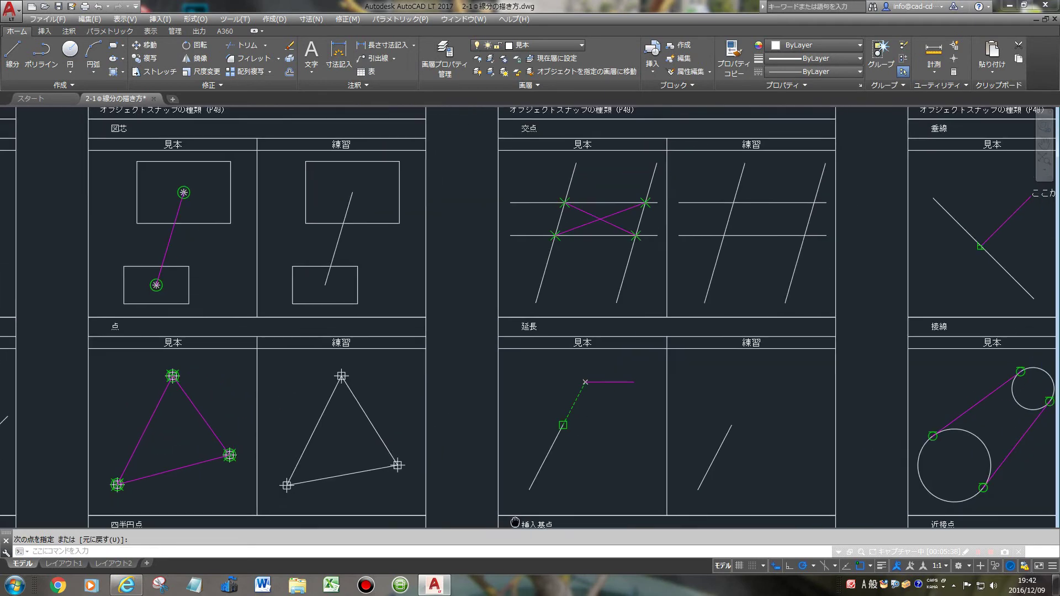
{"action": "scroll", "coordinate": [728, 195], "scroll_direction": "up", "scroll_amount": 2}
{"action": "middle_click_drag", "start_coordinate": [728, 195], "coordinate": [593, 295]}
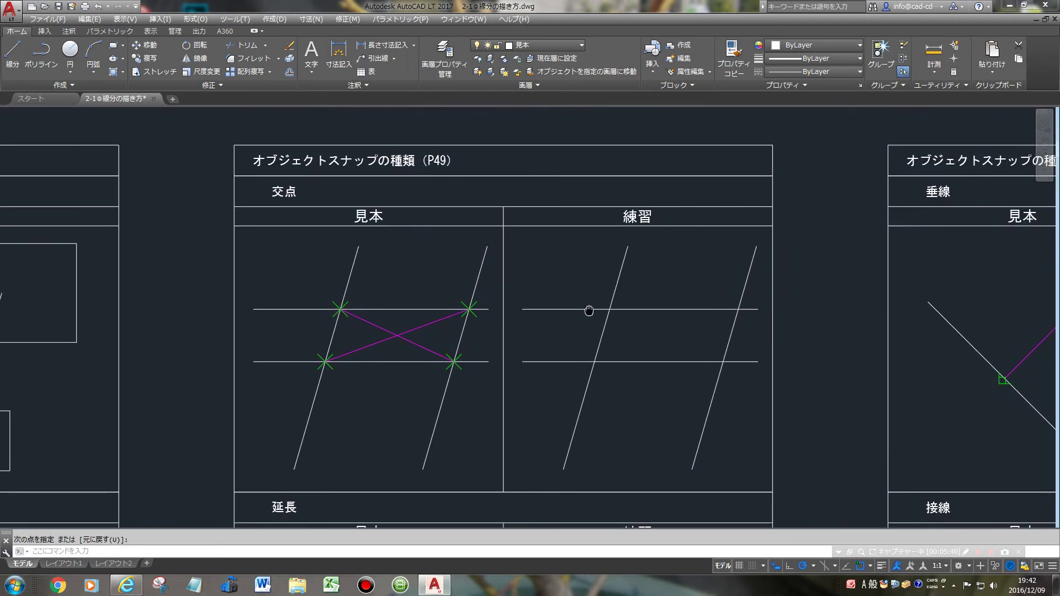
{"action": "right_click", "coordinate": [860, 564]}
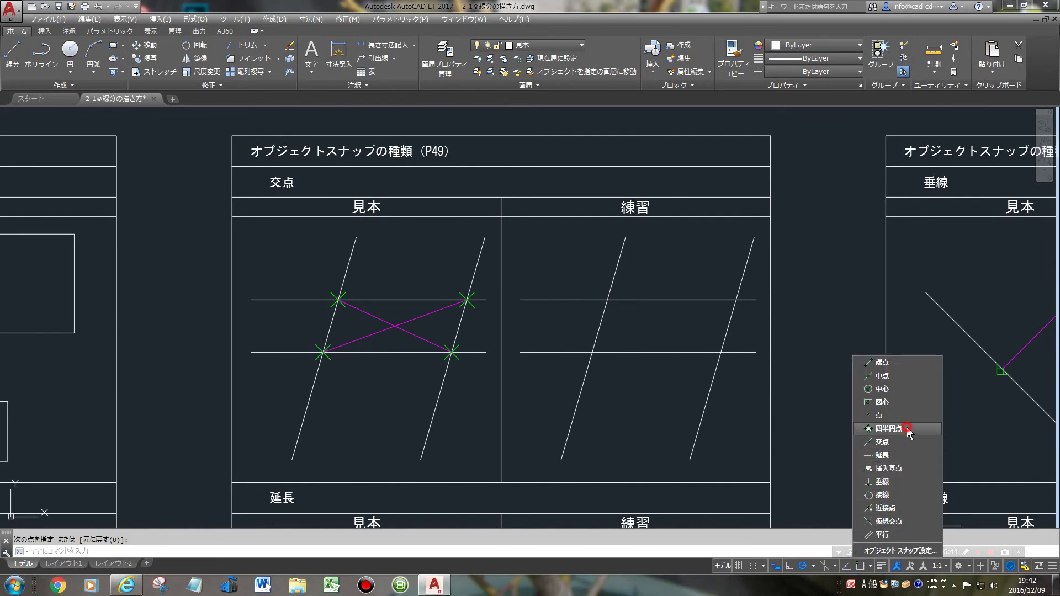
{"action": "left_click", "coordinate": [848, 442]}
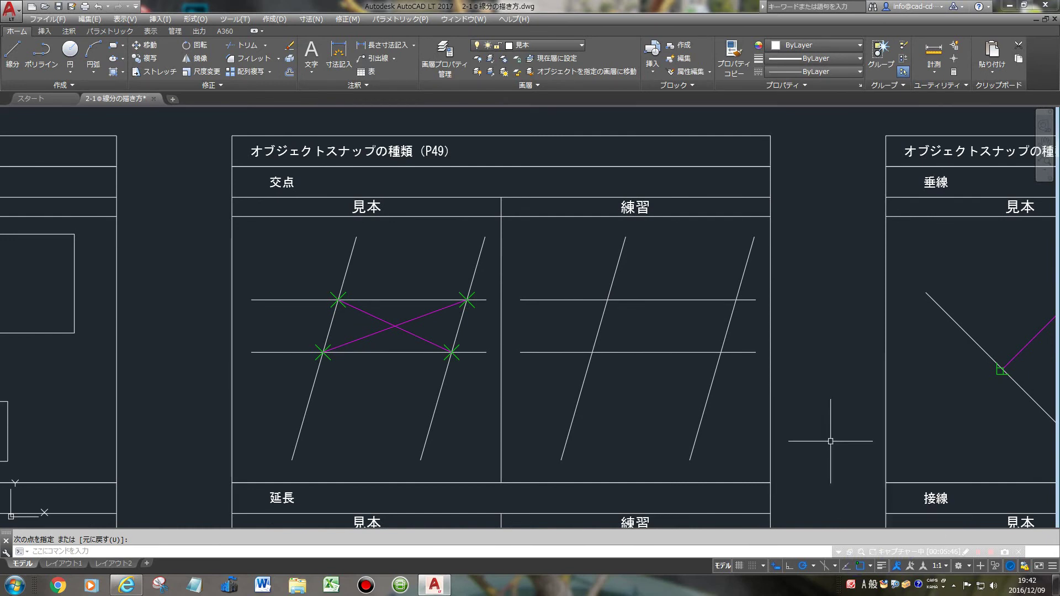
Draw two crossing lines joining opposite intersections of the parallel lines.
{"action": "left_click", "coordinate": [11, 53]}
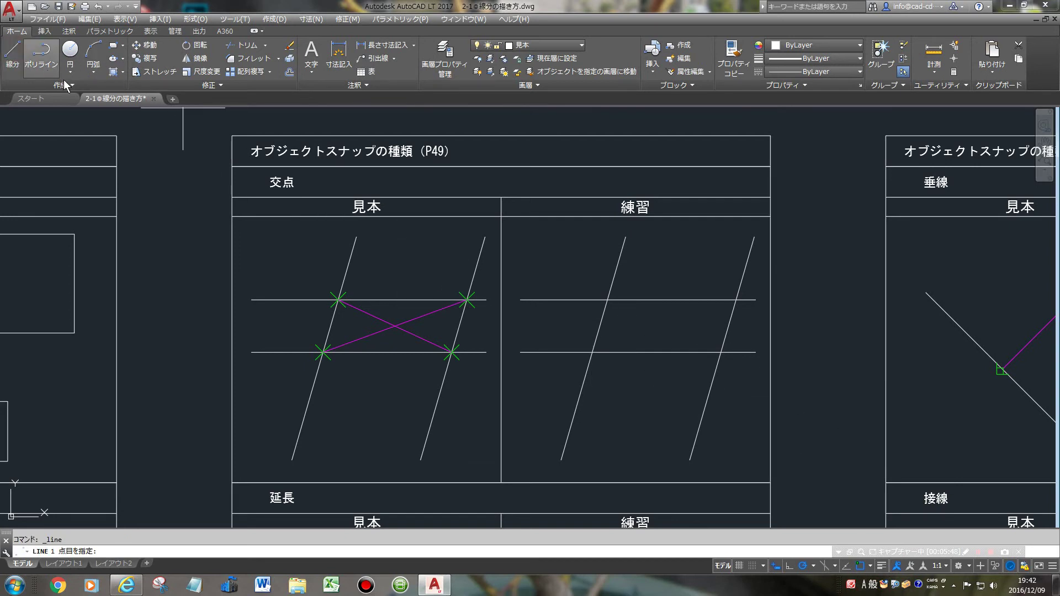
{"action": "left_click", "coordinate": [608, 300]}
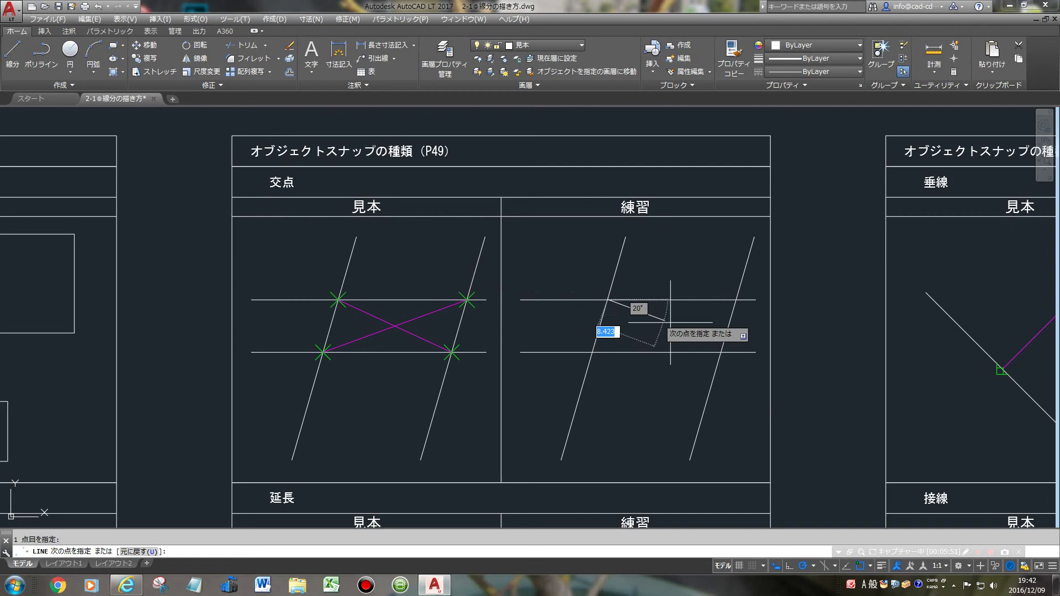
{"action": "left_click", "coordinate": [721, 351]}
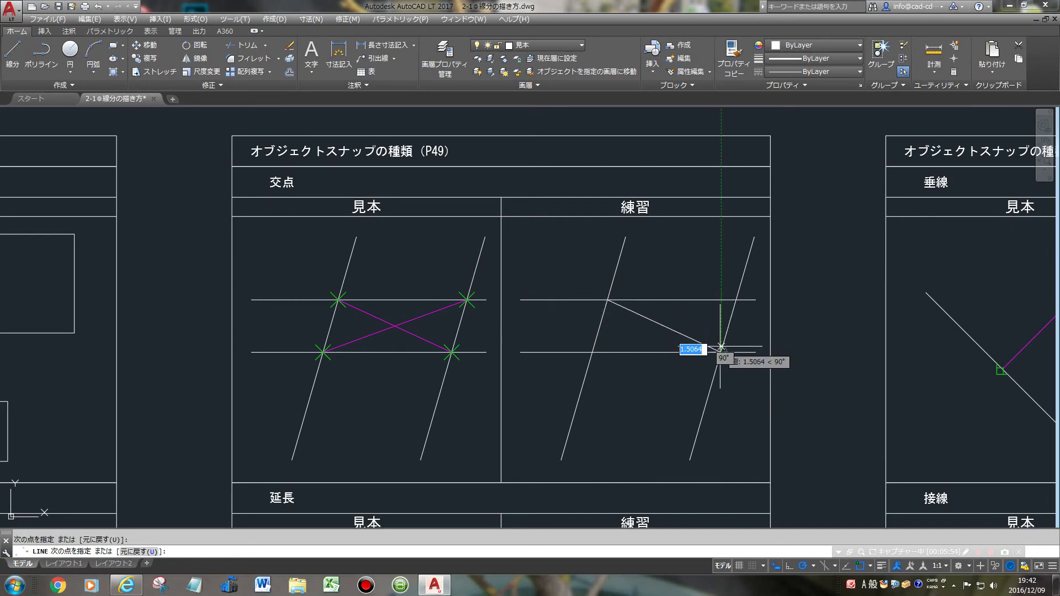
{"action": "key", "text": "Return"}
{"action": "key", "text": "Return"}
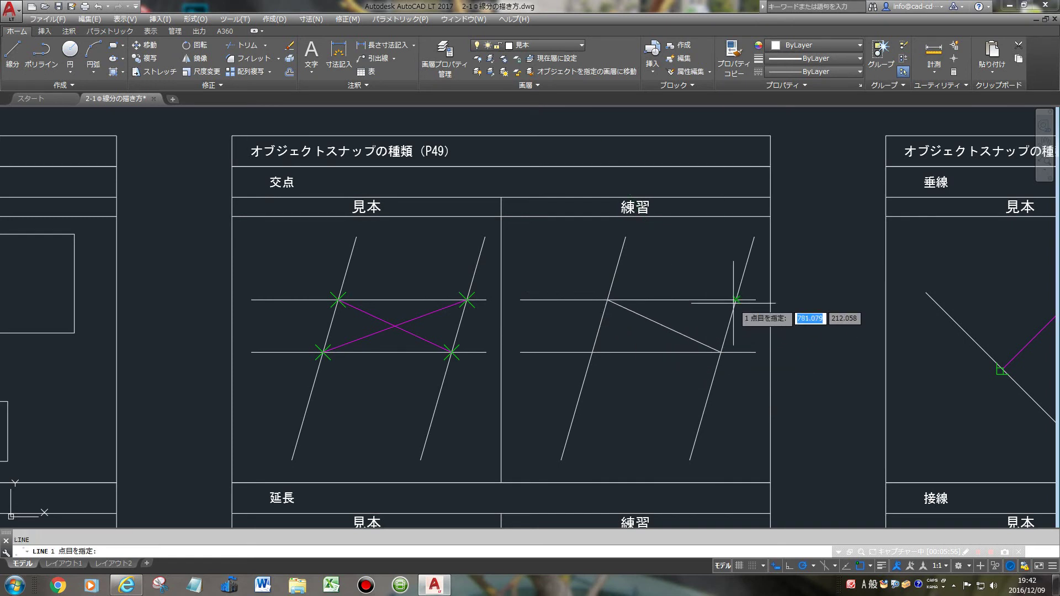
{"action": "left_click", "coordinate": [737, 300]}
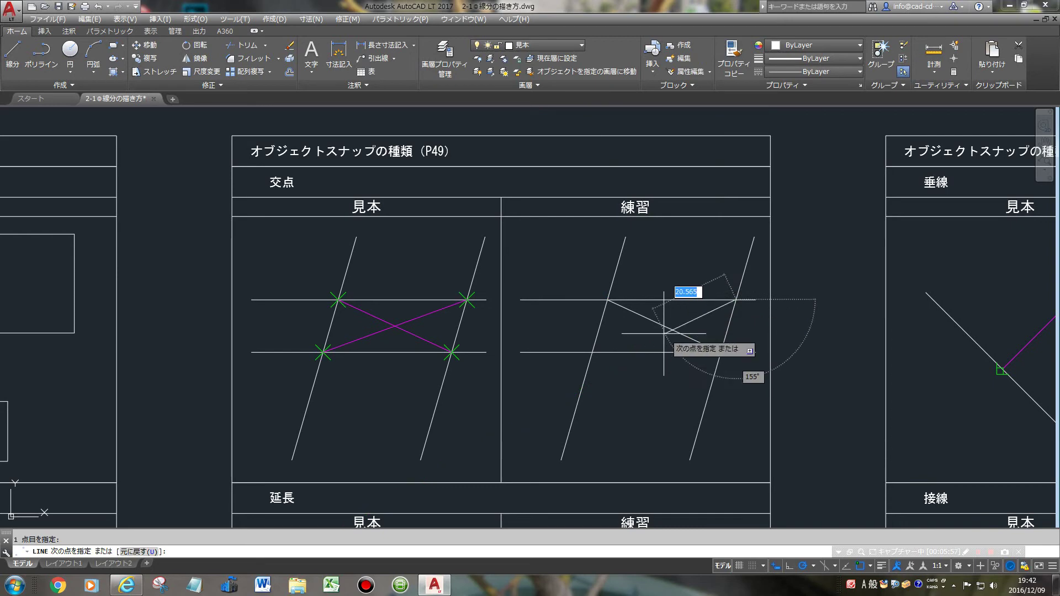
{"action": "left_click", "coordinate": [594, 352]}
{"action": "key", "text": "Return"}
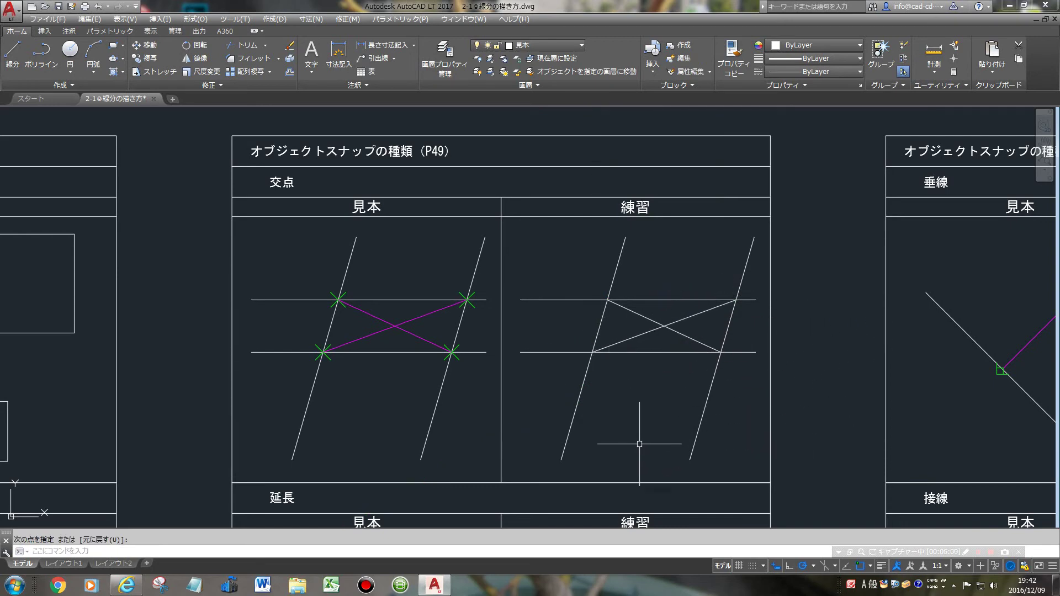
{"action": "middle_click_drag", "start_coordinate": [640, 444], "coordinate": [634, 116]}
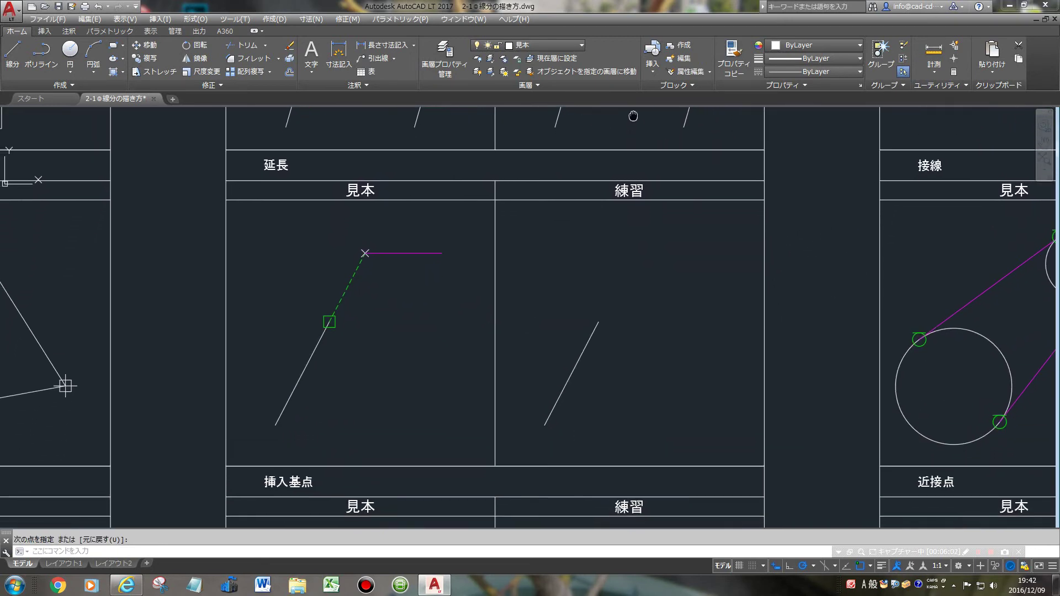
{"action": "right_click", "coordinate": [864, 567]}
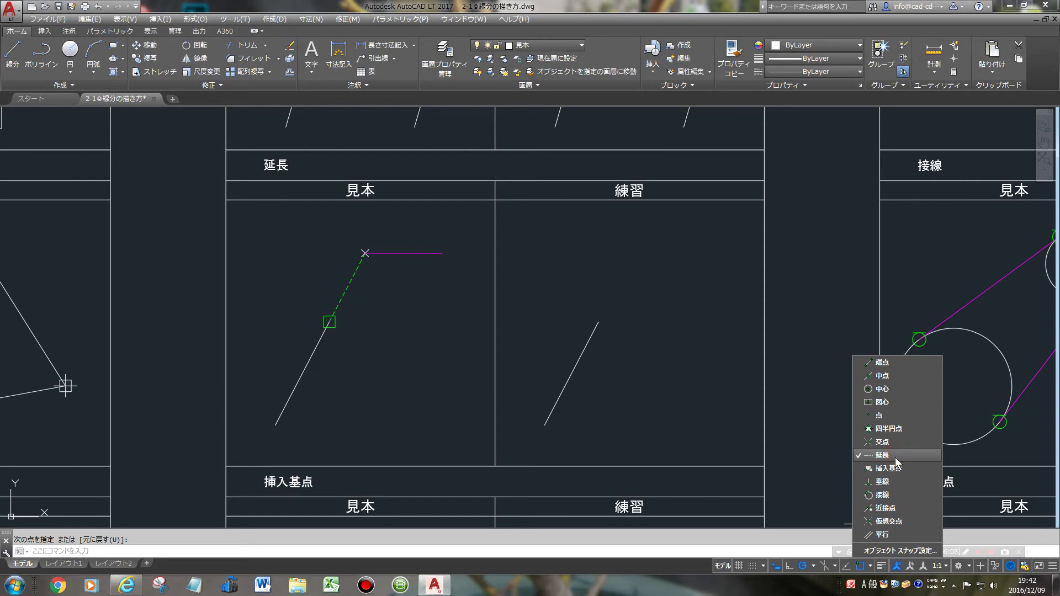
With Extension snap, draw a horizontal line starting on the diagonal's extension path.
{"action": "left_click", "coordinate": [836, 453]}
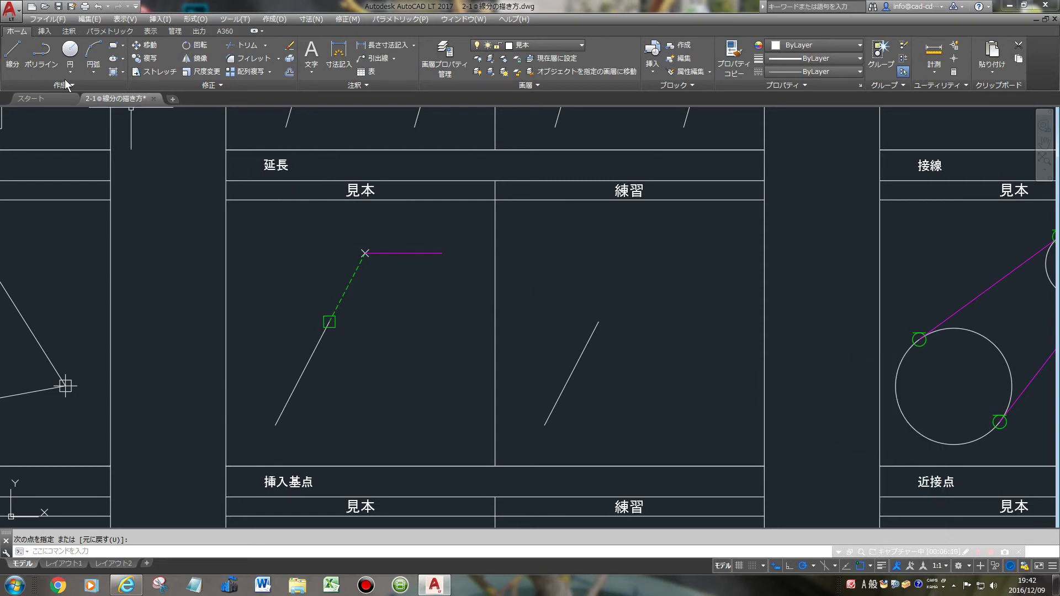
{"action": "left_click", "coordinate": [12, 55]}
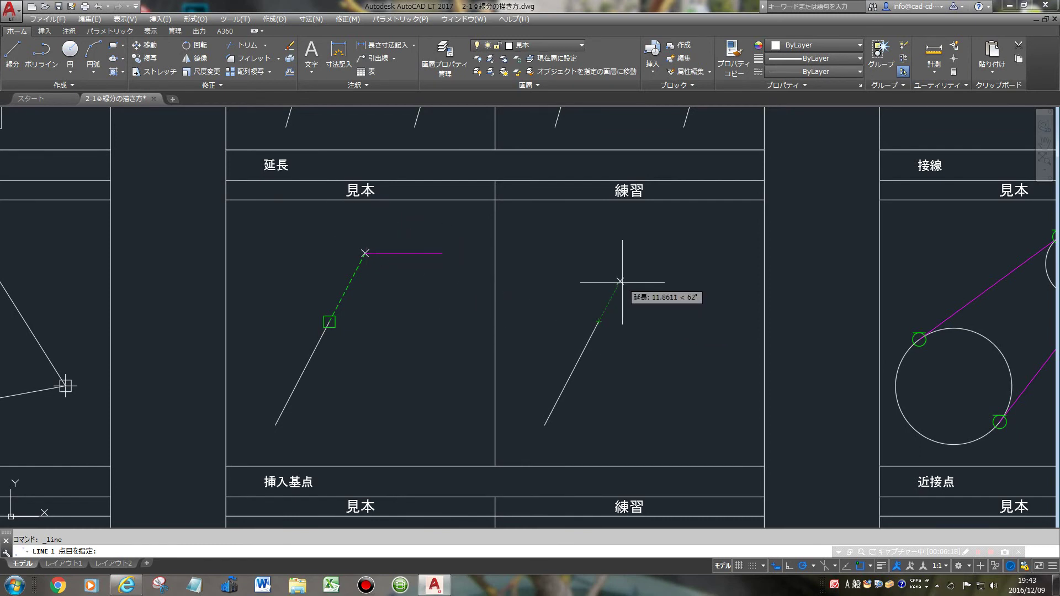
{"action": "left_click", "coordinate": [633, 256]}
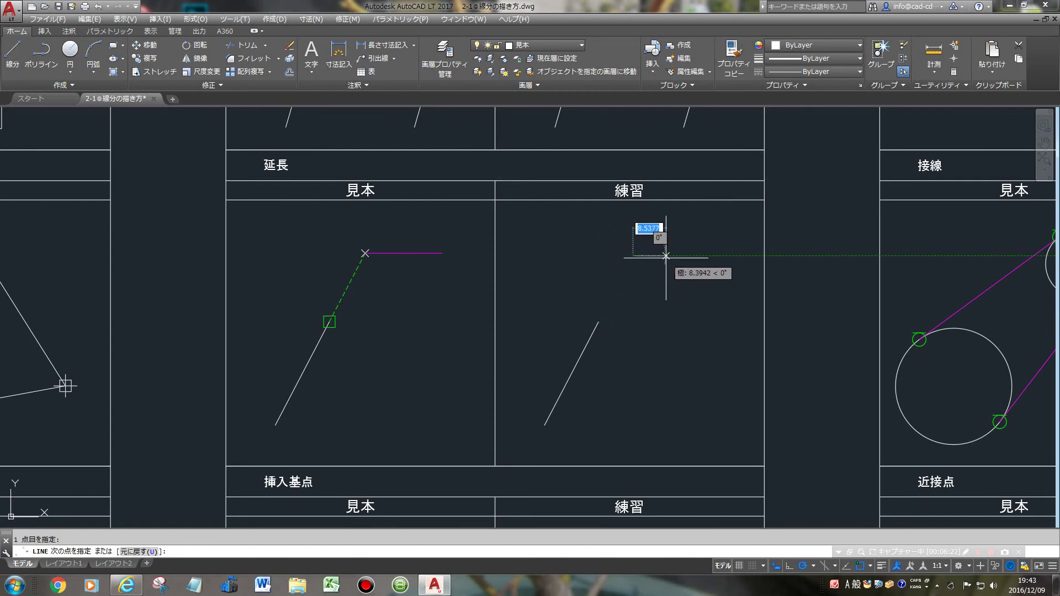
{"action": "left_click", "coordinate": [705, 256]}
{"action": "key", "text": "Return"}
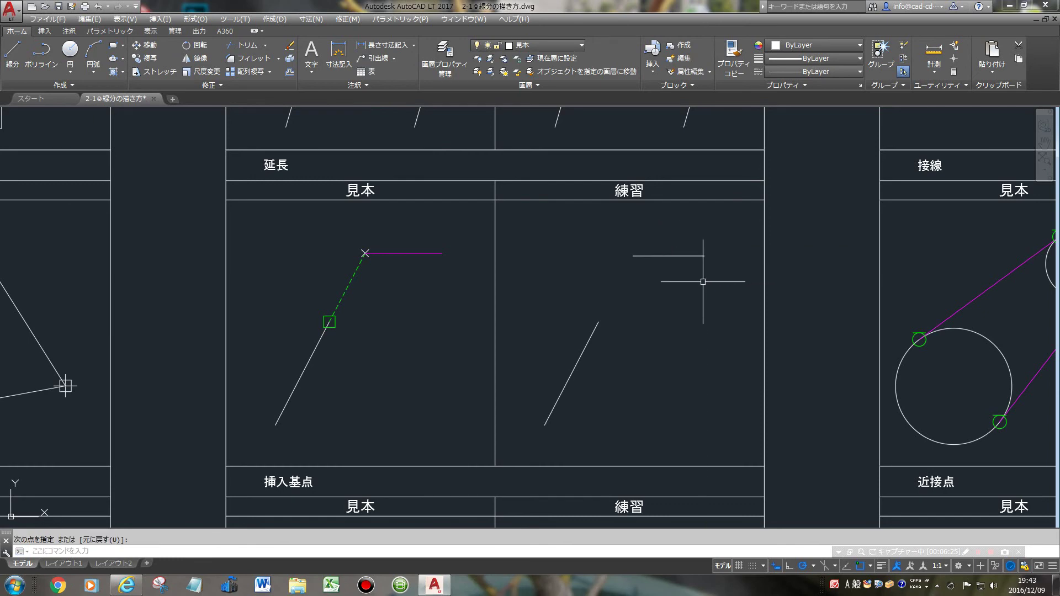
Using Insertion snap, draw a horizontal line from the ABC text's insertion point.
{"action": "mouse_move", "coordinate": [688, 440]}
{"action": "middle_mouse_down"}
{"action": "mouse_move", "coordinate": [691, 201]}
{"action": "mouse_move", "coordinate": [711, 113]}
{"action": "middle_mouse_up"}
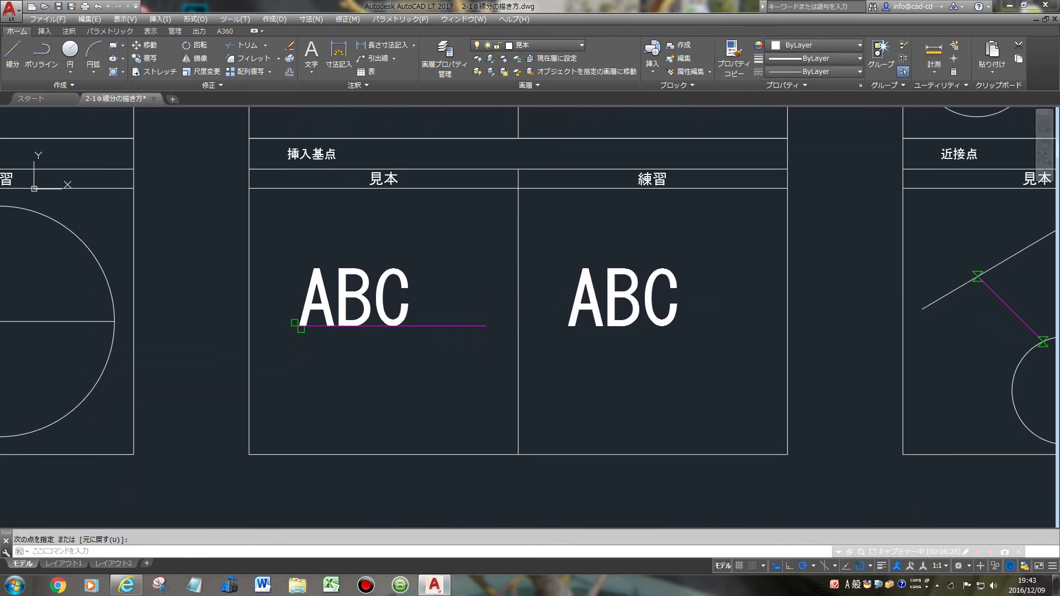
{"action": "left_click", "coordinate": [866, 564]}
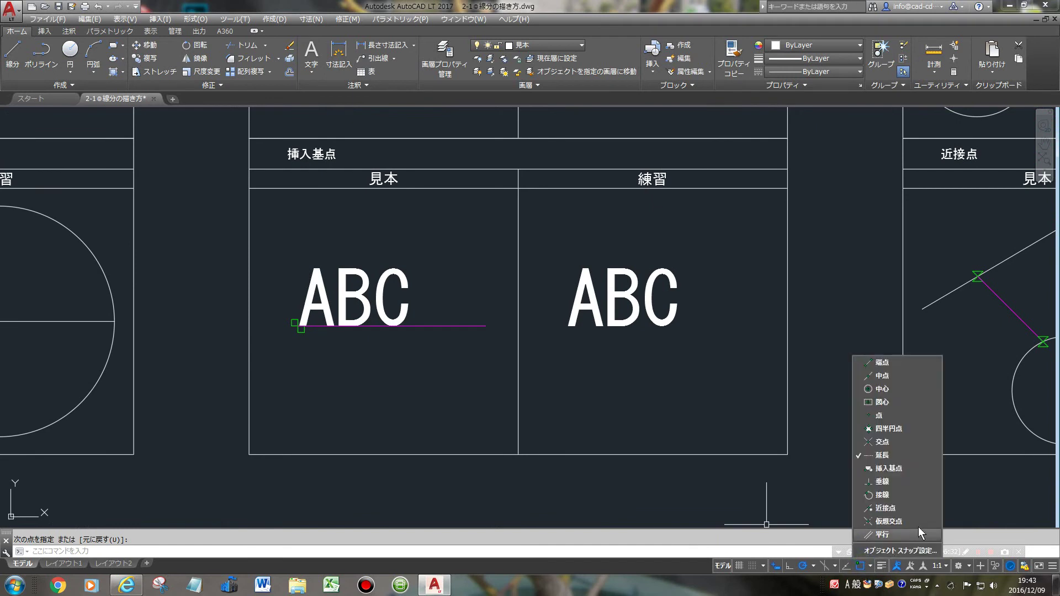
{"action": "left_click", "coordinate": [917, 457]}
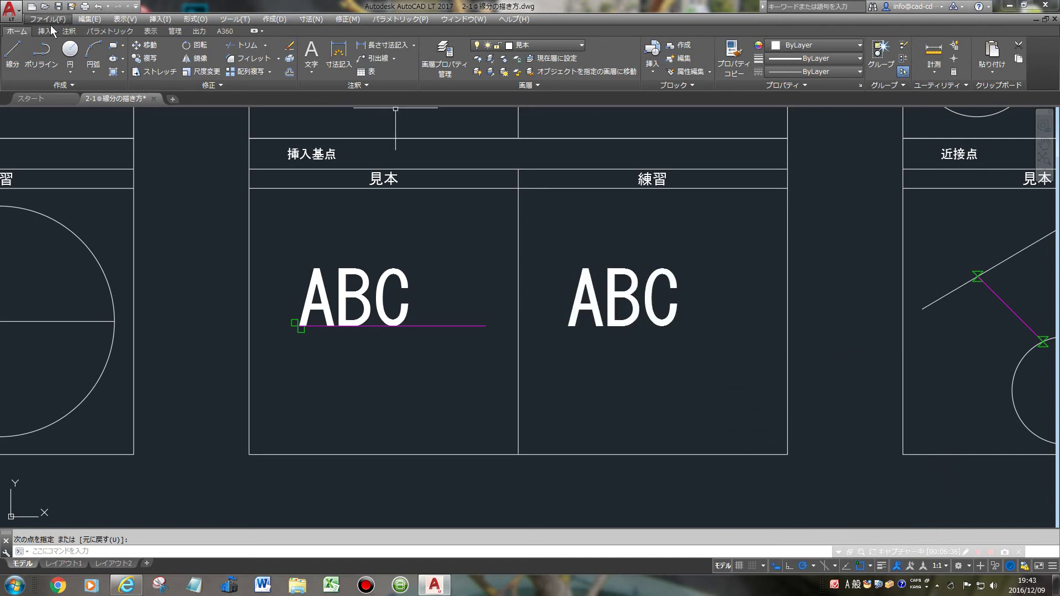
{"action": "left_click", "coordinate": [12, 53]}
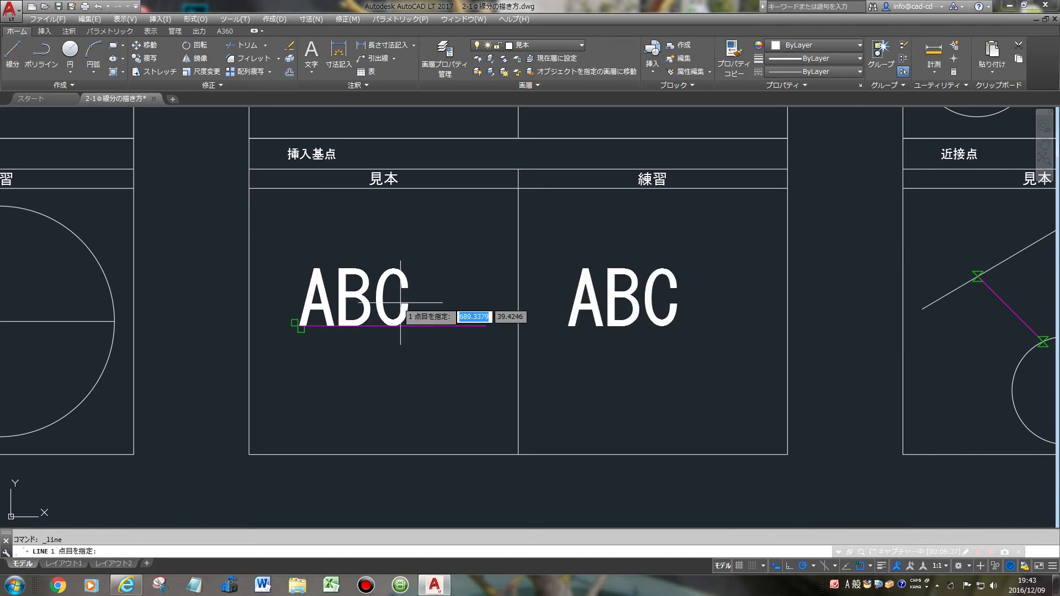
{"action": "left_click", "coordinate": [569, 326]}
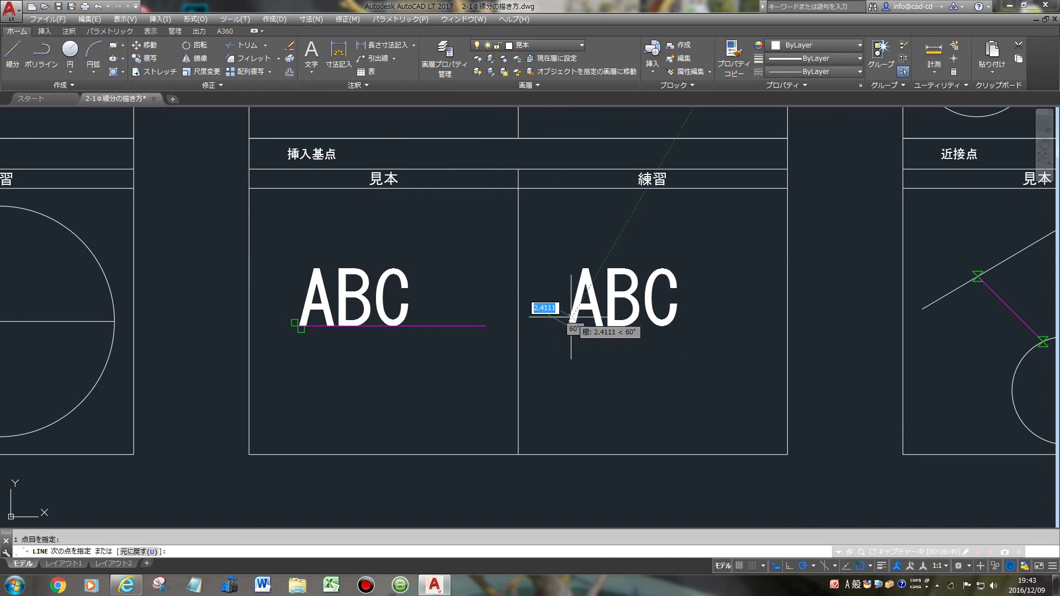
{"action": "left_click", "coordinate": [730, 327]}
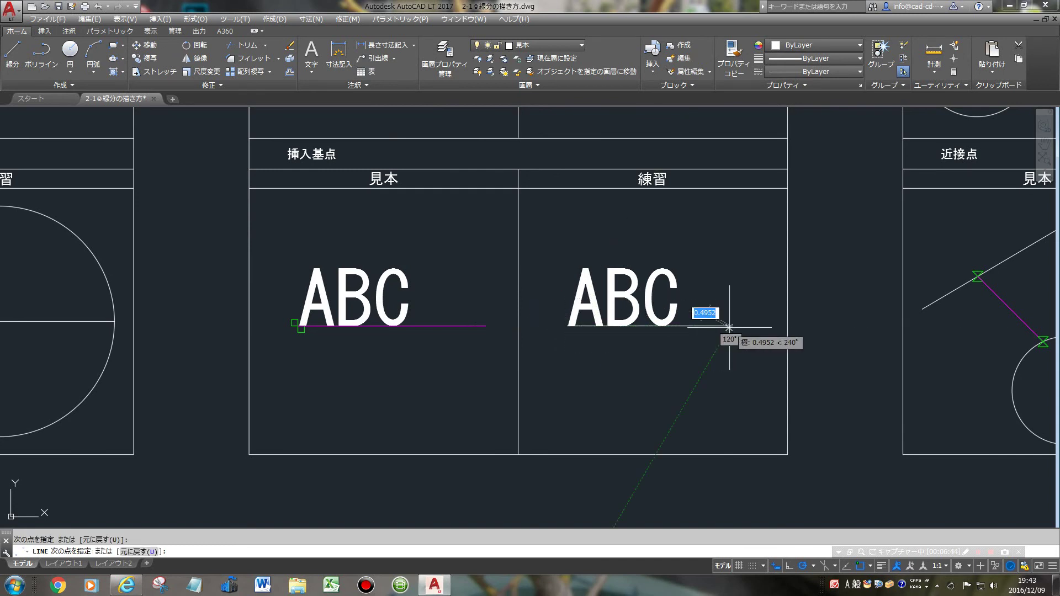
{"action": "key", "text": "Return"}
{"action": "scroll", "coordinate": [819, 239], "scroll_direction": "down", "scroll_amount": 2}
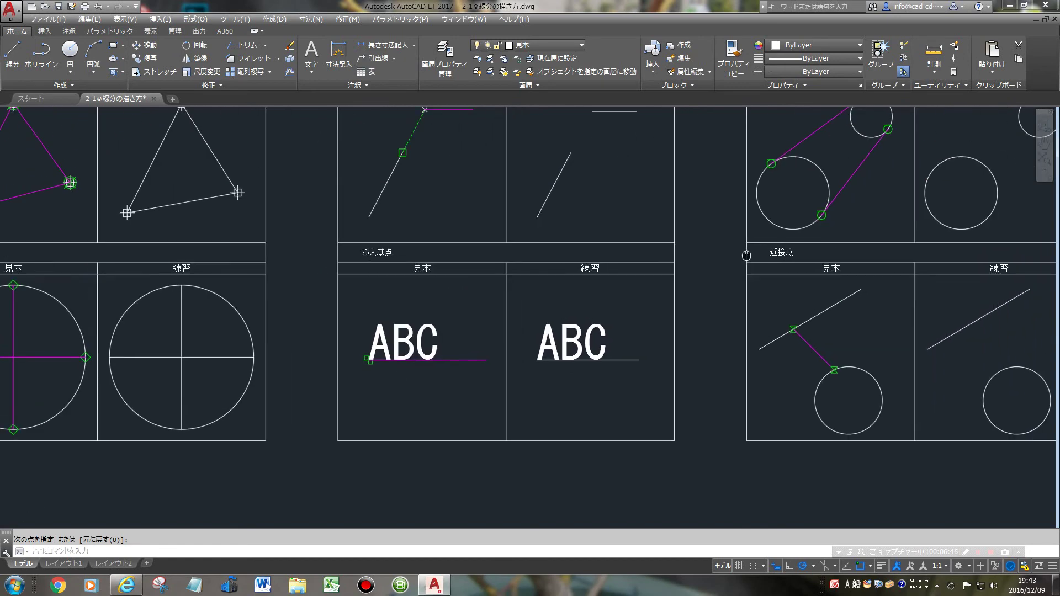
In the 垂線 panel, drop Insertion snap and draw a line from ここから perpendicular to the diagonal.
{"action": "middle_click_drag", "start_coordinate": [864, 203], "coordinate": [527, 480]}
{"action": "mouse_move", "coordinate": [732, 225]}
{"action": "middle_mouse_down"}
{"action": "mouse_move", "coordinate": [595, 354]}
{"action": "mouse_move", "coordinate": [603, 347]}
{"action": "middle_mouse_up"}
{"action": "scroll", "coordinate": [624, 325], "scroll_direction": "up", "scroll_amount": 2}
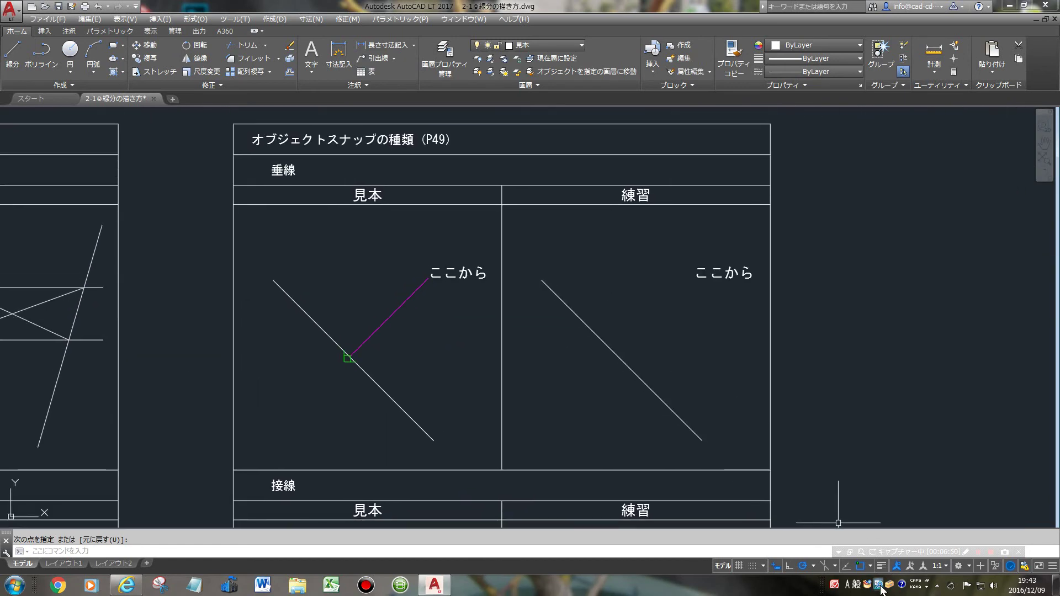
{"action": "left_click", "coordinate": [866, 565]}
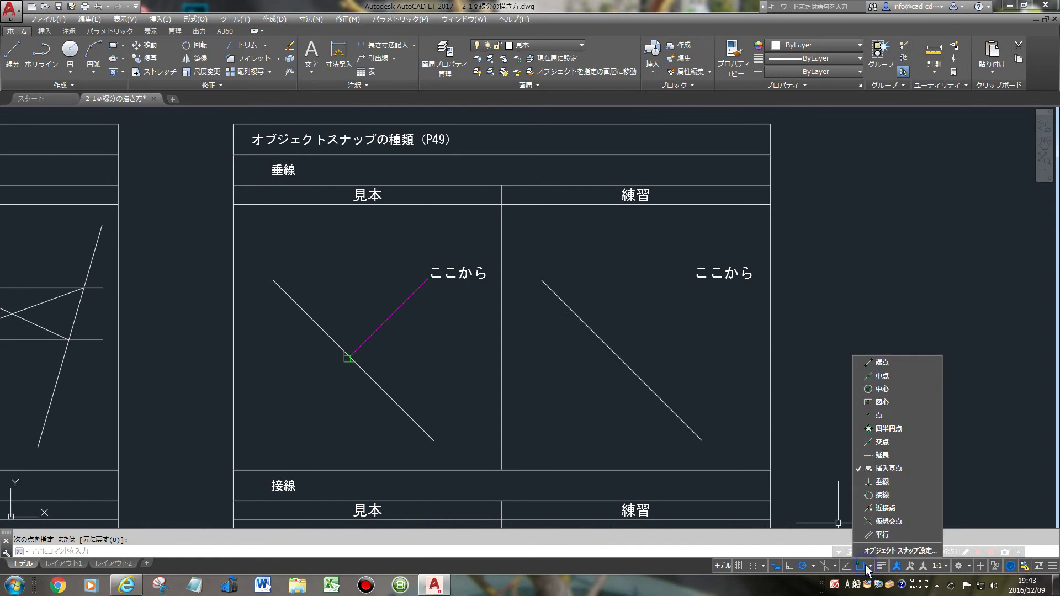
{"action": "left_click", "coordinate": [903, 479]}
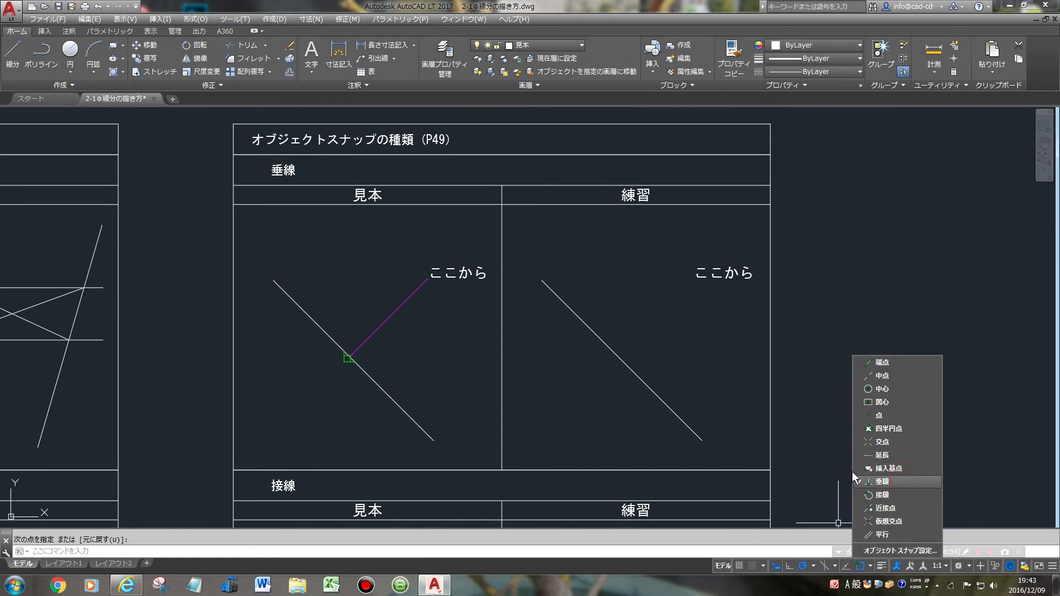
{"action": "left_click", "coordinate": [11, 54]}
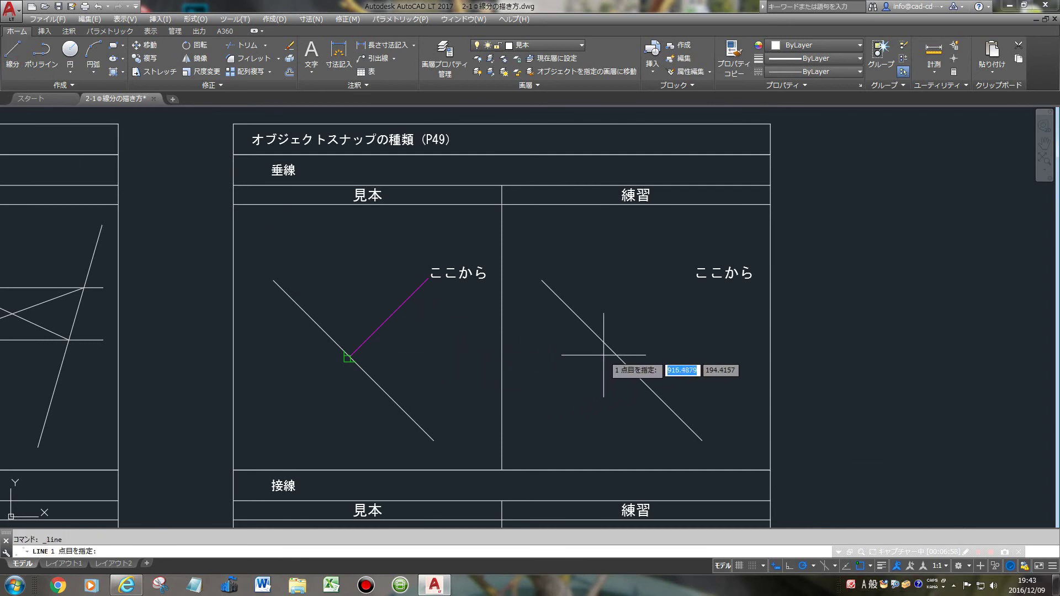
{"action": "left_click", "coordinate": [694, 285]}
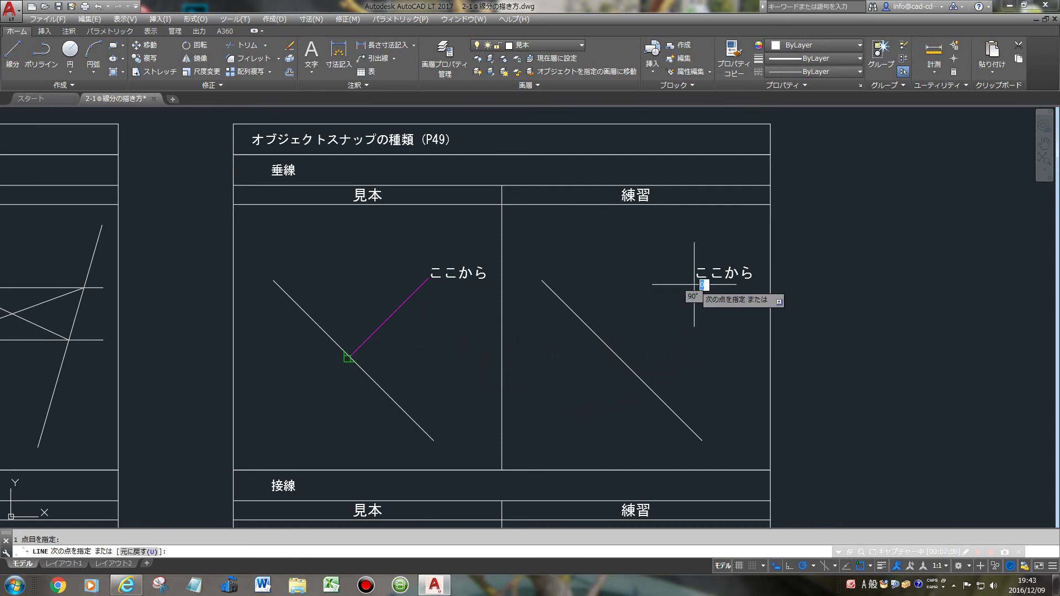
{"action": "left_click", "coordinate": [614, 354]}
{"action": "key", "text": "Return"}
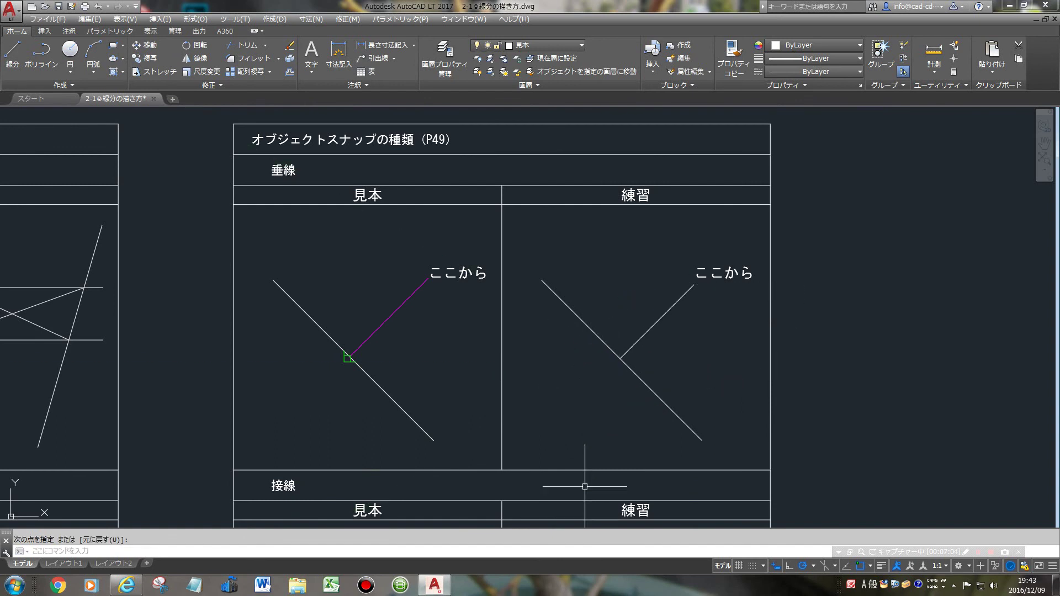
{"action": "mouse_move", "coordinate": [585, 487]}
{"action": "middle_mouse_down"}
{"action": "mouse_move", "coordinate": [573, 296]}
{"action": "mouse_move", "coordinate": [583, 184]}
{"action": "middle_mouse_up"}
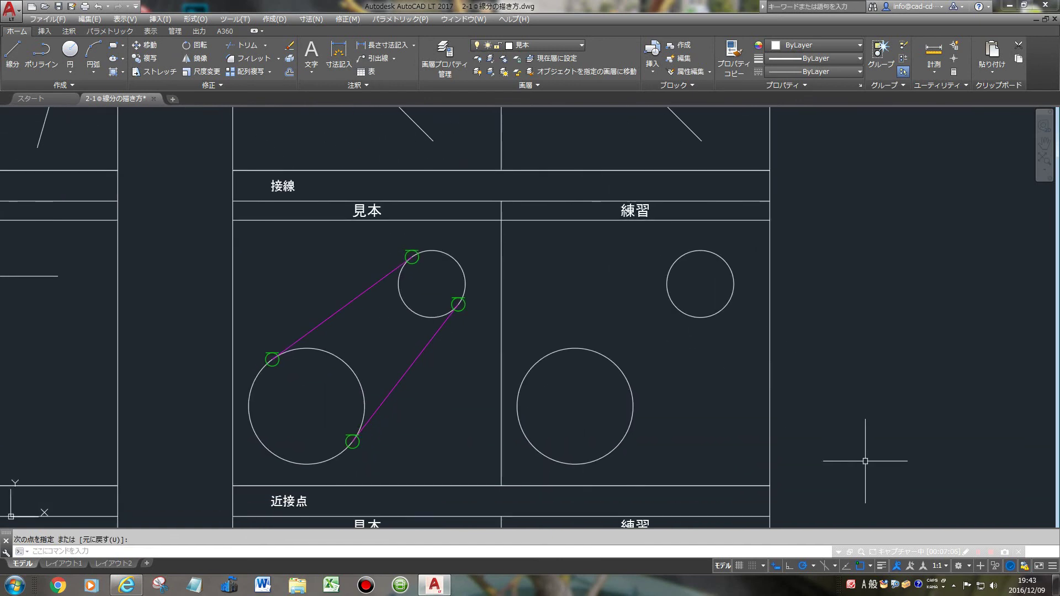
Turn off Perpendicular snap and draw two lines tangent to both circles in the 接線 panel.
{"action": "left_click", "coordinate": [864, 568]}
{"action": "left_click", "coordinate": [901, 482]}
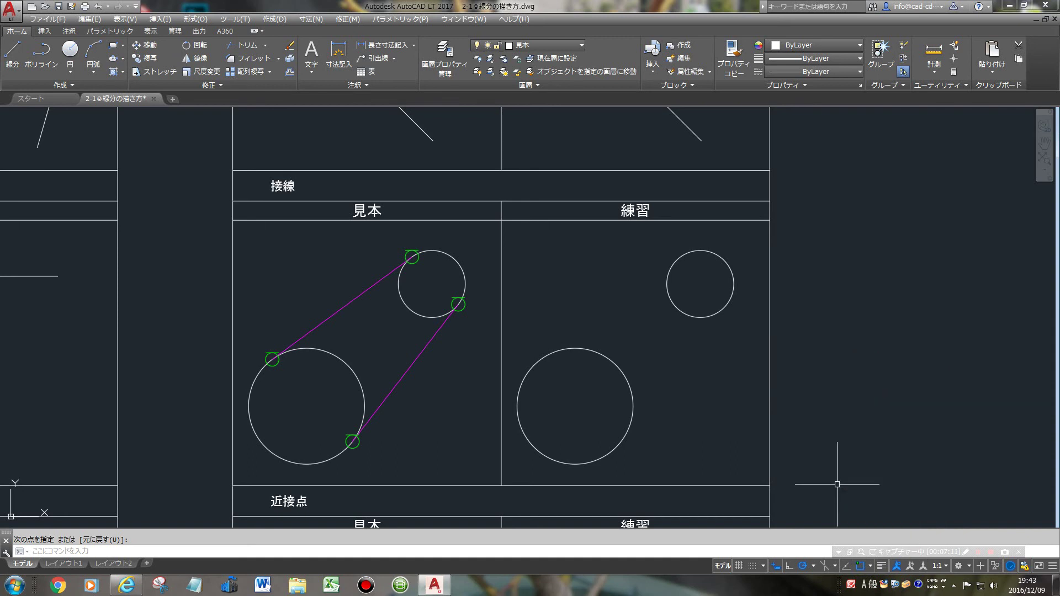
{"action": "left_click", "coordinate": [12, 52]}
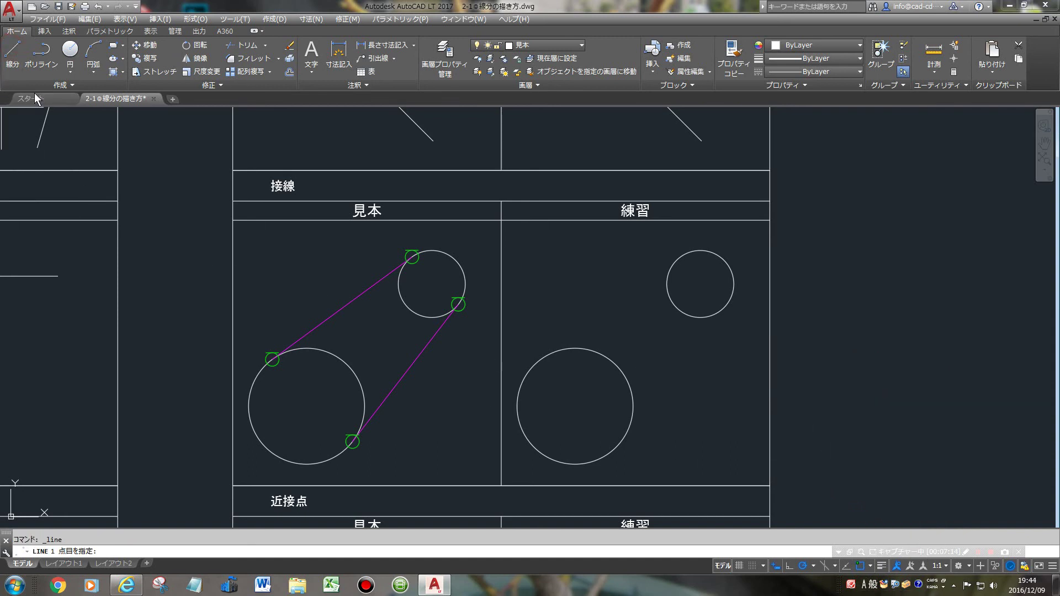
{"action": "left_click", "coordinate": [540, 358]}
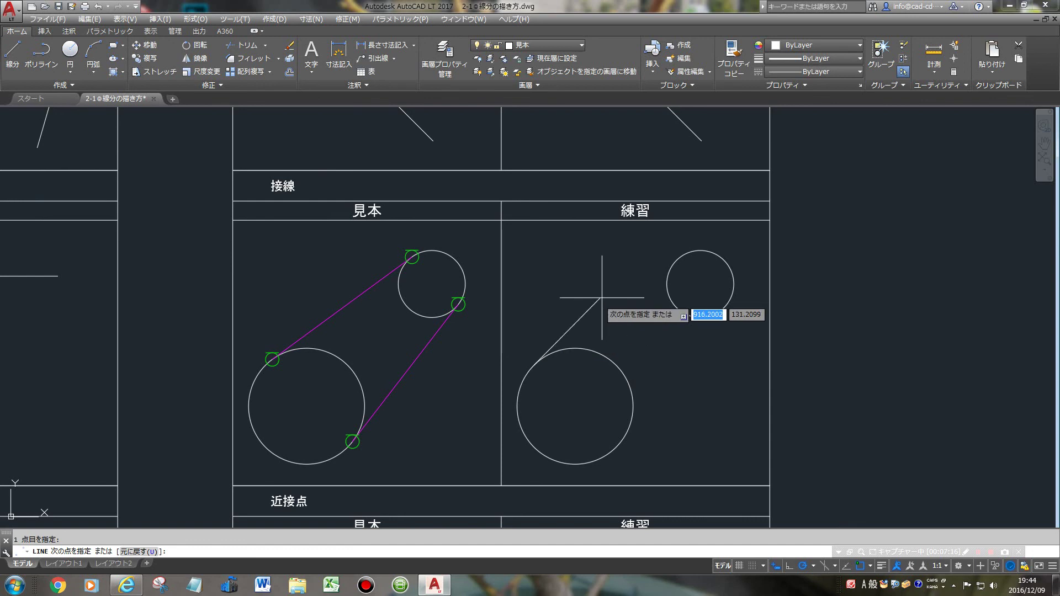
{"action": "left_click", "coordinate": [672, 275]}
{"action": "key", "text": "Return"}
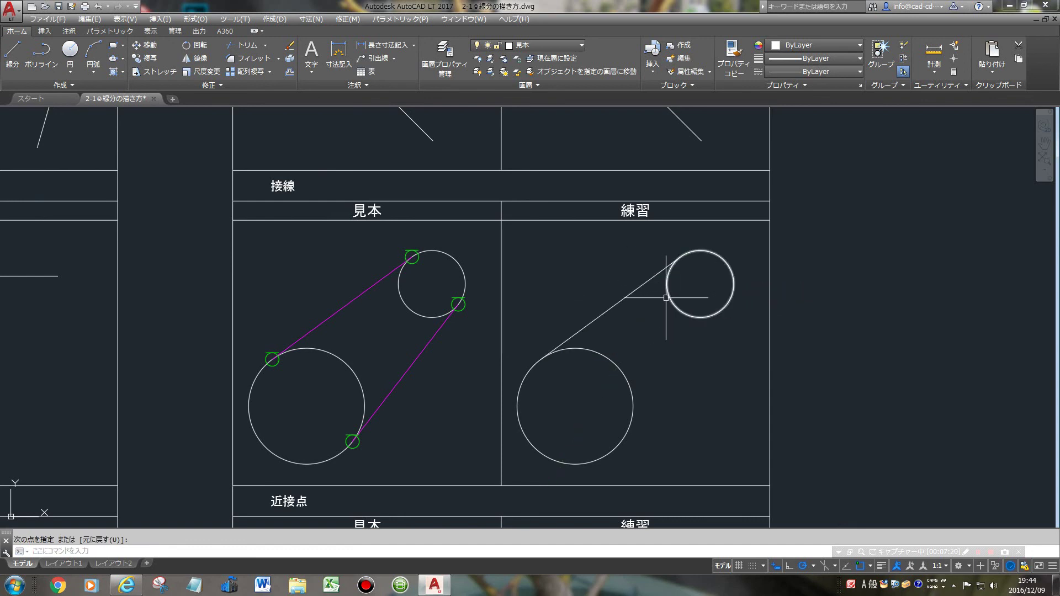
{"action": "key", "text": "Return"}
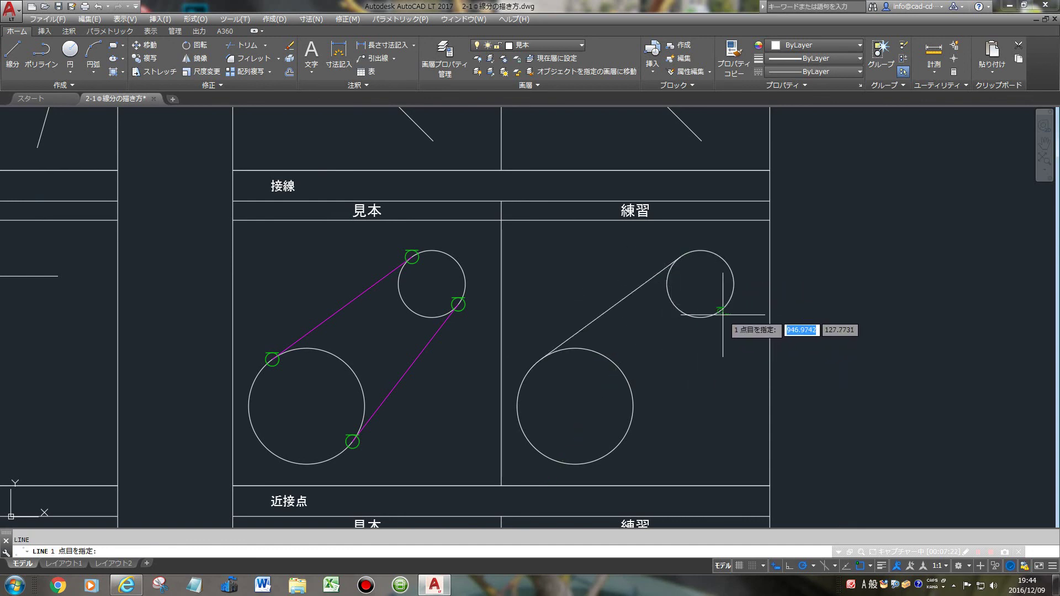
{"action": "left_click", "coordinate": [721, 310]}
{"action": "left_click", "coordinate": [634, 406]}
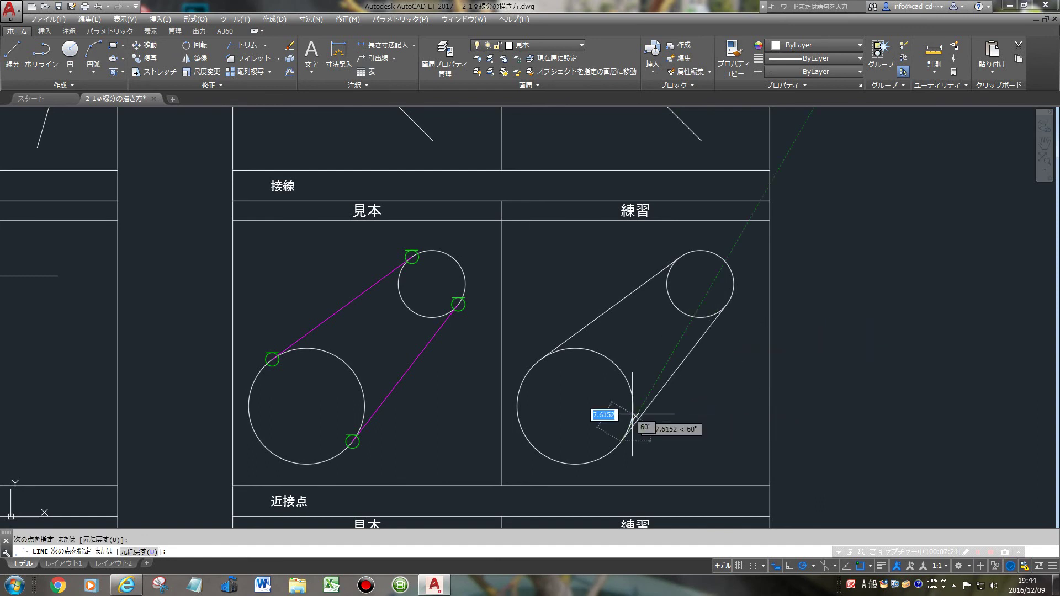
{"action": "key", "text": "Return"}
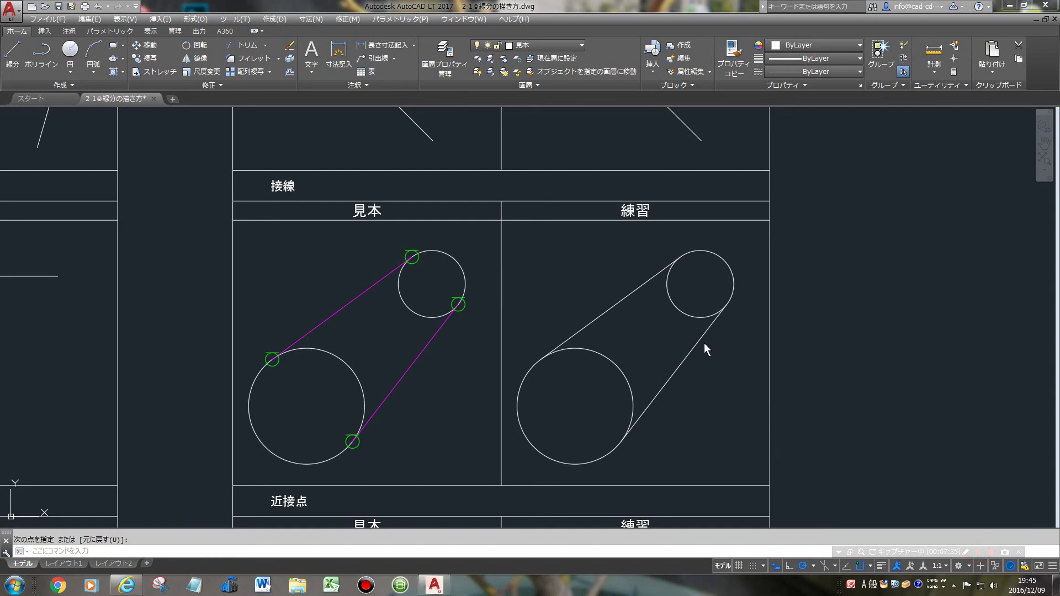
Bring the 近接点 panel into view and turn on Nearest snap.
{"action": "scroll", "coordinate": [704, 345], "scroll_direction": "down", "scroll_amount": 2}
{"action": "middle_click_drag", "start_coordinate": [701, 354], "coordinate": [719, 172]}
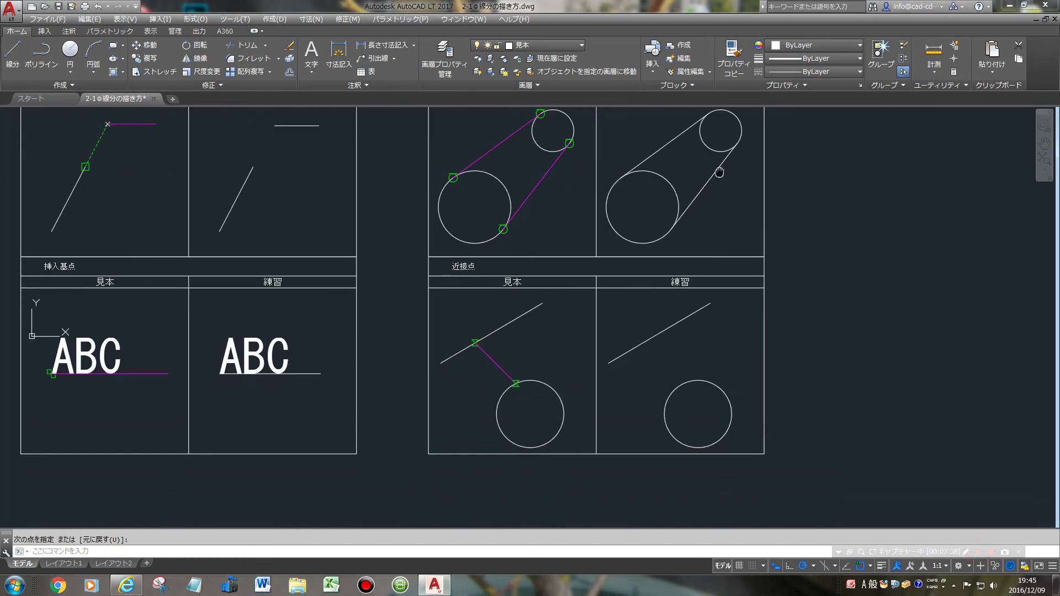
{"action": "scroll", "coordinate": [685, 296], "scroll_direction": "up", "scroll_amount": 2}
{"action": "middle_click_drag", "start_coordinate": [684, 337], "coordinate": [658, 256]}
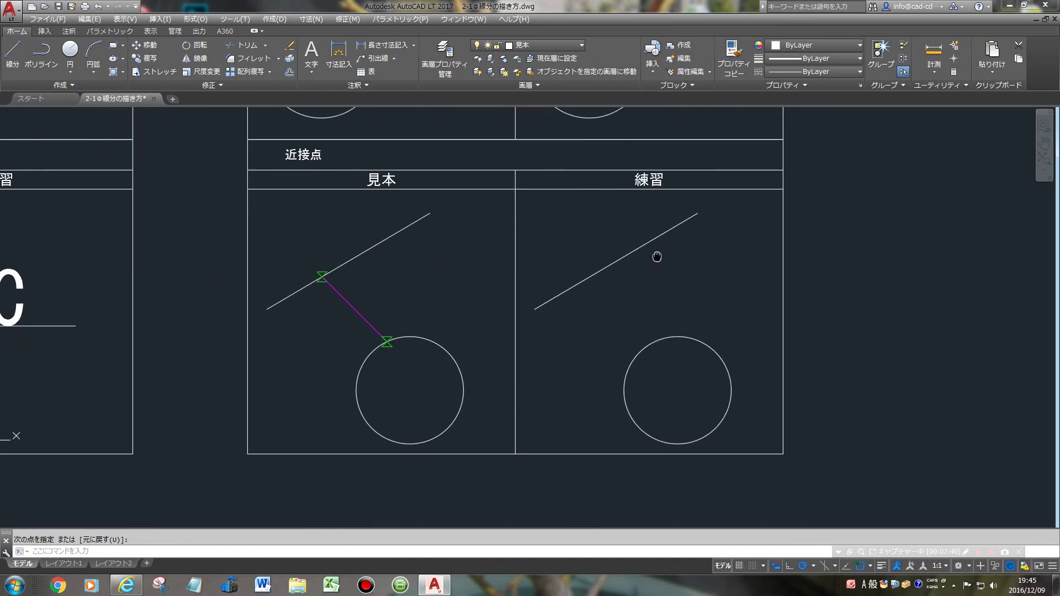
{"action": "scroll", "coordinate": [651, 278], "scroll_direction": "up", "scroll_amount": 2}
{"action": "scroll", "coordinate": [651, 278], "scroll_direction": "down", "scroll_amount": 2}
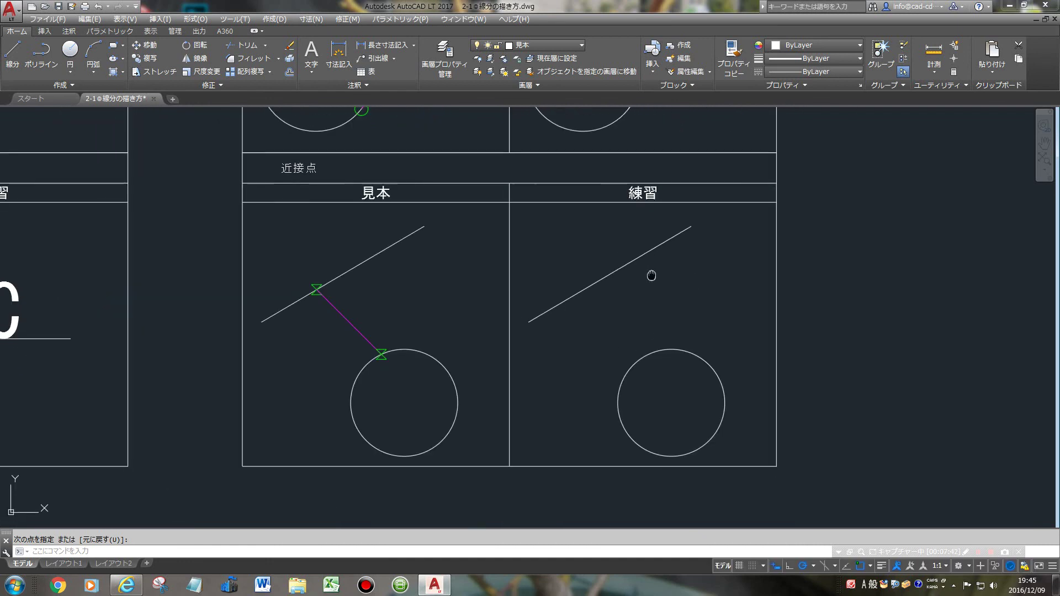
{"action": "right_click", "coordinate": [862, 565]}
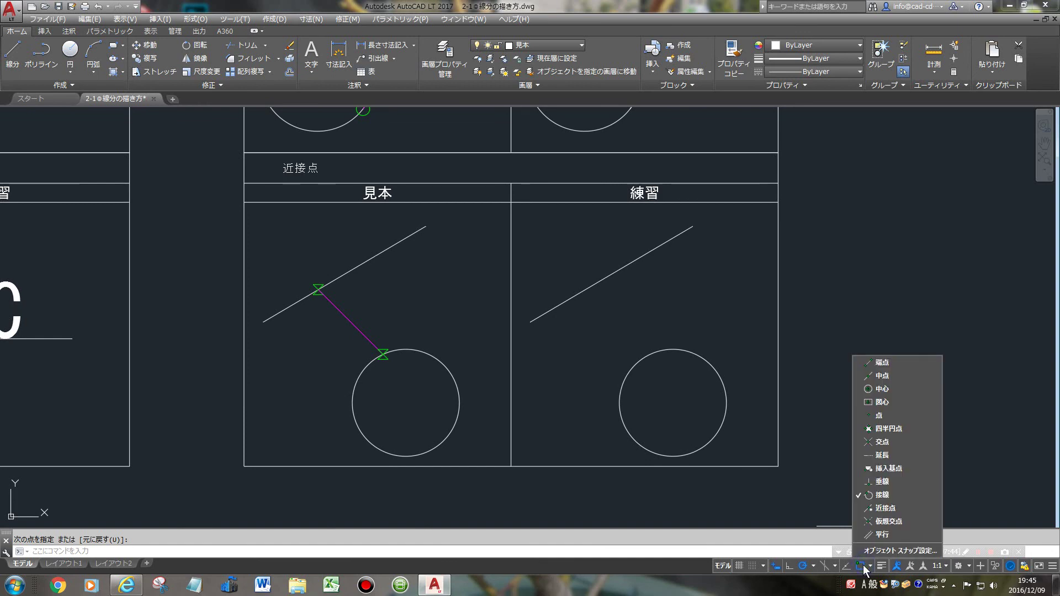
{"action": "left_click", "coordinate": [904, 507]}
{"action": "left_click", "coordinate": [815, 495]}
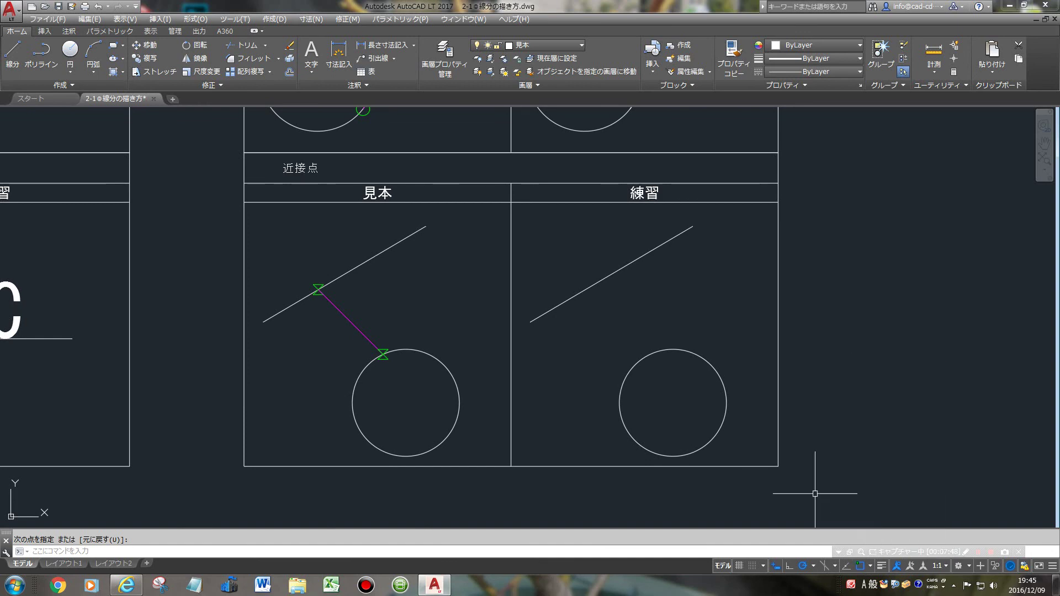
Draw a line from the sloping line to the circle.
{"action": "left_click", "coordinate": [12, 55]}
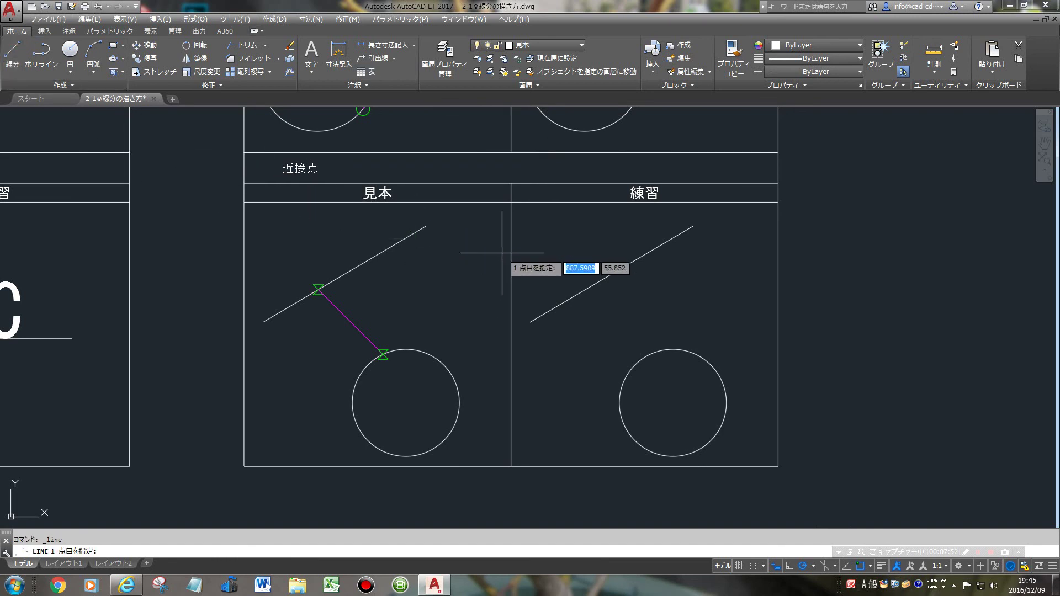
{"action": "left_click", "coordinate": [590, 287]}
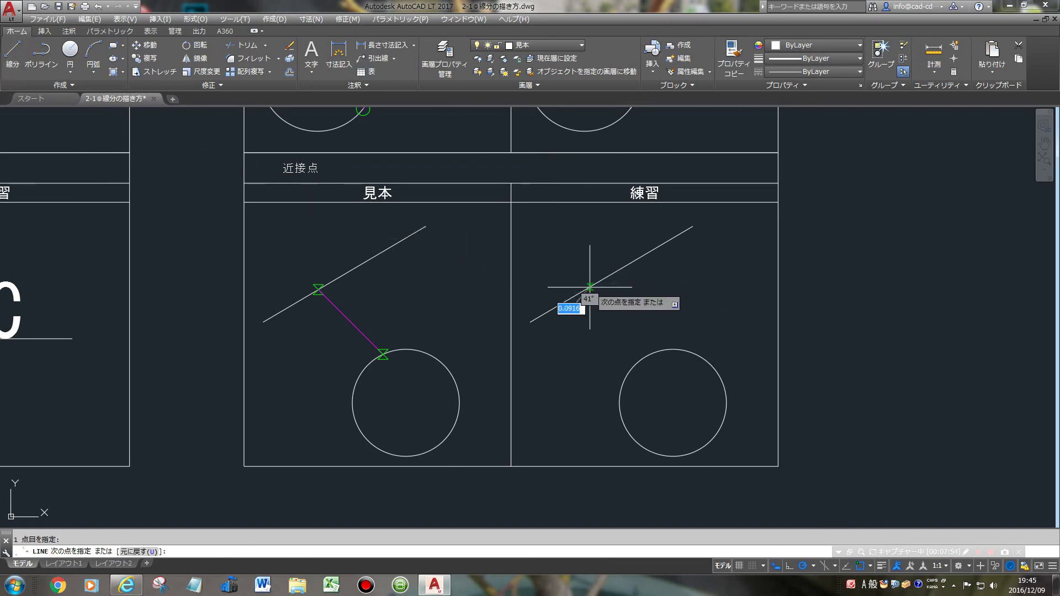
{"action": "left_click", "coordinate": [643, 358]}
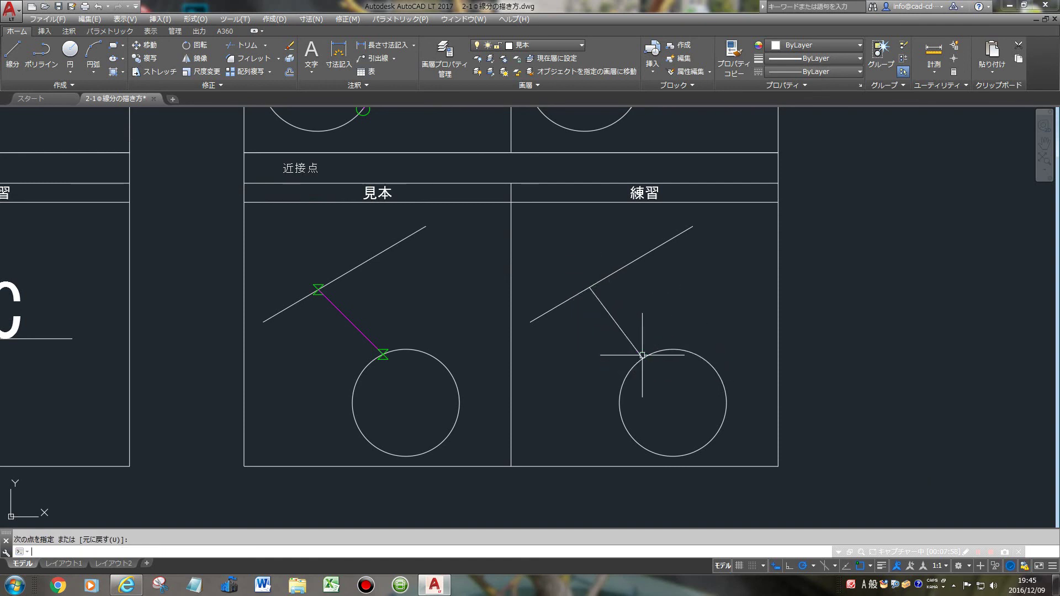
{"action": "key", "text": "Return"}
Zoom out and center an overview of all completed practice sheets.
{"action": "scroll", "coordinate": [639, 328], "scroll_direction": "down", "scroll_amount": 3}
{"action": "scroll", "coordinate": [639, 328], "scroll_direction": "down", "scroll_amount": 2}
{"action": "middle_click_drag", "start_coordinate": [571, 252], "coordinate": [854, 358]}
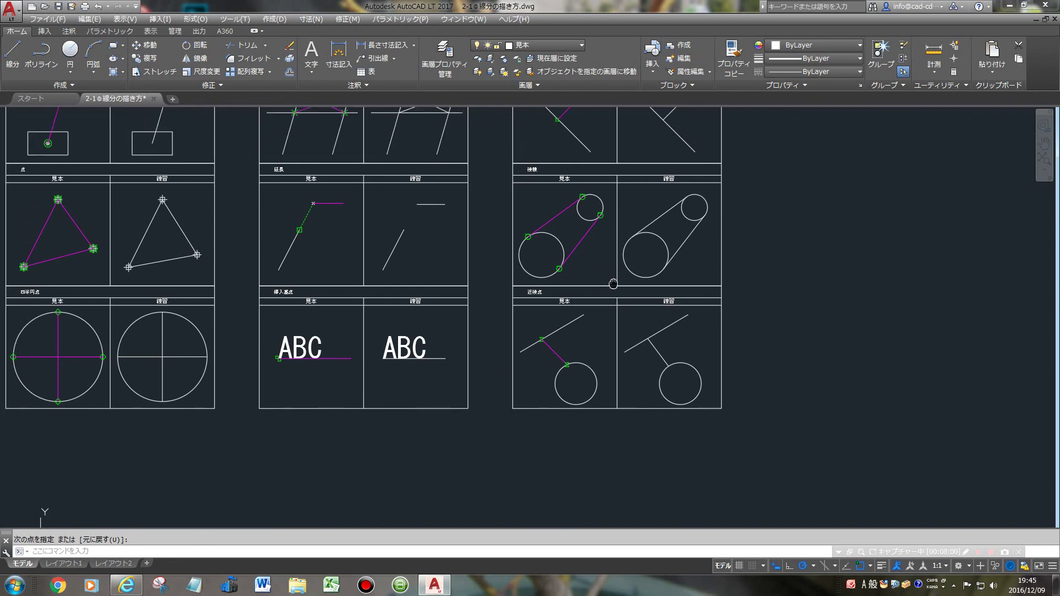
{"action": "scroll", "coordinate": [756, 301], "scroll_direction": "down", "scroll_amount": 2}
{"action": "middle_click_drag", "start_coordinate": [757, 301], "coordinate": [828, 312]}
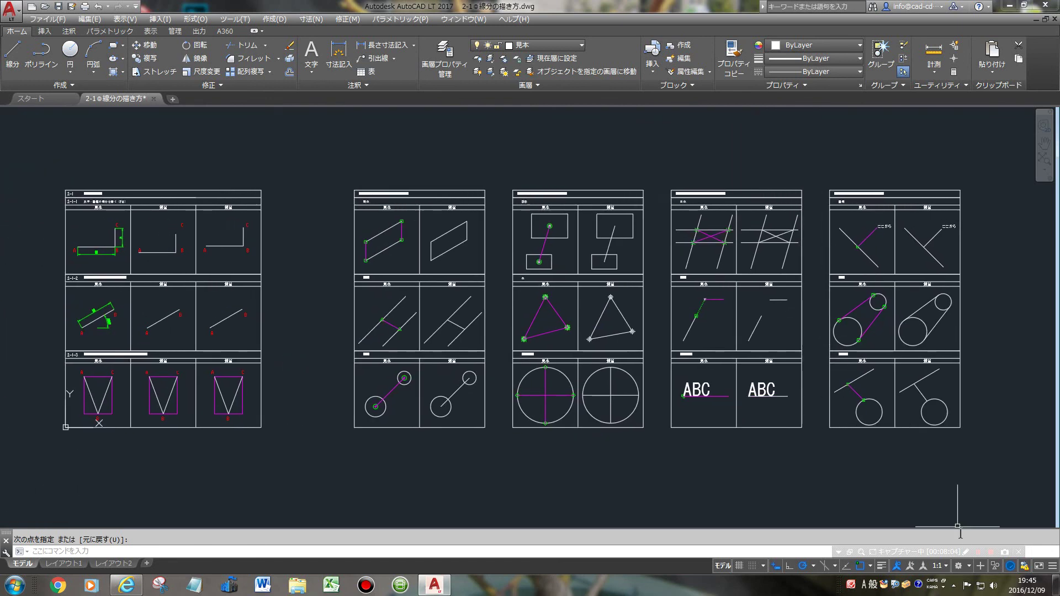